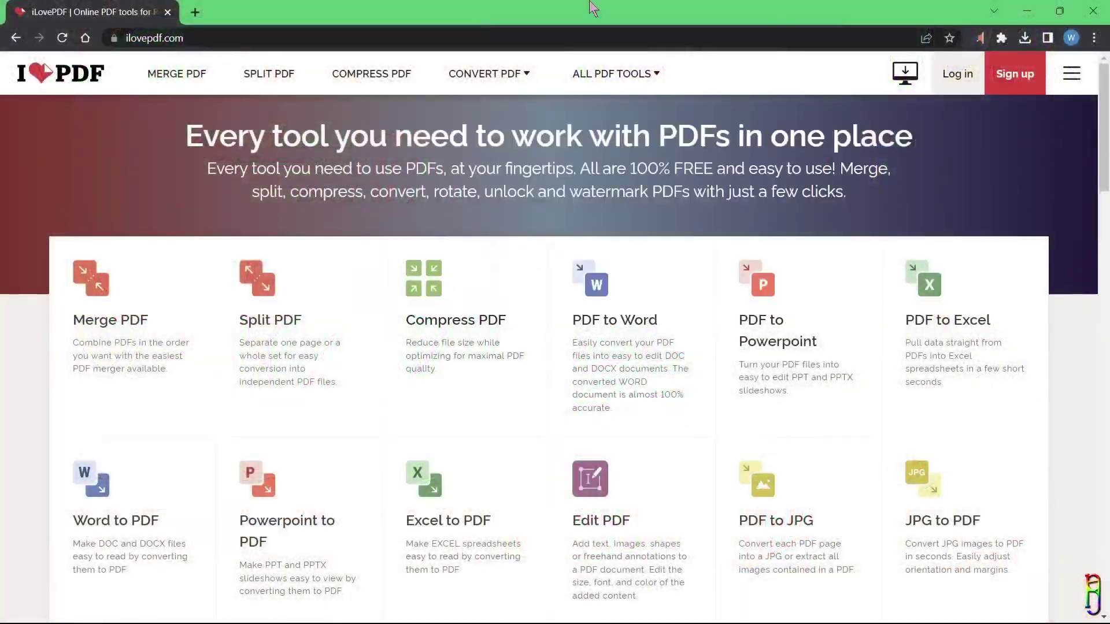
# - Check the site's full web address and scroll through the iLovePDF home page
pyautogui.click(346, 37)
pyautogui.click(189, 38)
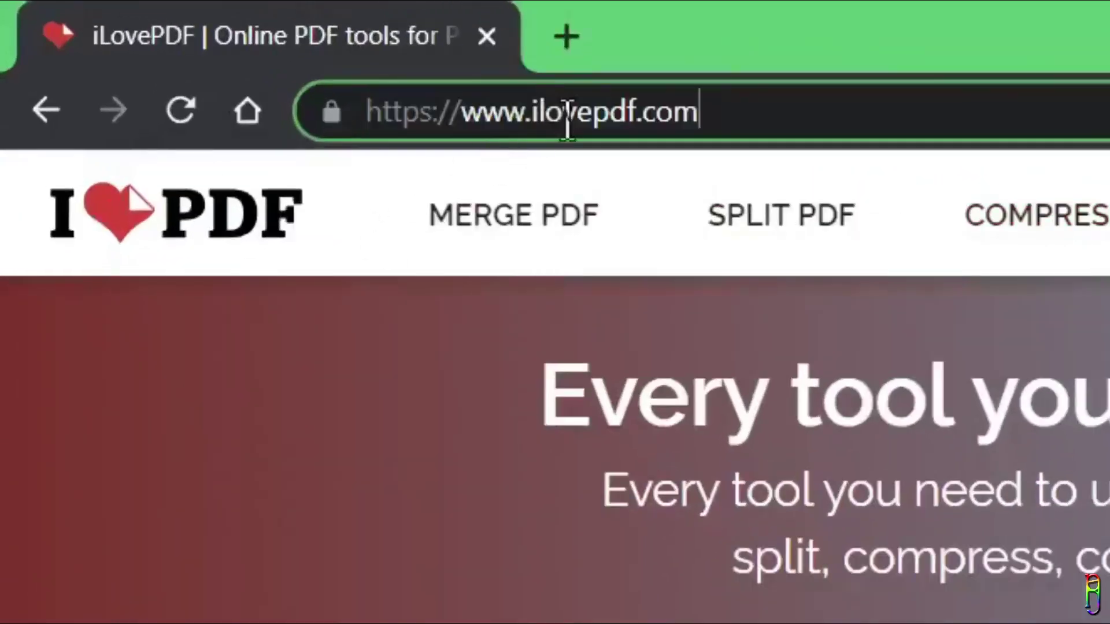
pyautogui.hotkey('ctrl', 'a')
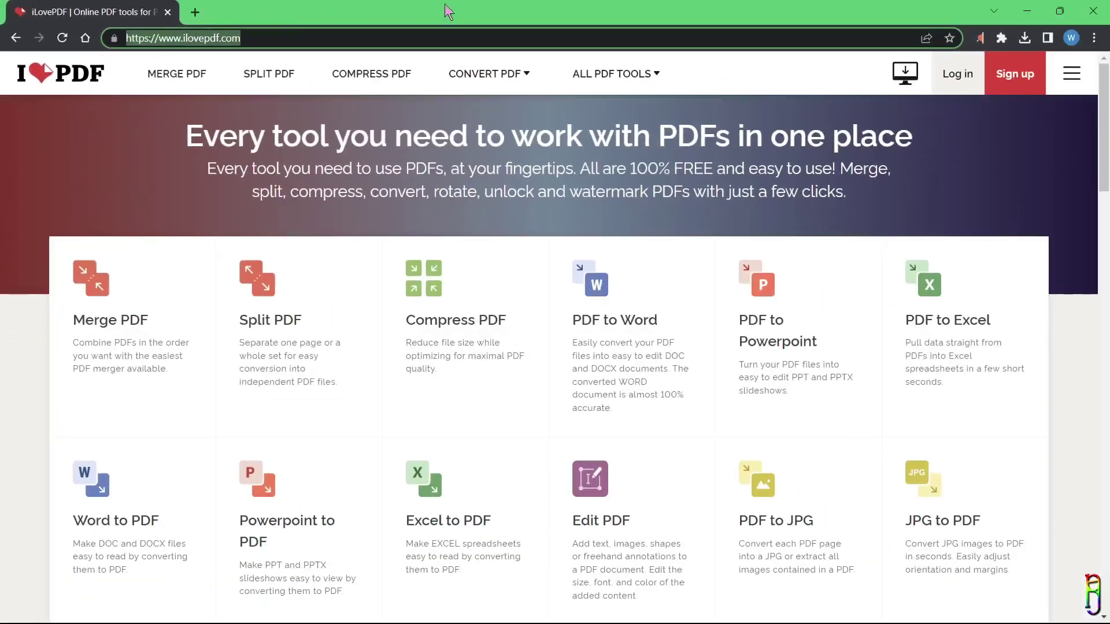
pyautogui.click(434, 110)
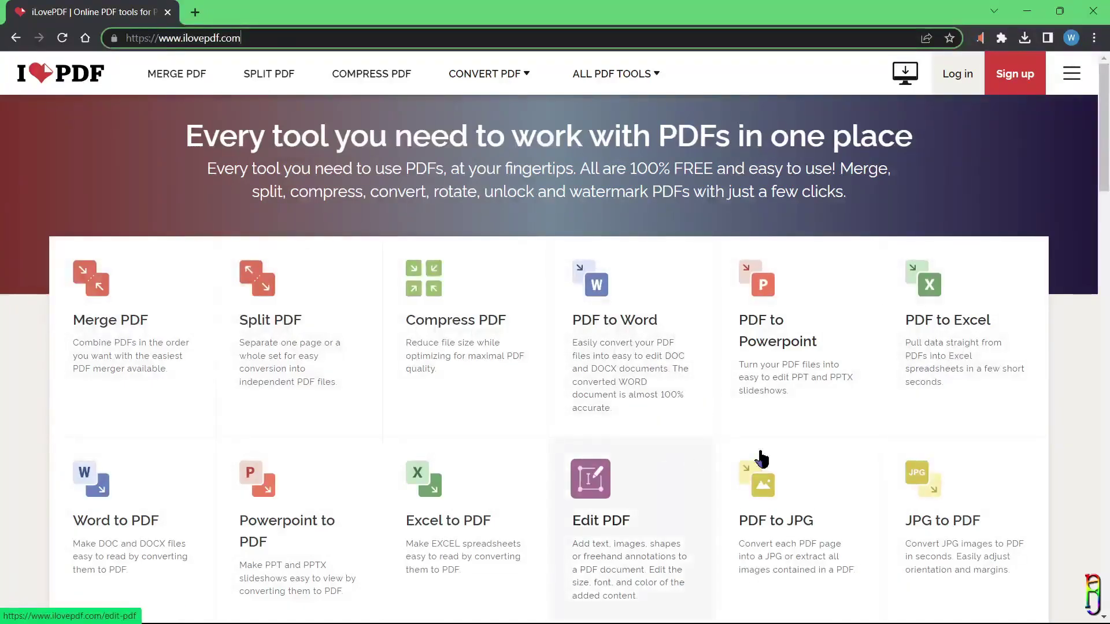
pyautogui.scroll(-3, 761, 459)
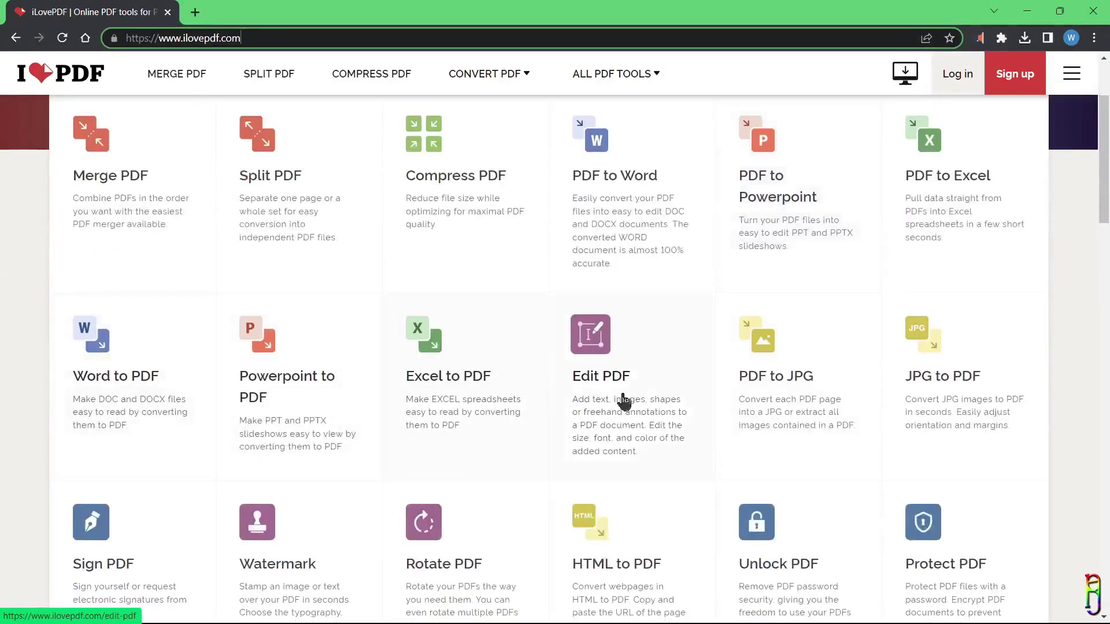
pyautogui.scroll(-3, 775, 359)
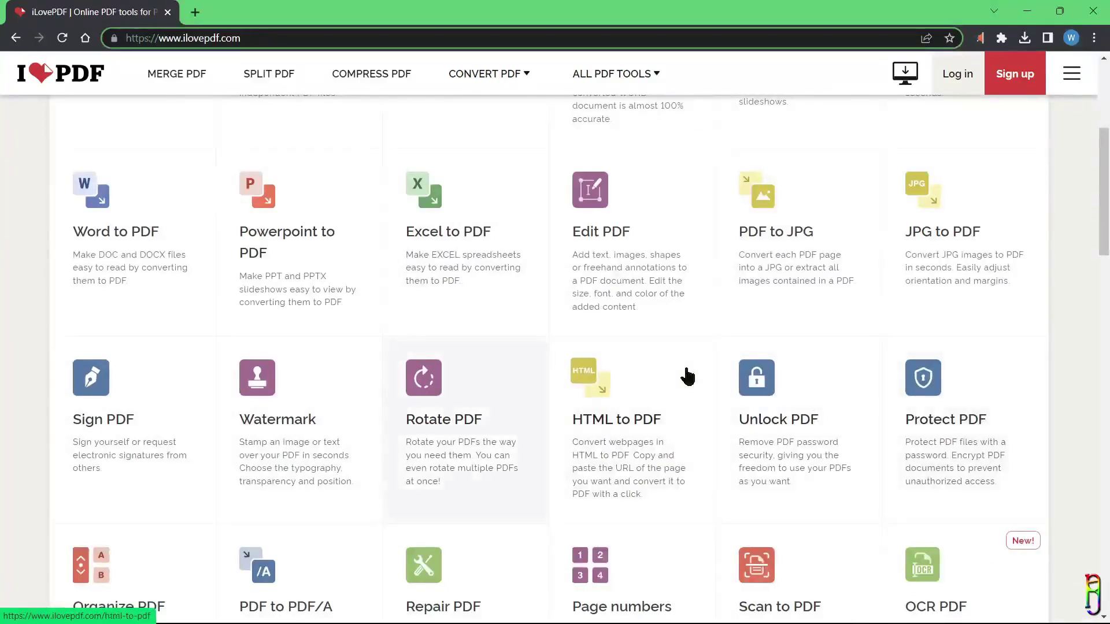
pyautogui.scroll(-3, 688, 376)
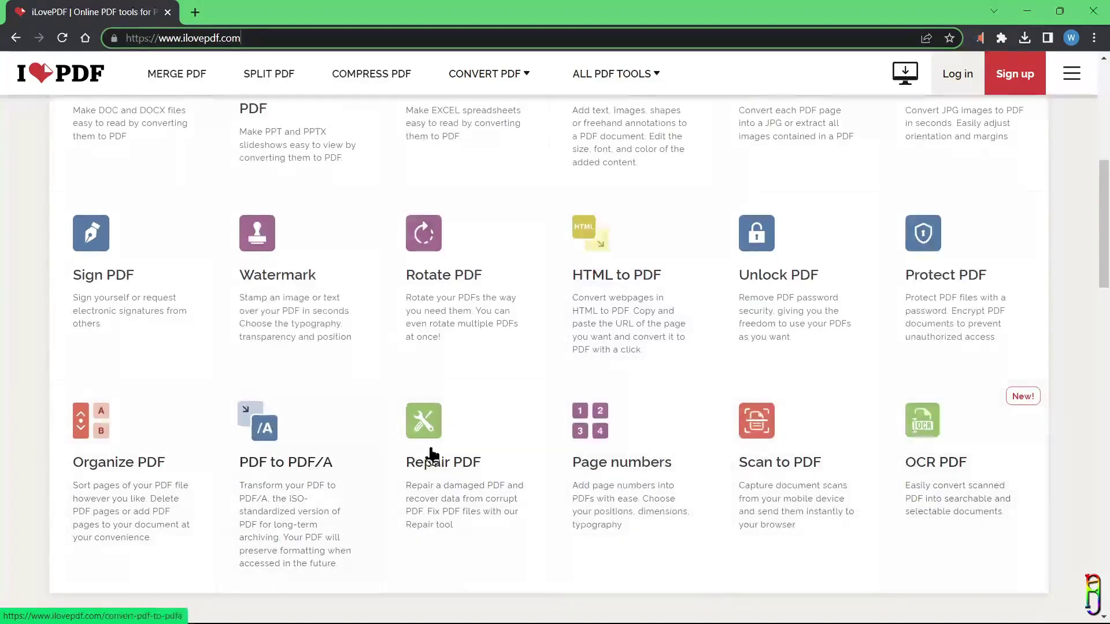
pyautogui.scroll(2, 163, 358)
pyautogui.scroll(5, 163, 359)
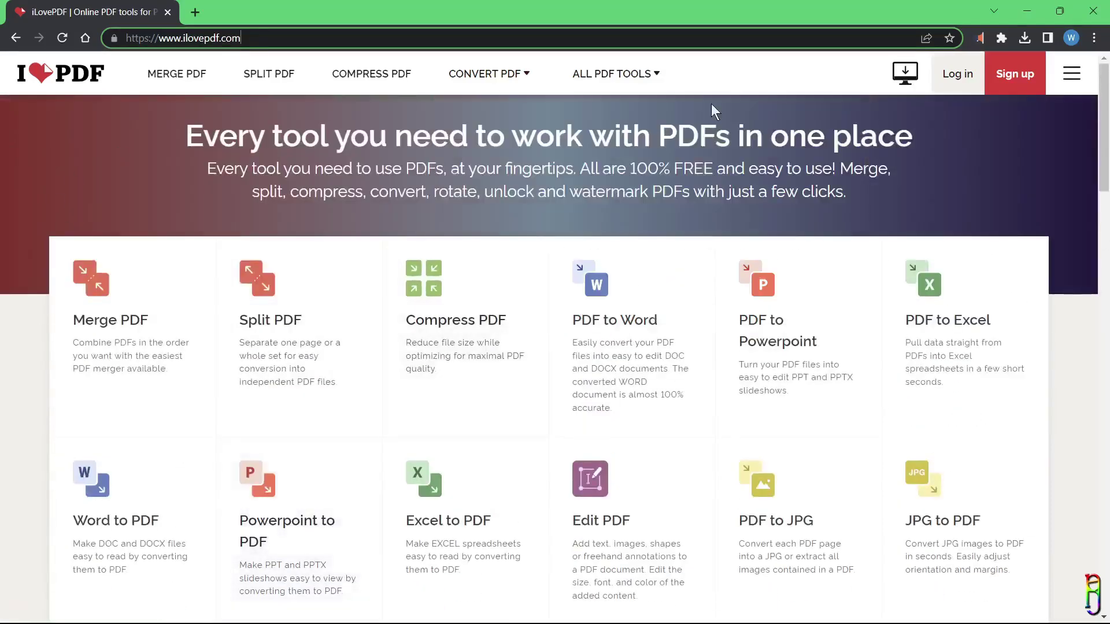
pyautogui.moveTo(580, 169); pyautogui.dragTo(676, 167)
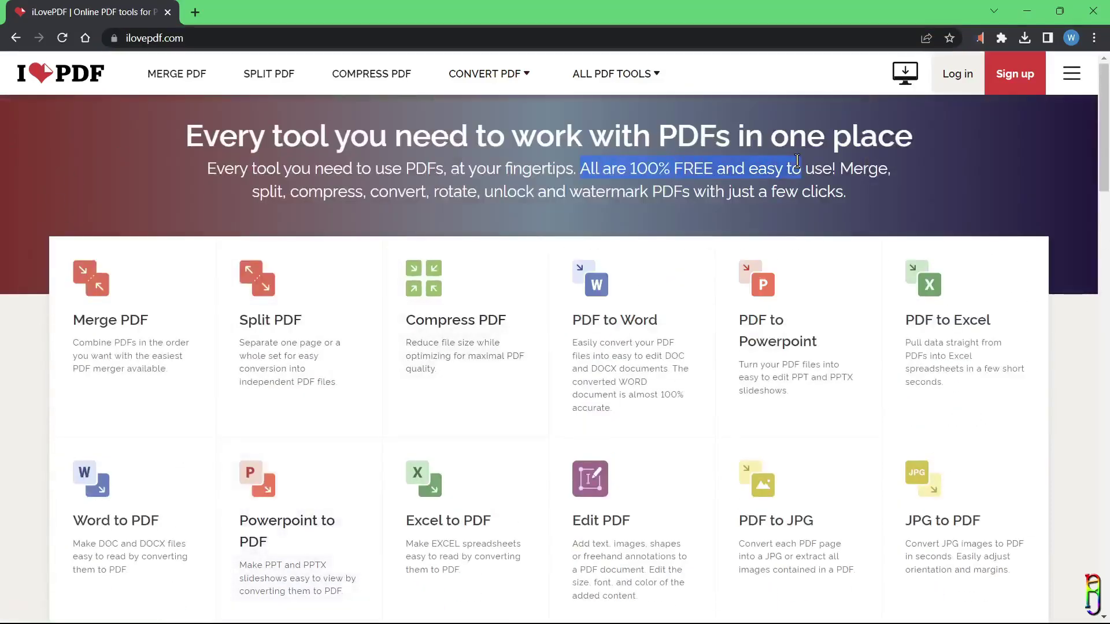
pyautogui.click(1009, 161)
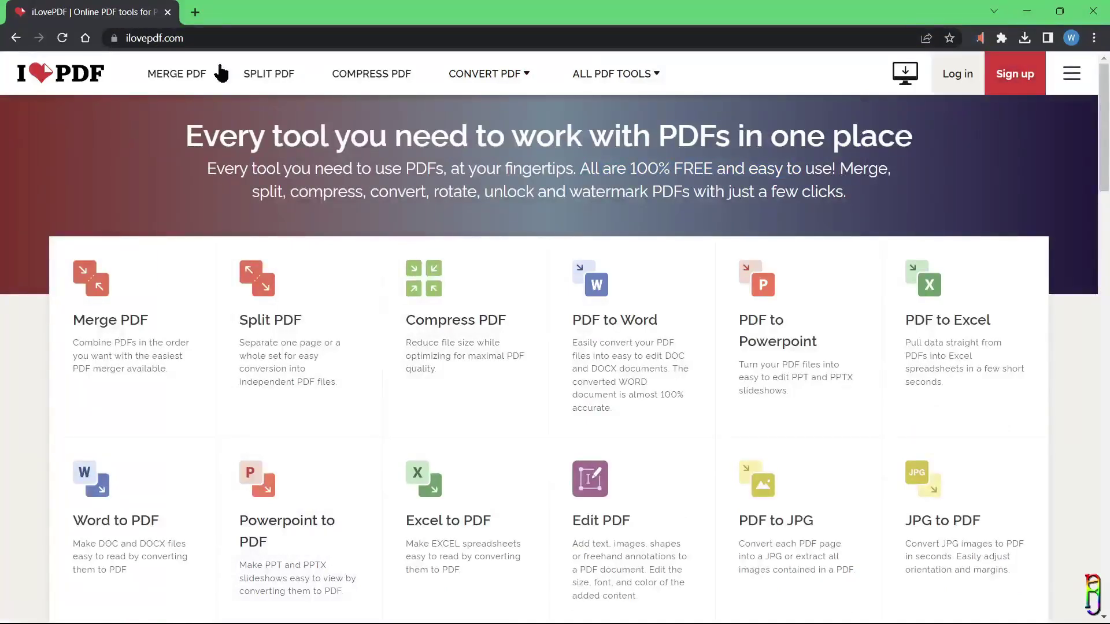
# - From the main menu, look over the iLovePDF Mobile and Desktop app pages and download choices
pyautogui.click(1071, 74)
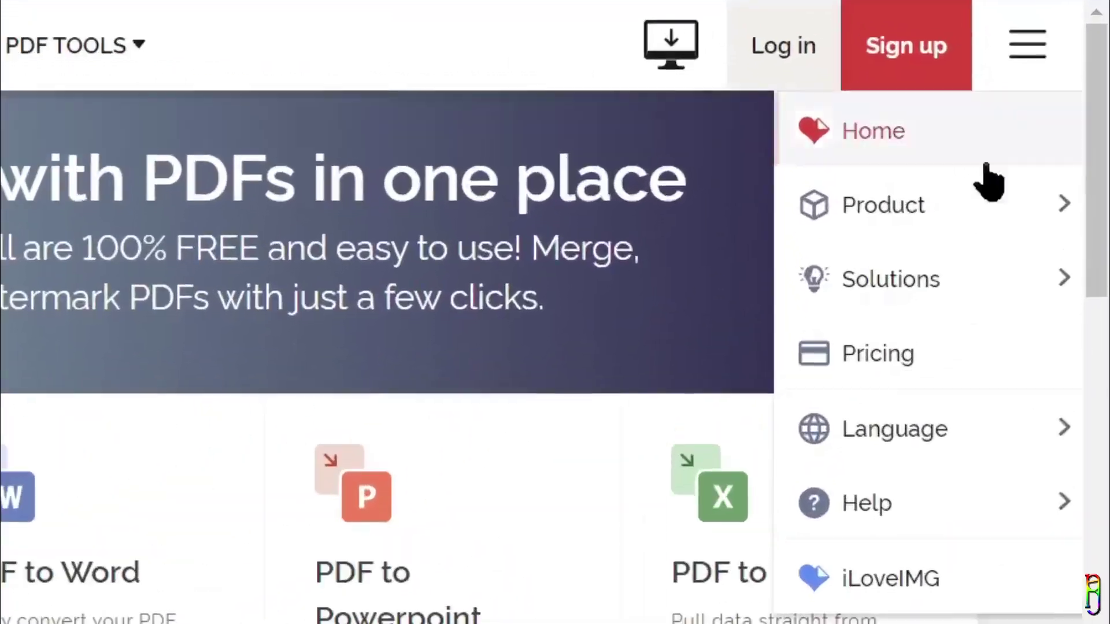
pyautogui.moveTo(1030, 151)
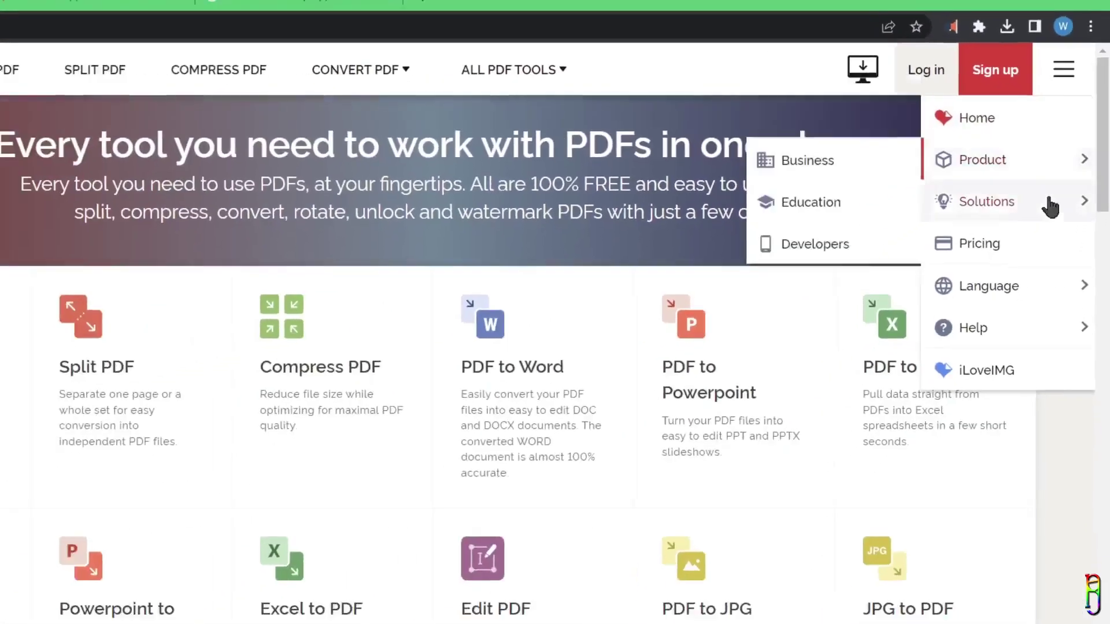
pyautogui.click(233, 11)
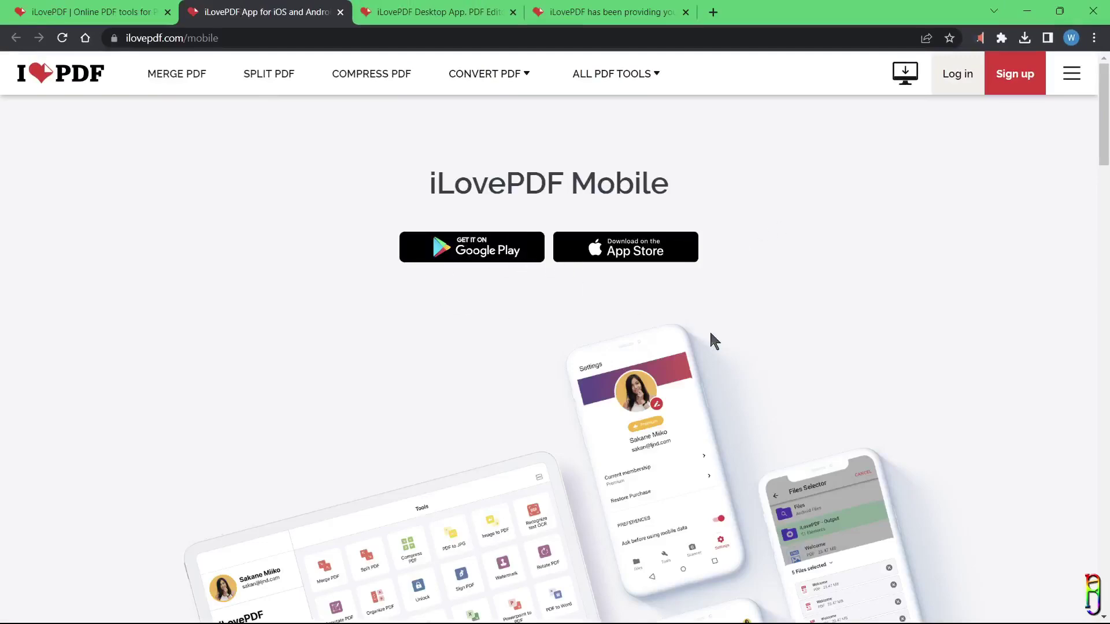
pyautogui.scroll(-10, 711, 341)
pyautogui.hotkey('ctrl', 'Tab')
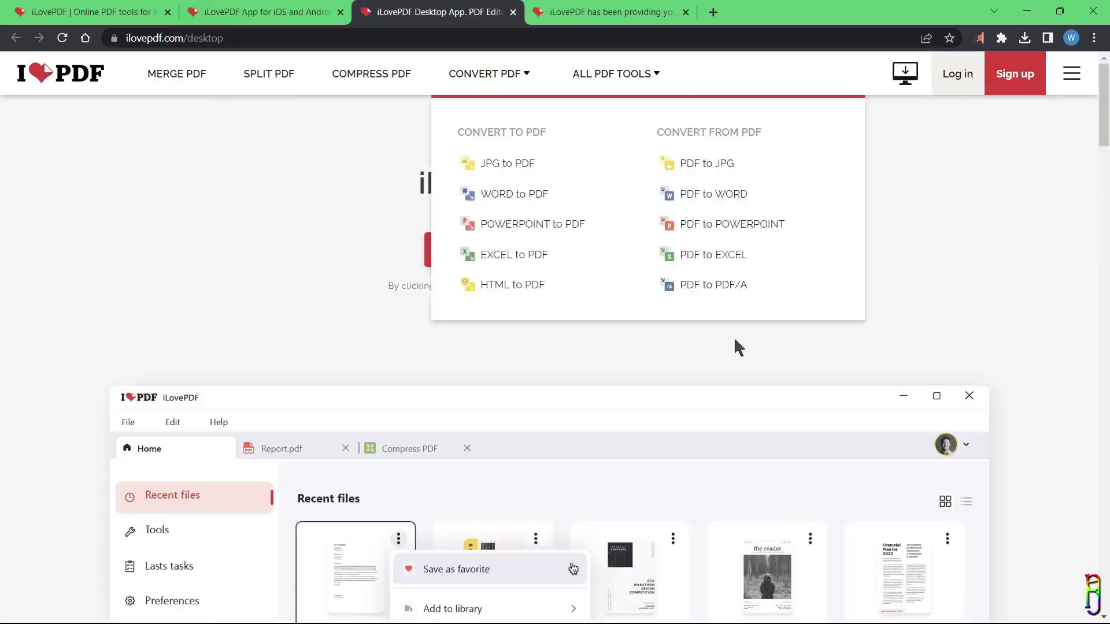
pyautogui.scroll(-1, 782, 250)
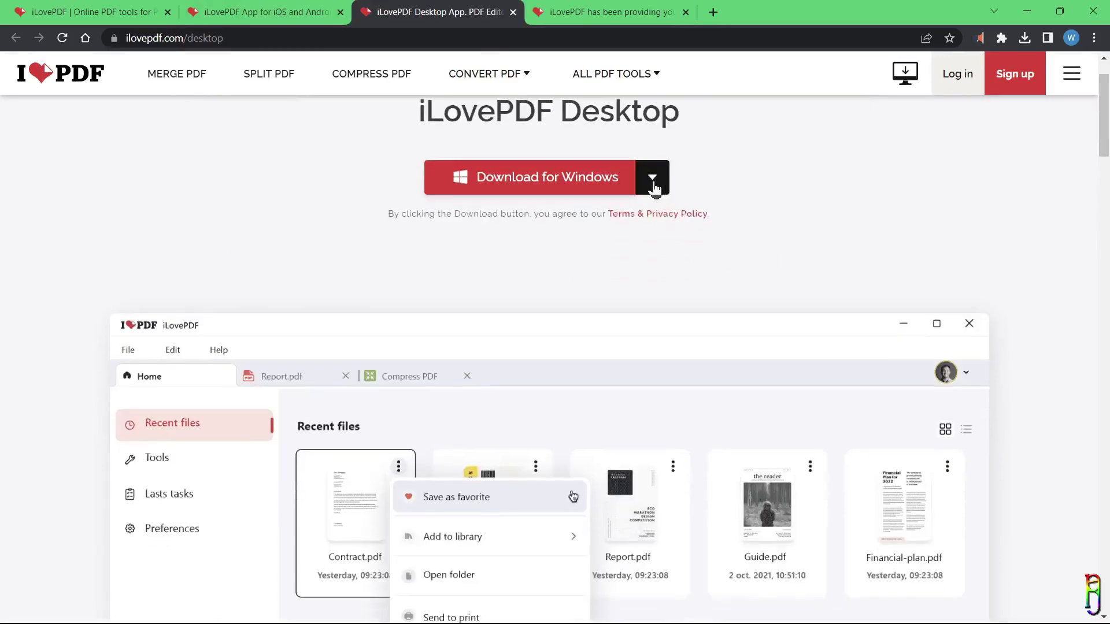
pyautogui.click(653, 178)
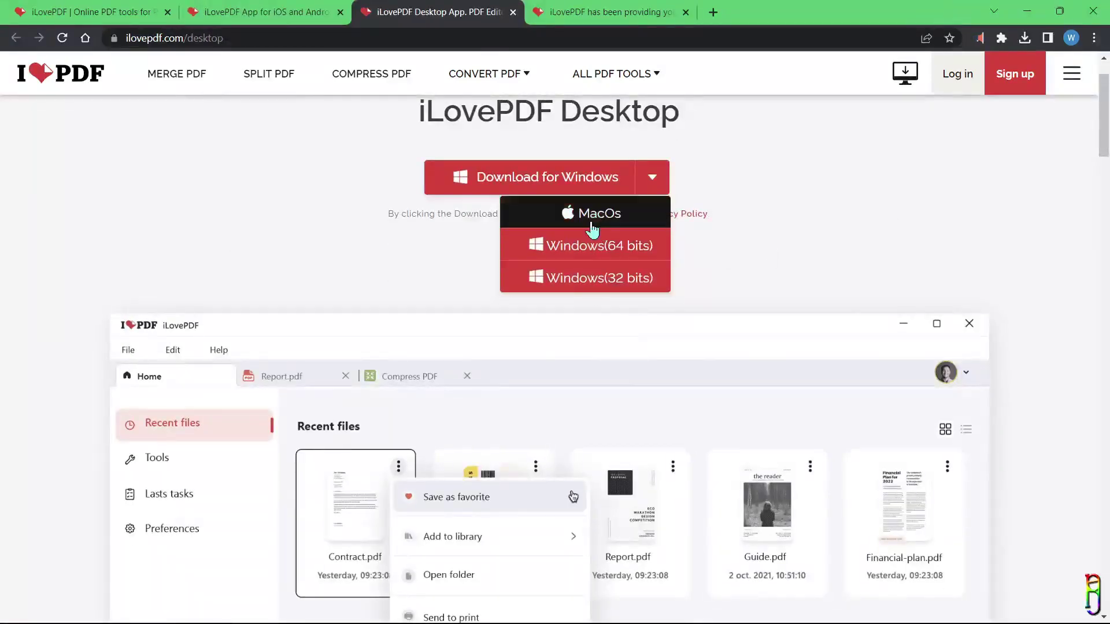
# - Close the app tabs and read through the Our Story page
pyautogui.hotkey('ctrl', 'w')
pyautogui.middleClick(267, 9)
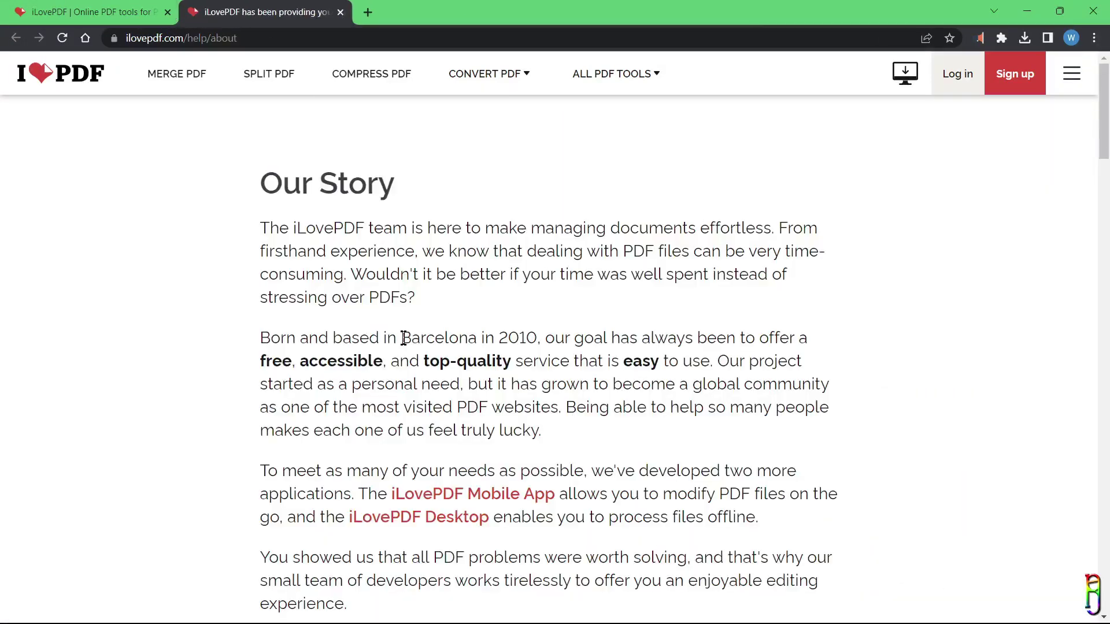
pyautogui.moveTo(493, 339); pyautogui.dragTo(553, 339)
pyautogui.scroll(-14, 796, 385)
pyautogui.scroll(-1, 796, 384)
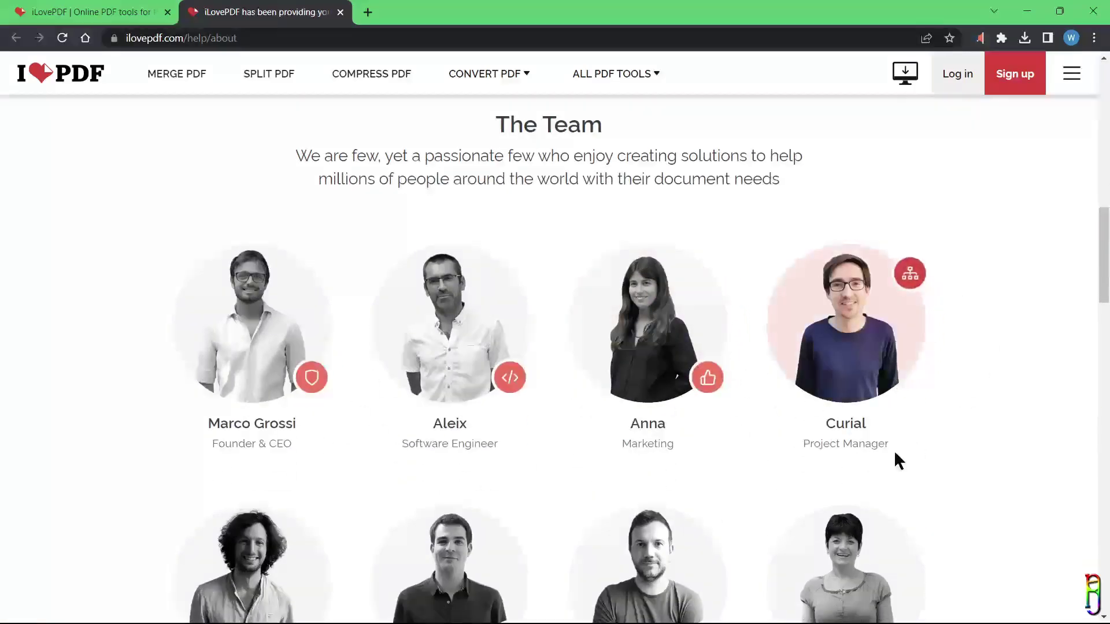
pyautogui.scroll(-7, 890, 415)
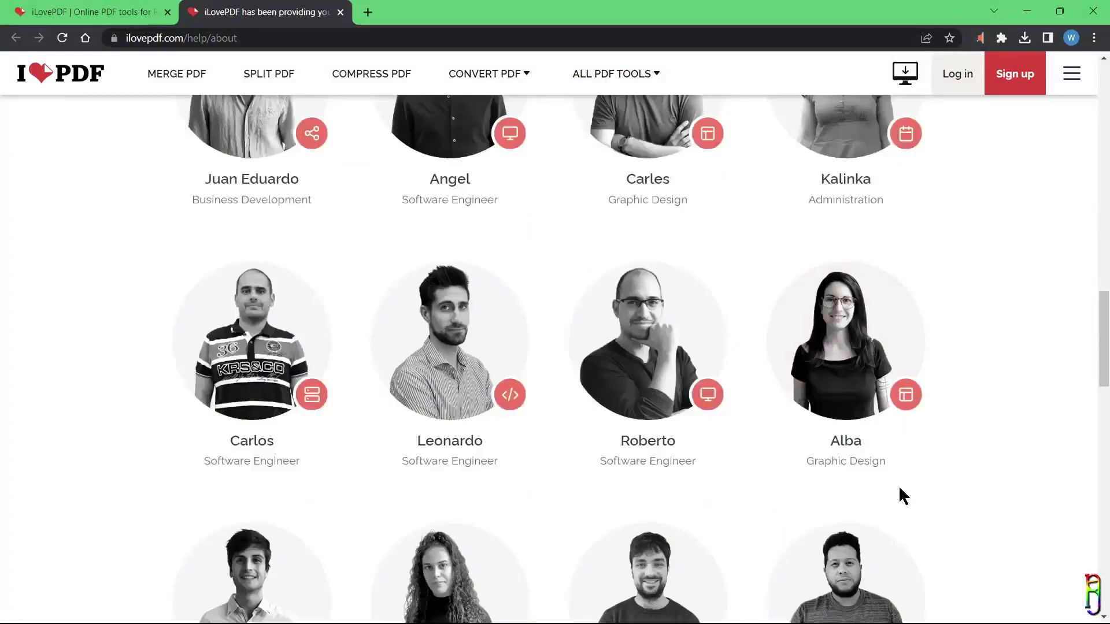
pyautogui.scroll(-18, 906, 485)
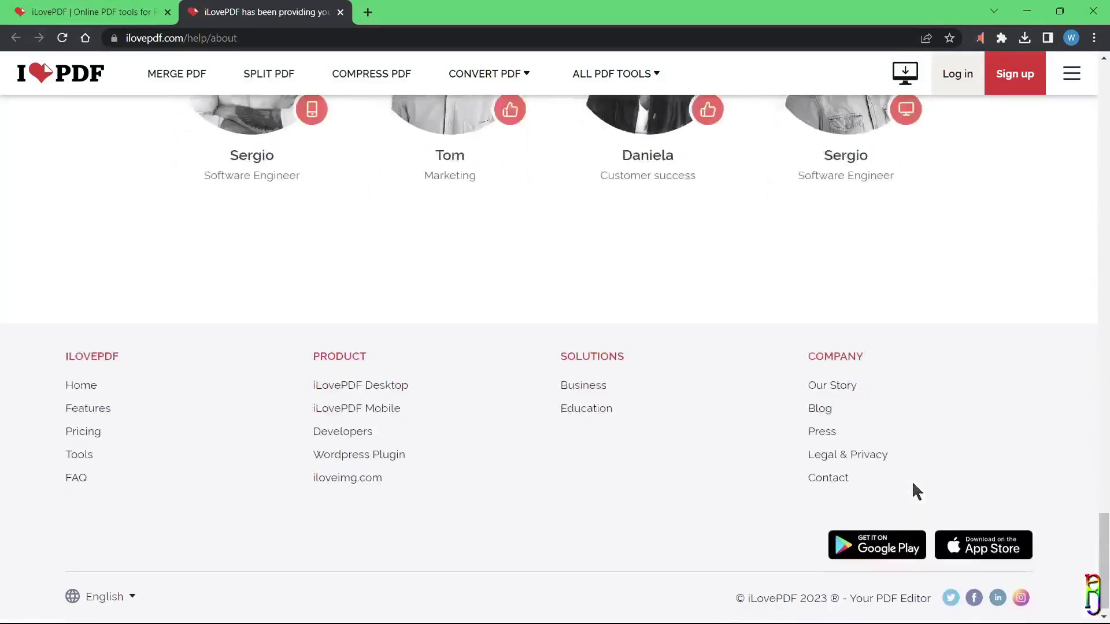
pyautogui.scroll(20, 913, 483)
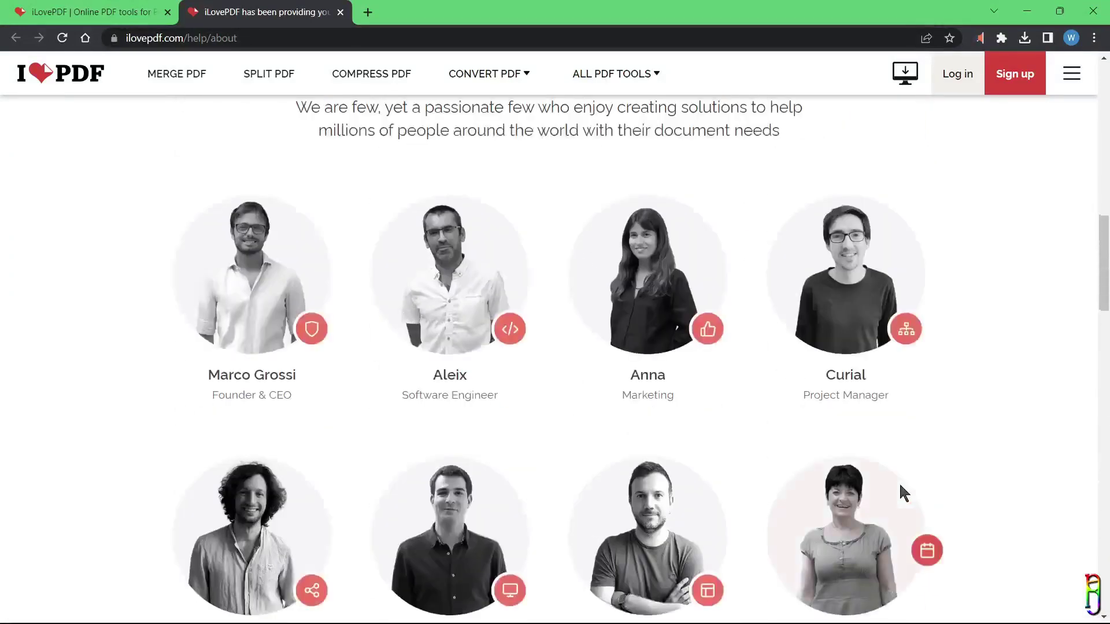
pyautogui.scroll(12, 905, 493)
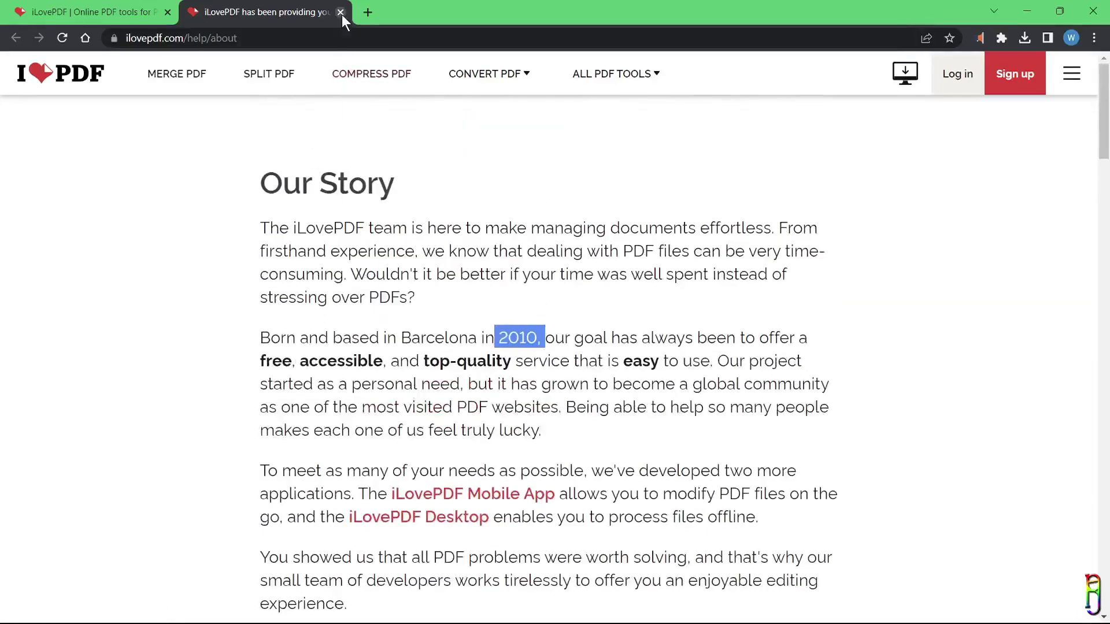
# - Start a Merge PDF job with Balducci Levitation.pdf after previewing both magic PDFs in Acrobat
pyautogui.click(341, 12)
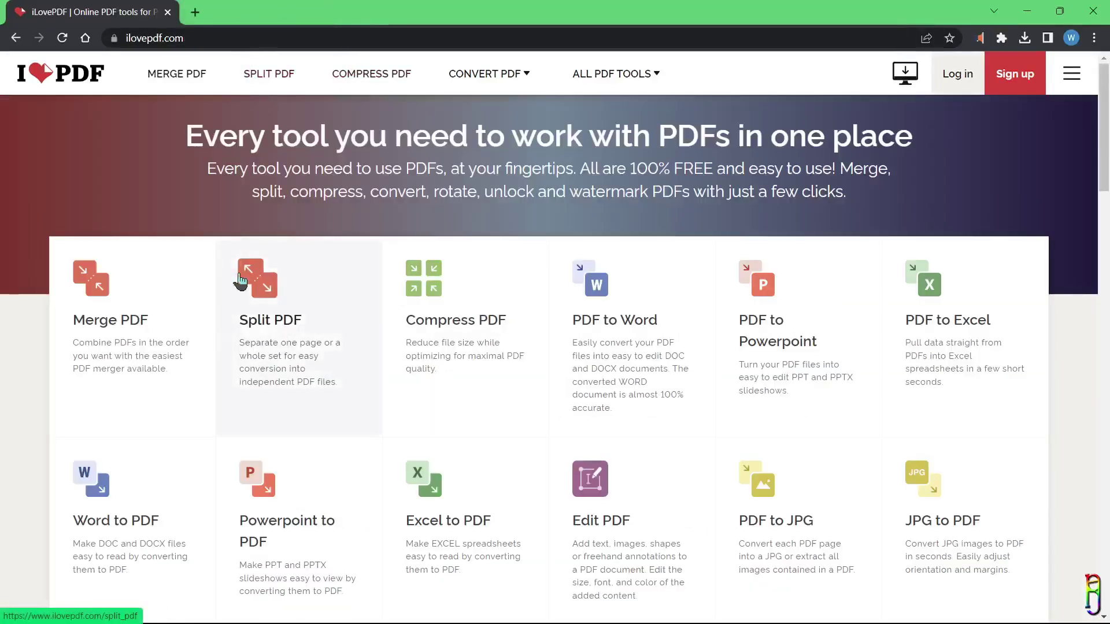
pyautogui.click(126, 315)
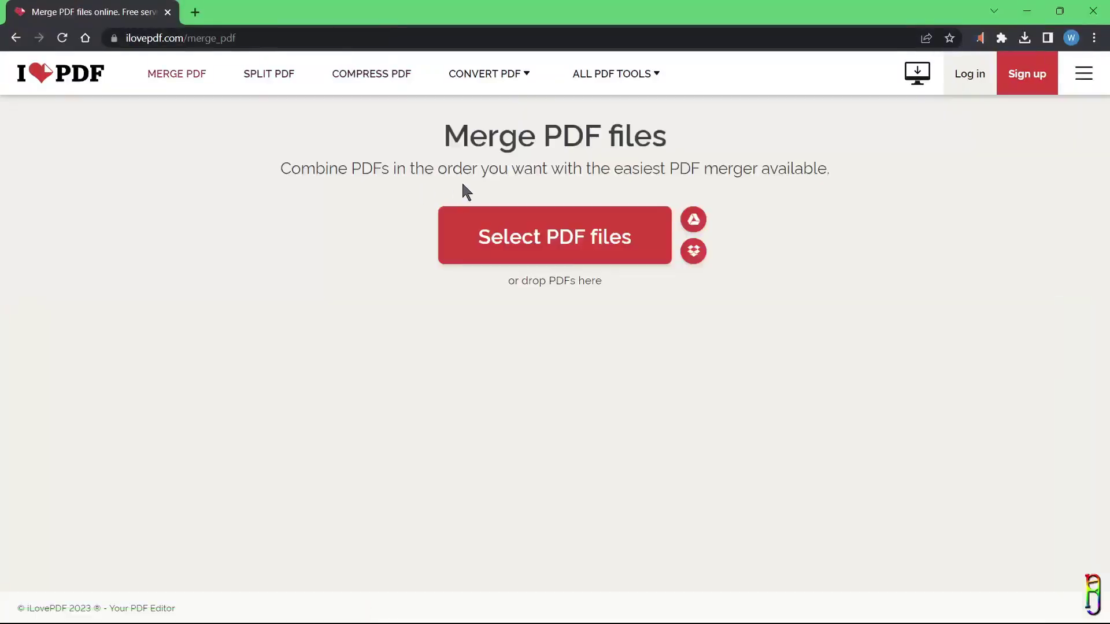
pyautogui.moveTo(617, 607)
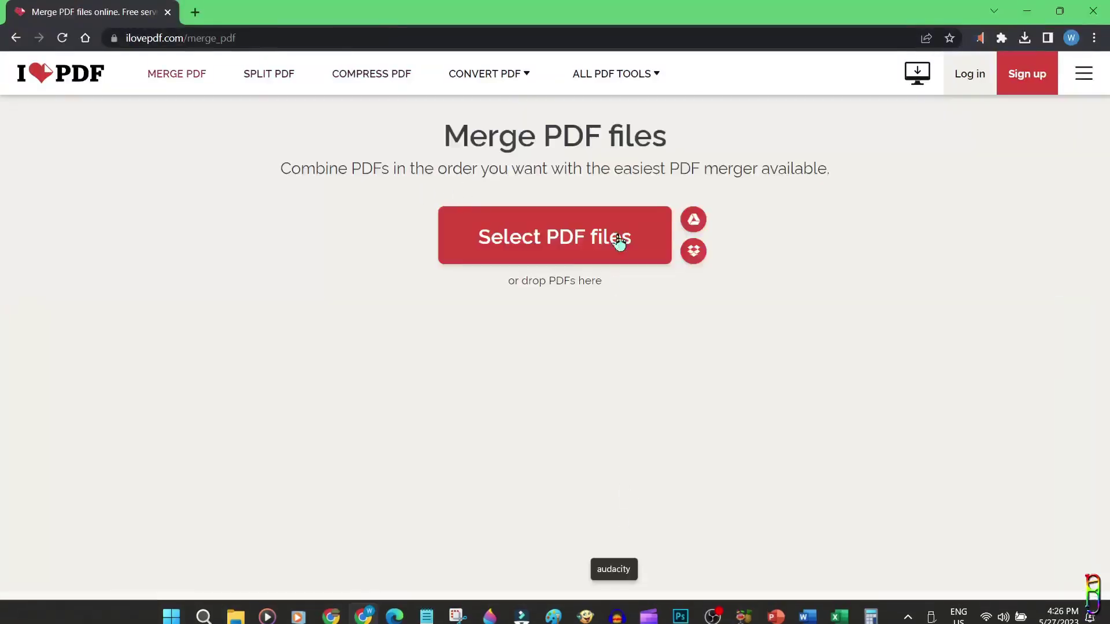
pyautogui.click(525, 250)
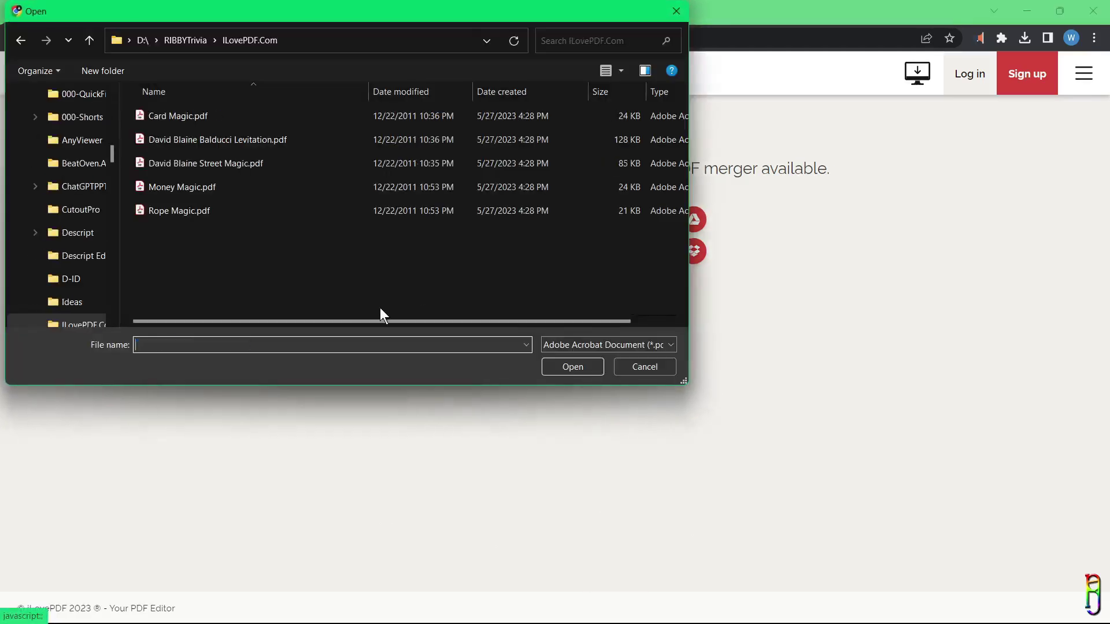
pyautogui.rightClick(197, 122)
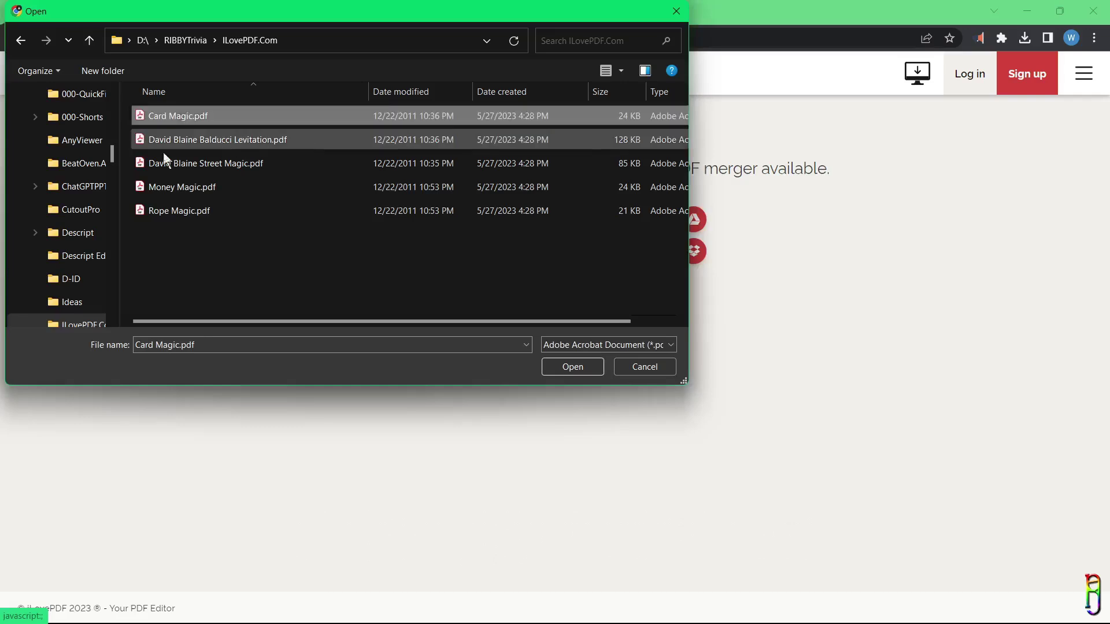
pyautogui.rightClick(197, 139)
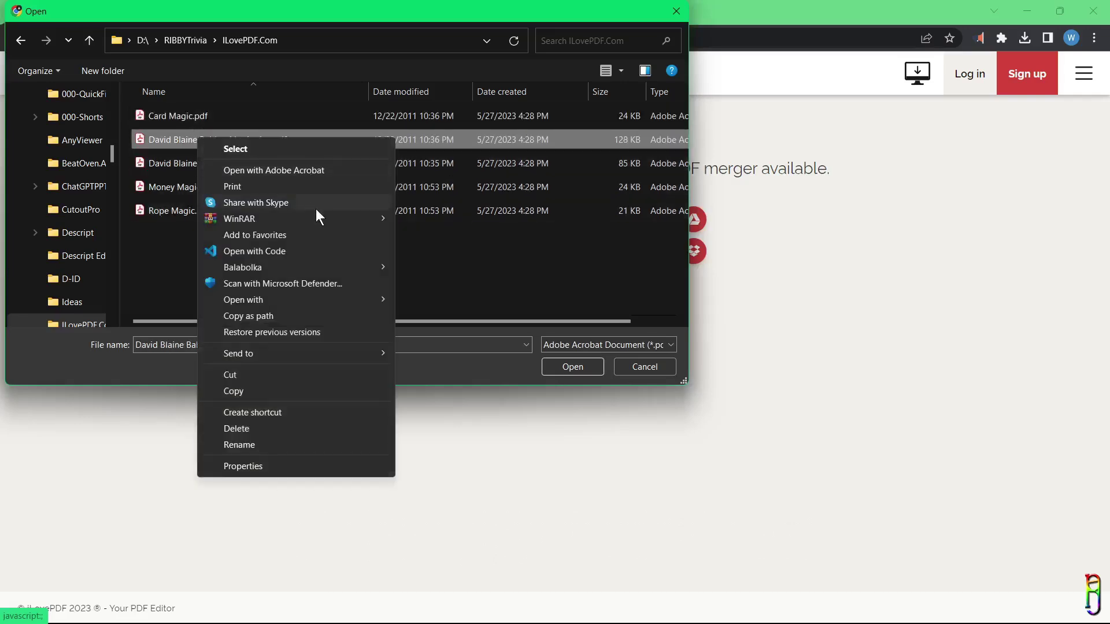
pyautogui.click(276, 171)
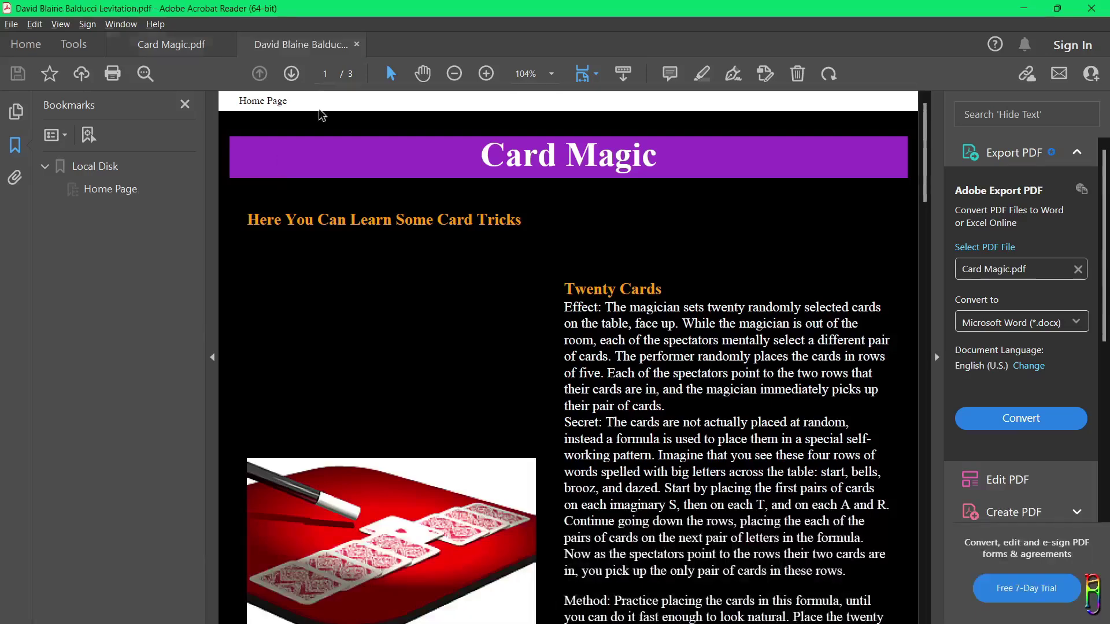
pyautogui.click(172, 45)
pyautogui.click(293, 51)
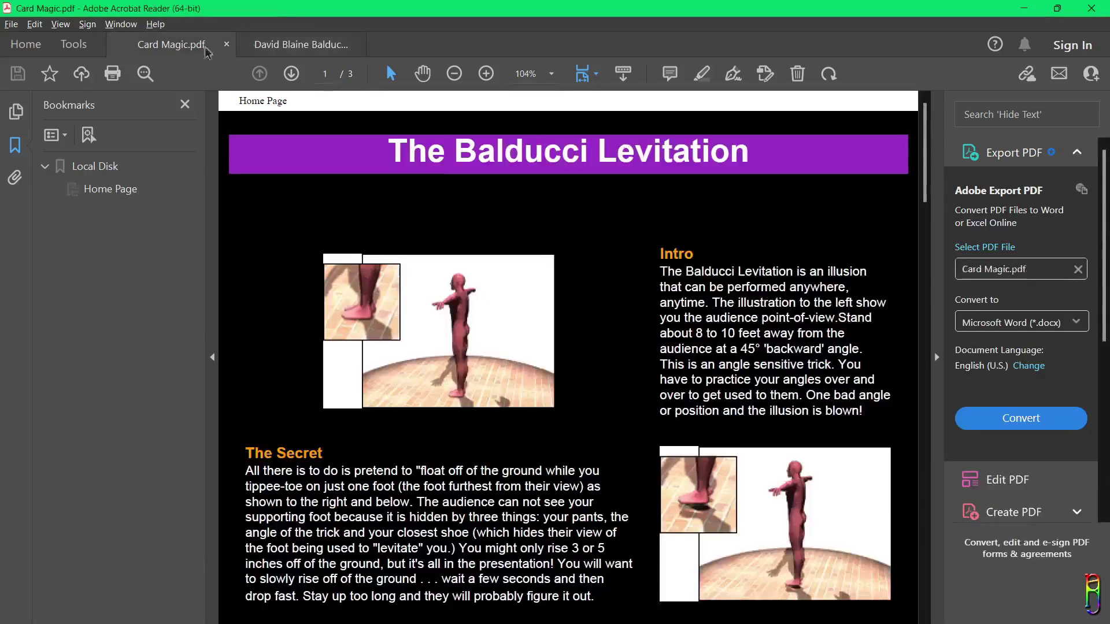
pyautogui.click(290, 45)
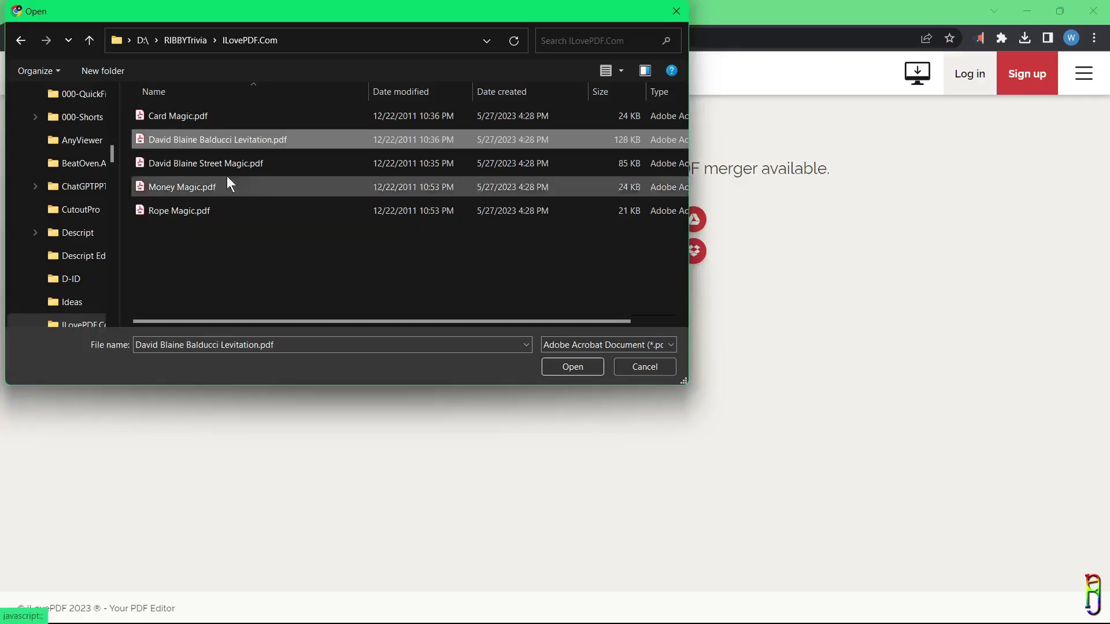
pyautogui.doubleClick(196, 143)
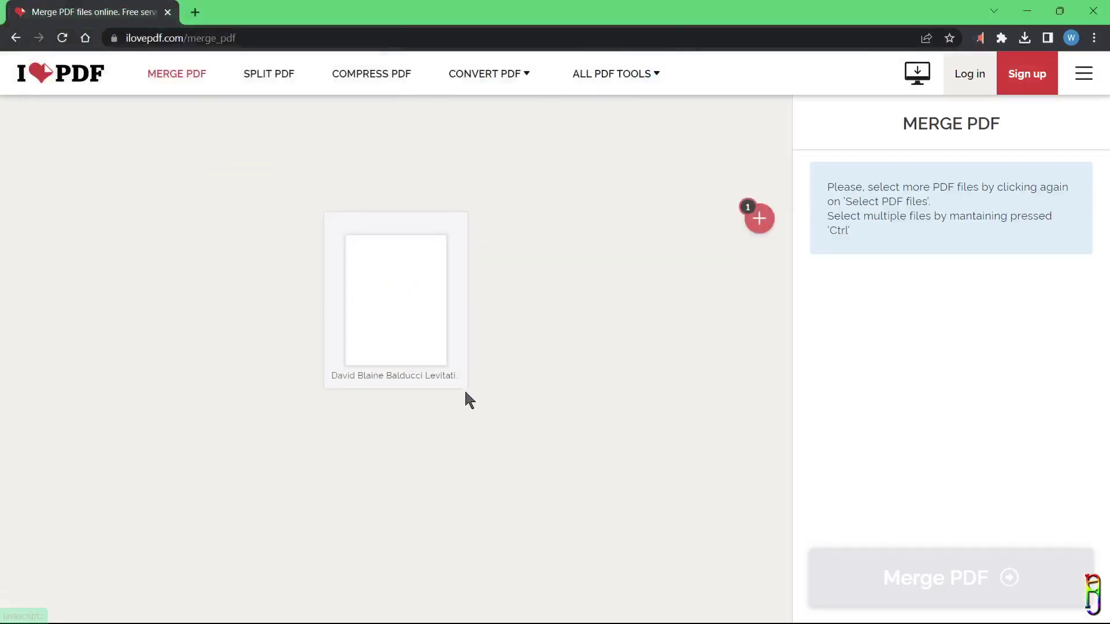
# - Add Card Magic.pdf as the second file and merge the two PDFs
pyautogui.click(757, 220)
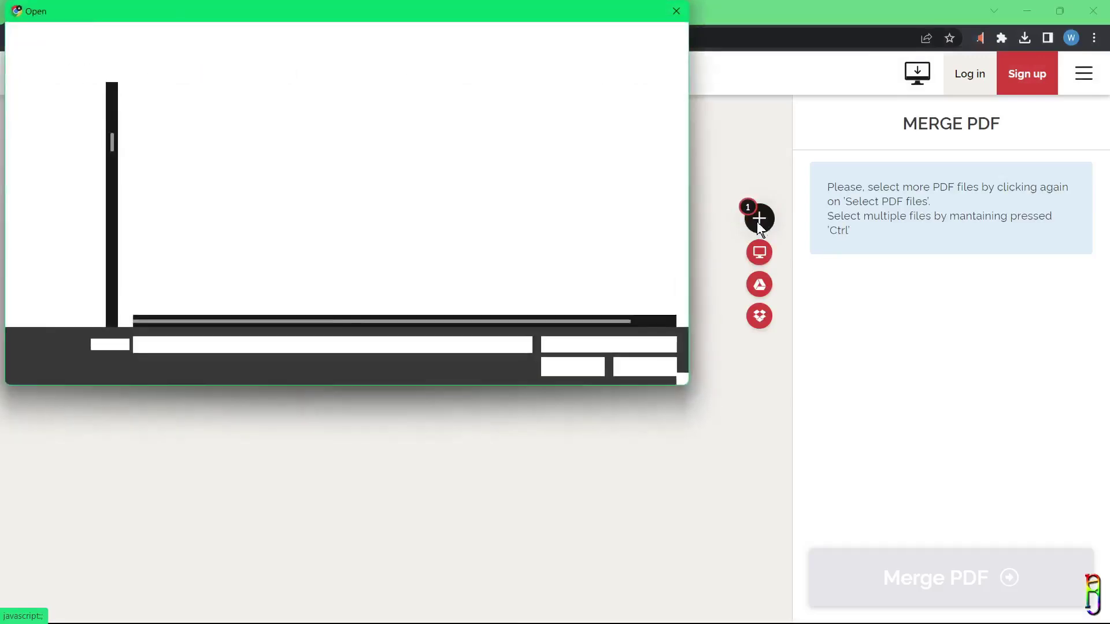
pyautogui.doubleClick(192, 119)
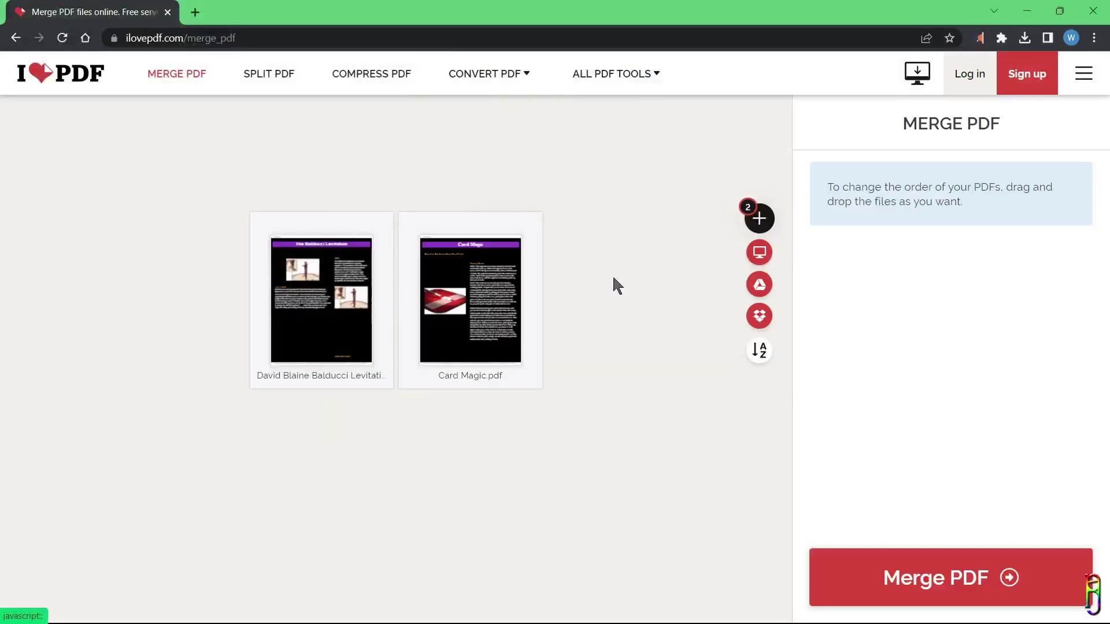
pyautogui.click(760, 219)
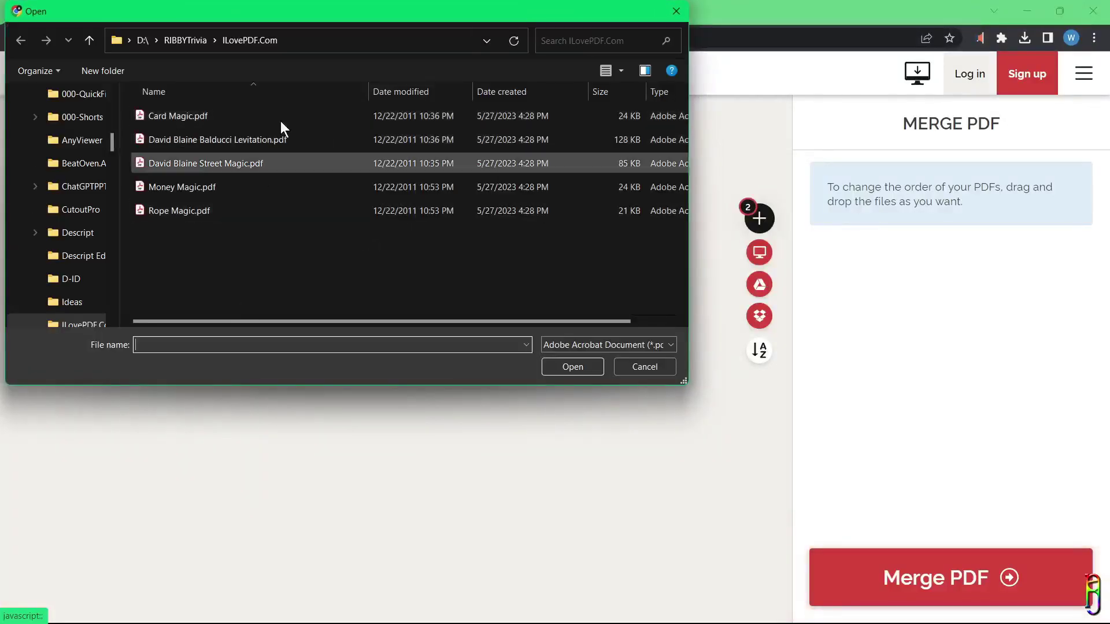
pyautogui.click(631, 369)
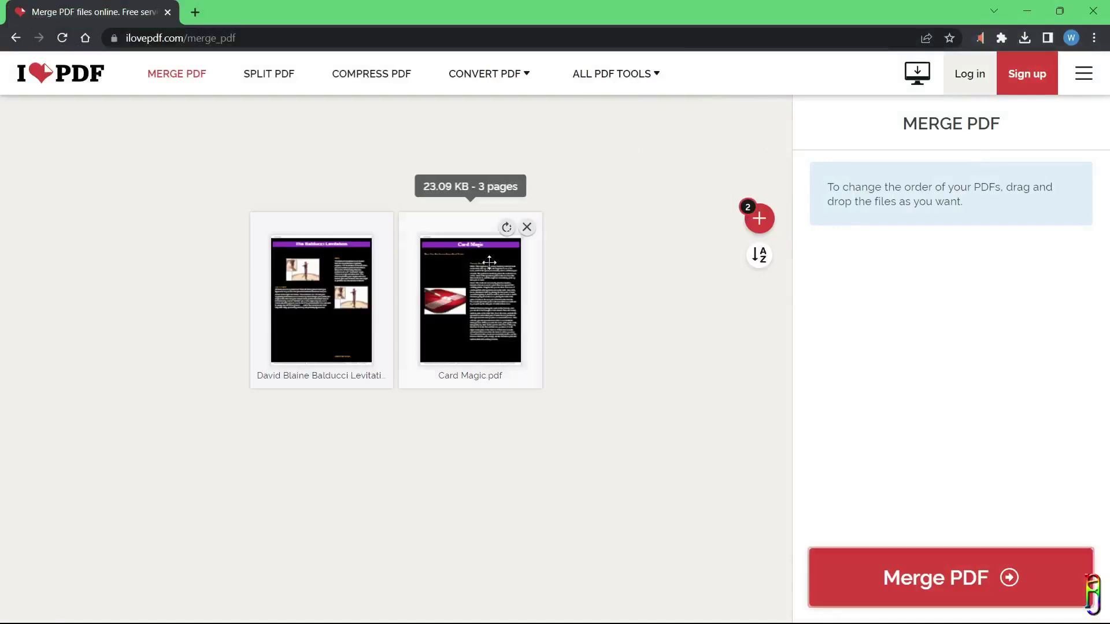
pyautogui.click(925, 566)
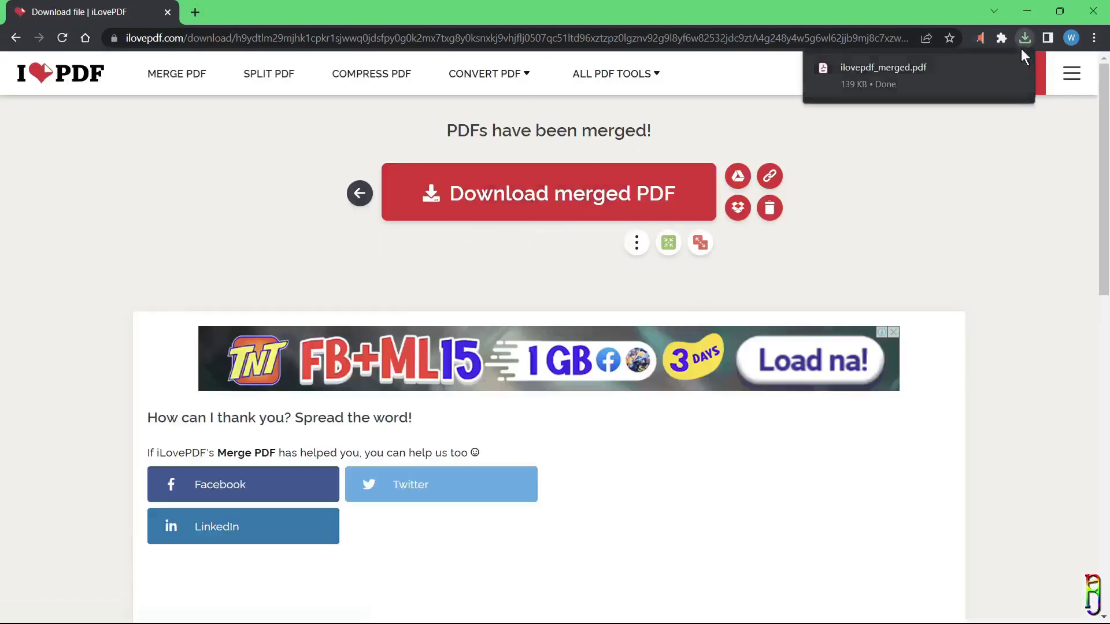
# - Open the downloaded ilovepdf_merged.pdf and check pages 2, 4 and 6
pyautogui.click(1025, 38)
pyautogui.click(903, 108)
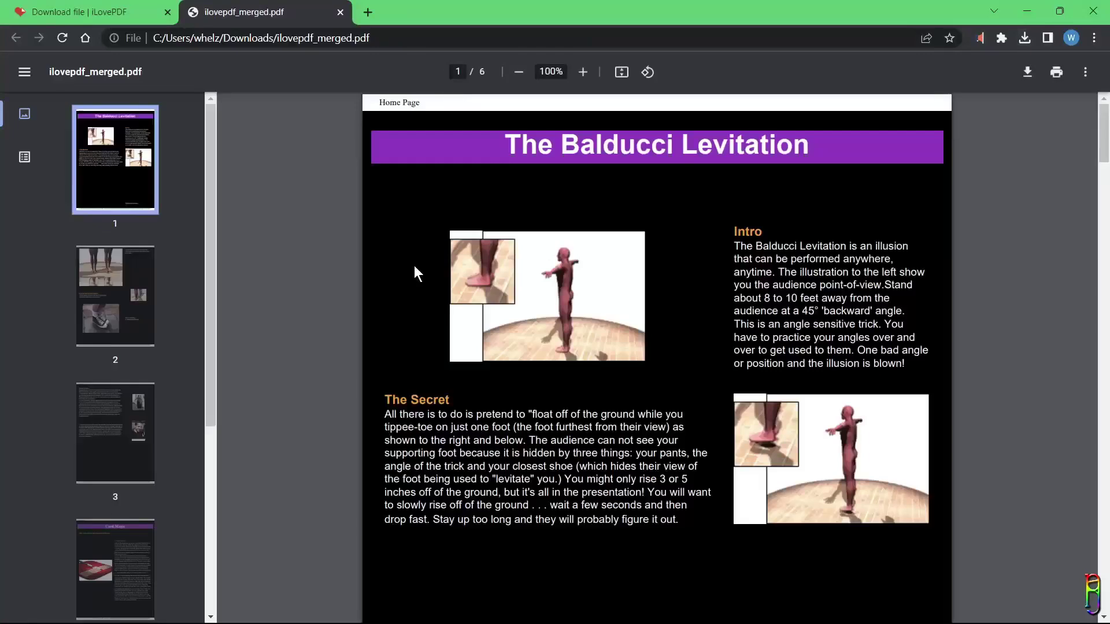
pyautogui.click(93, 266)
pyautogui.click(126, 553)
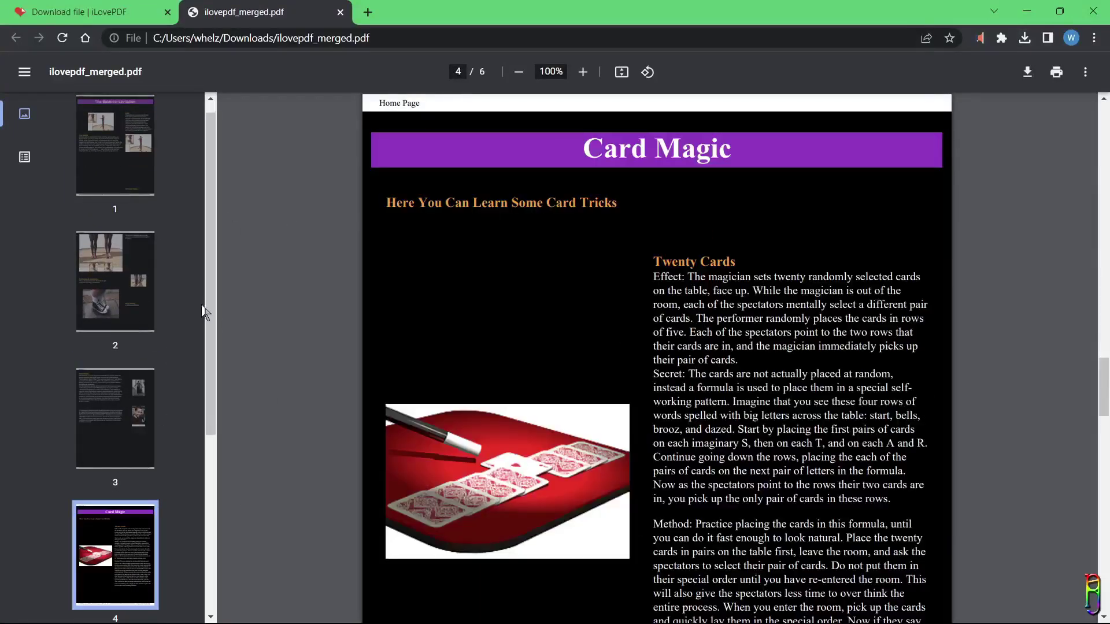
pyautogui.moveTo(208, 378); pyautogui.dragTo(192, 614)
pyautogui.click(116, 537)
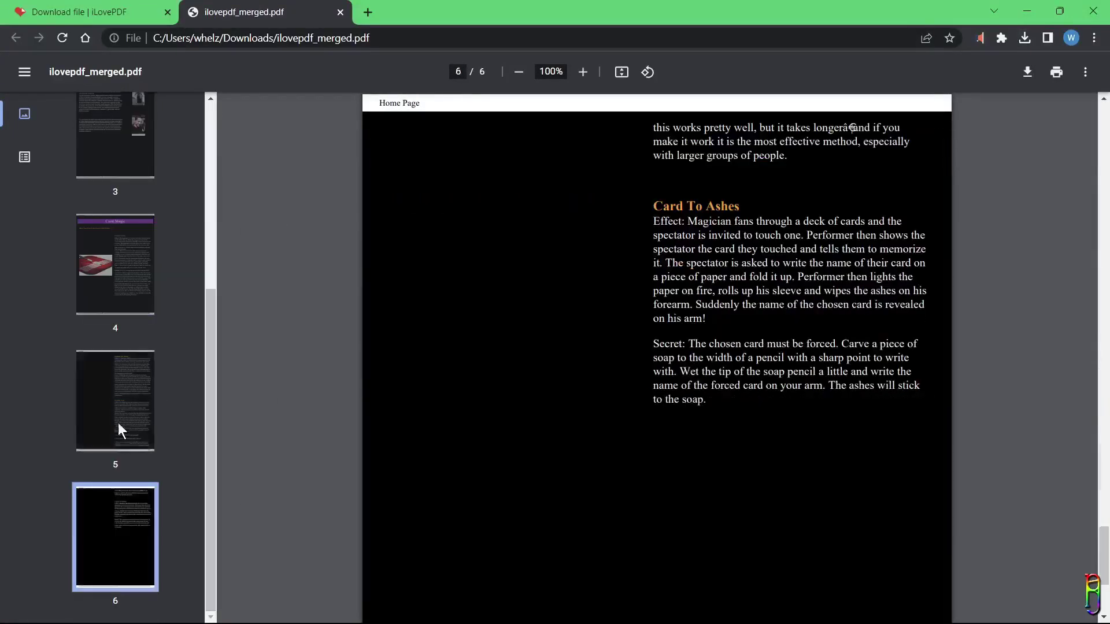
pyautogui.click(115, 266)
pyautogui.scroll(5, 185, 276)
# - Open Split PDF, then preview the 23-page Street Magic.pdf in Acrobat from the size-sorted folder
pyautogui.click(341, 12)
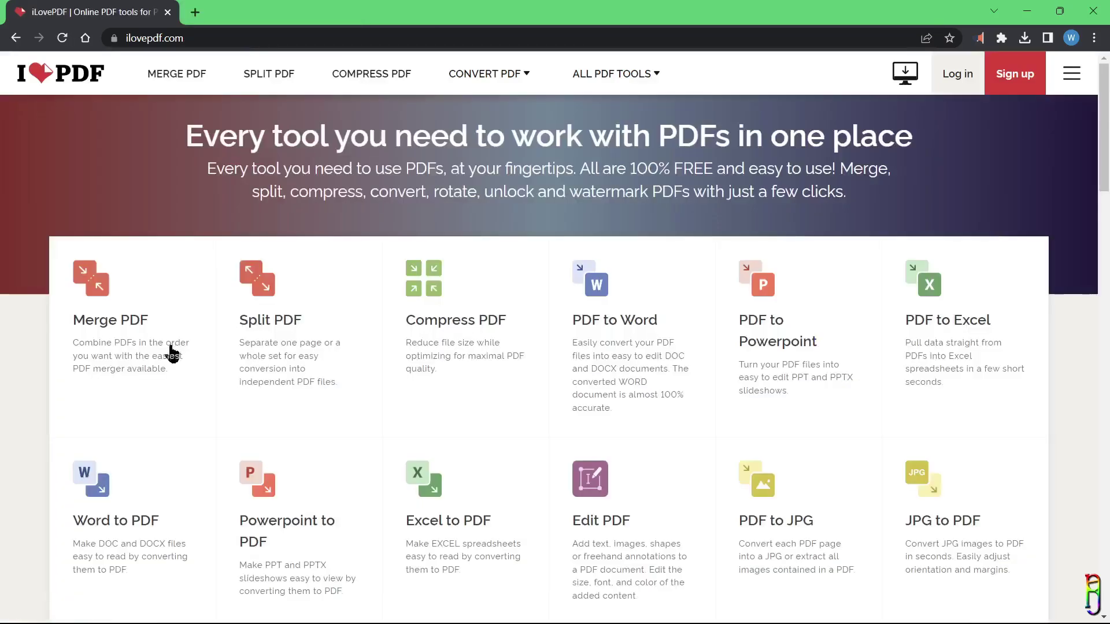
pyautogui.click(318, 300)
pyautogui.hotkey('alt', 'Tab')
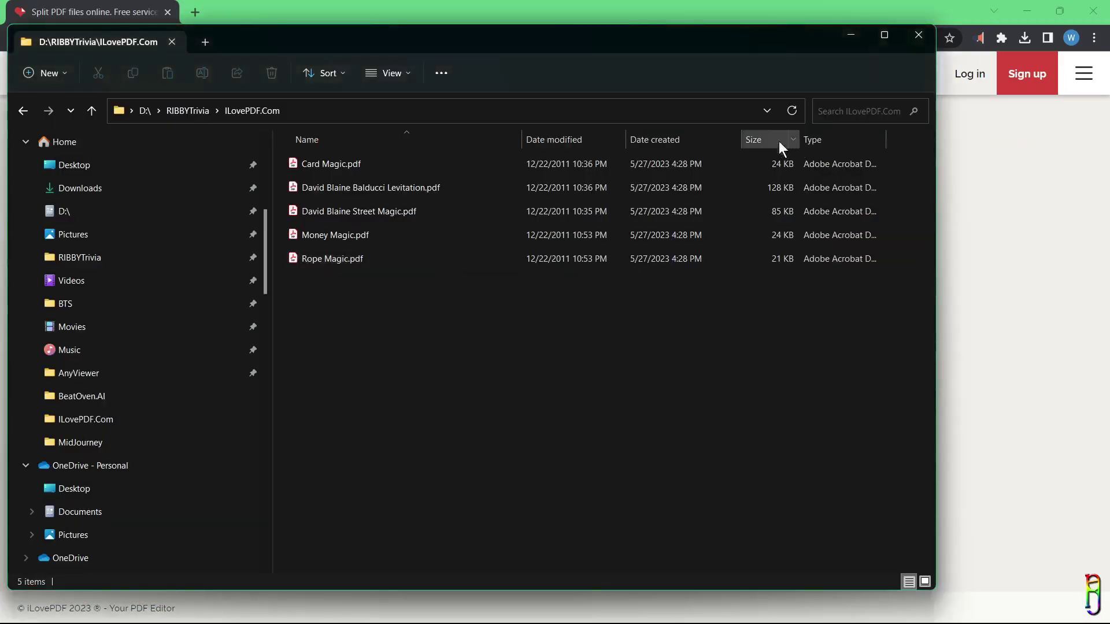
pyautogui.click(779, 141)
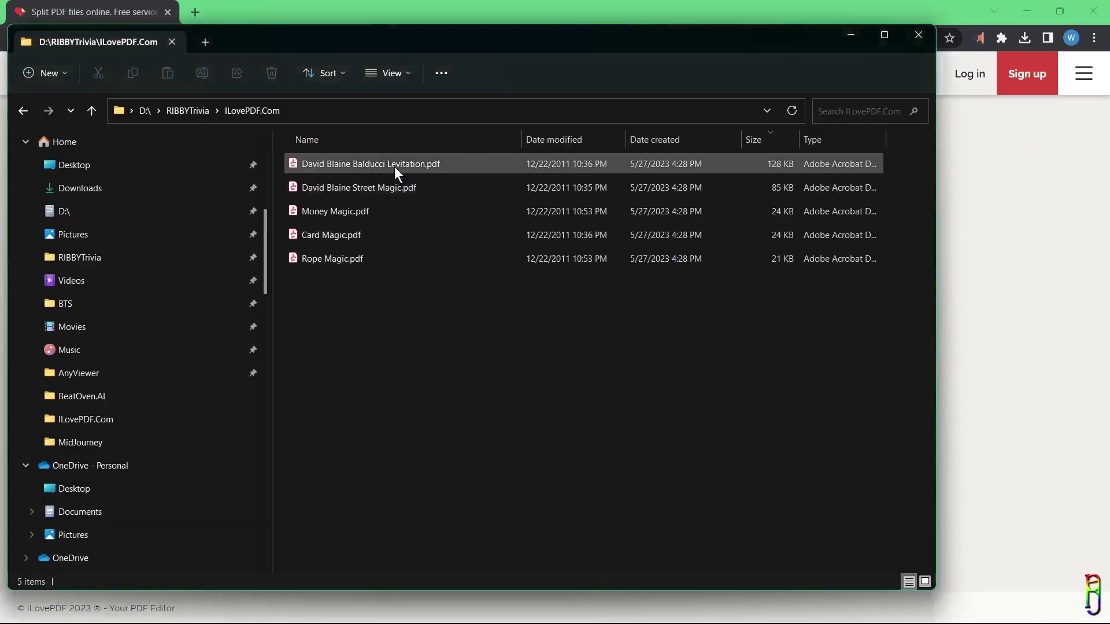
pyautogui.click(405, 187)
pyautogui.press('Return')
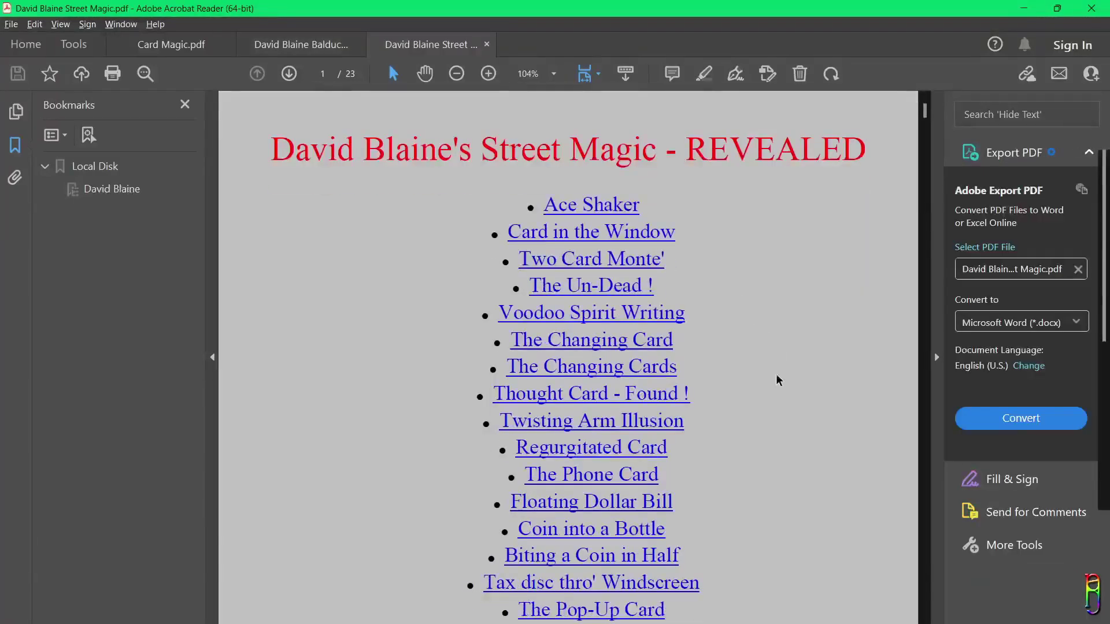
pyautogui.scroll(-3, 761, 353)
pyautogui.scroll(-9, 761, 353)
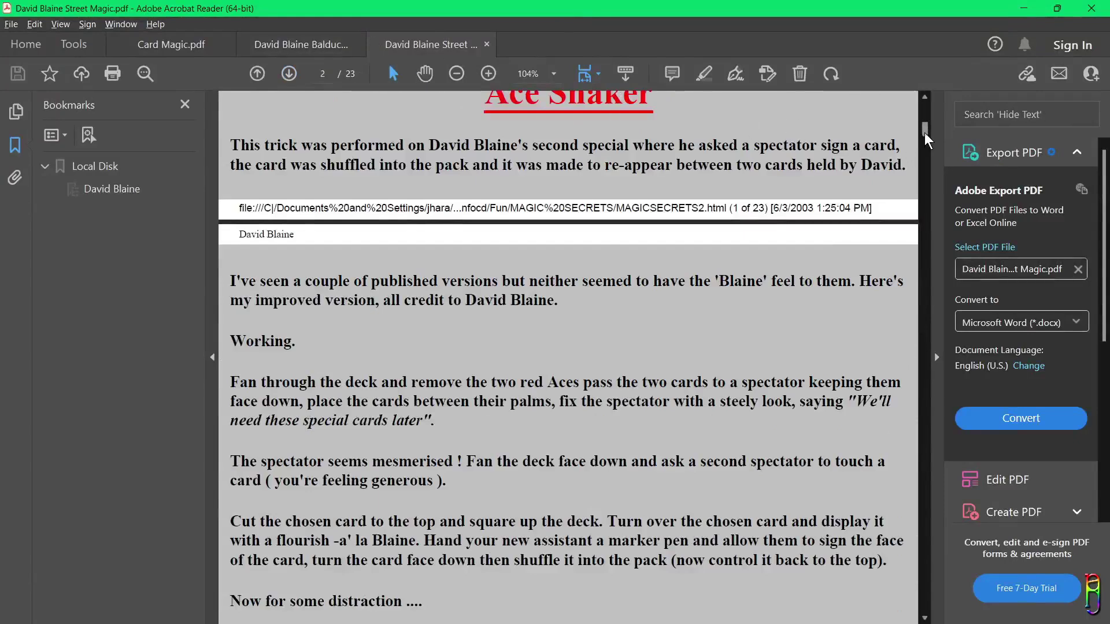
pyautogui.scroll(10, 928, 138)
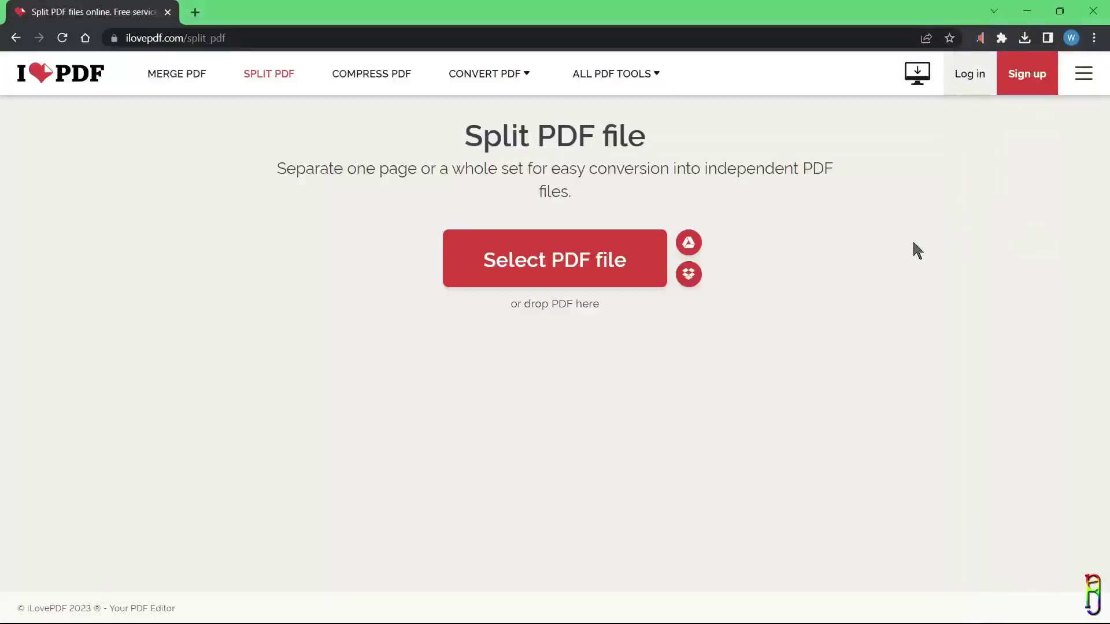
# - Split pages 1 to 10 out of Street Magic.pdf with a custom range
pyautogui.click(563, 265)
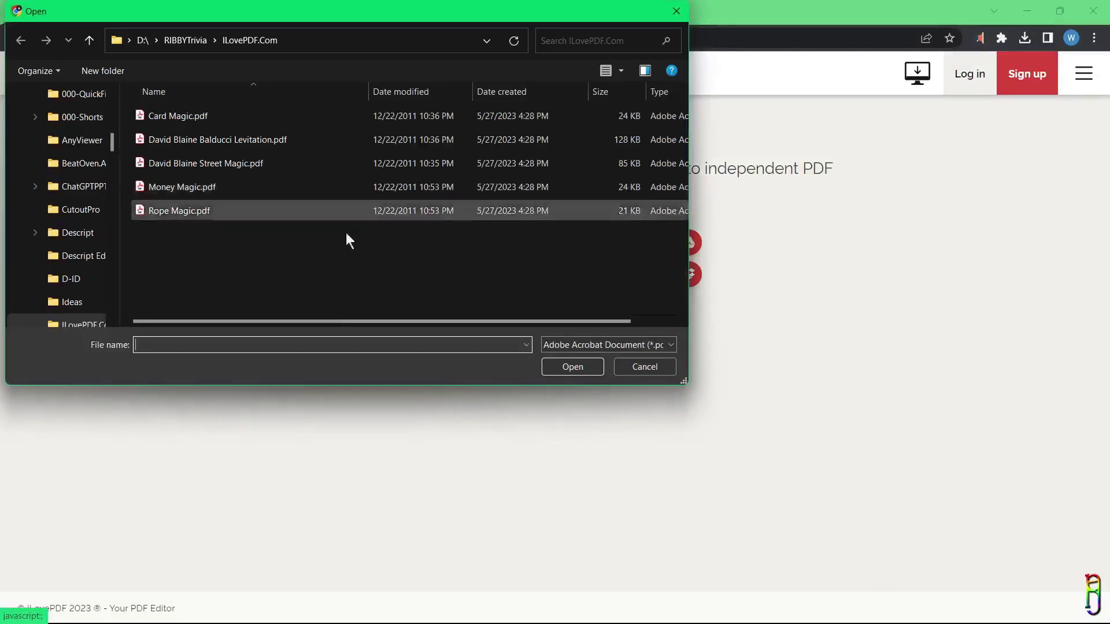
pyautogui.doubleClick(202, 168)
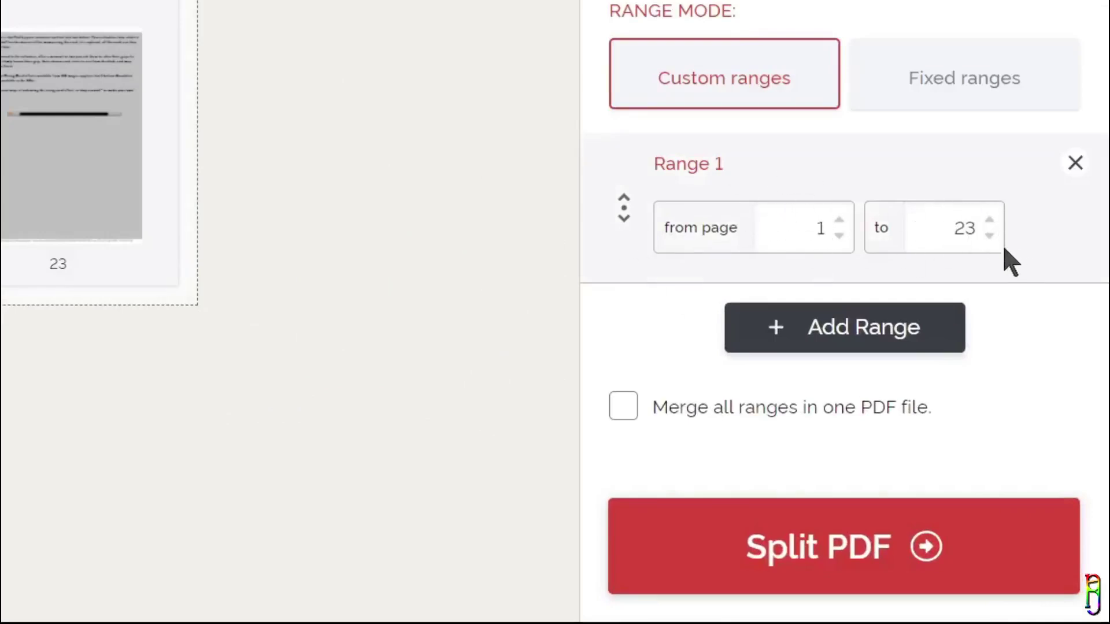
pyautogui.click(989, 236)
pyautogui.click(990, 235)
pyautogui.click(990, 236)
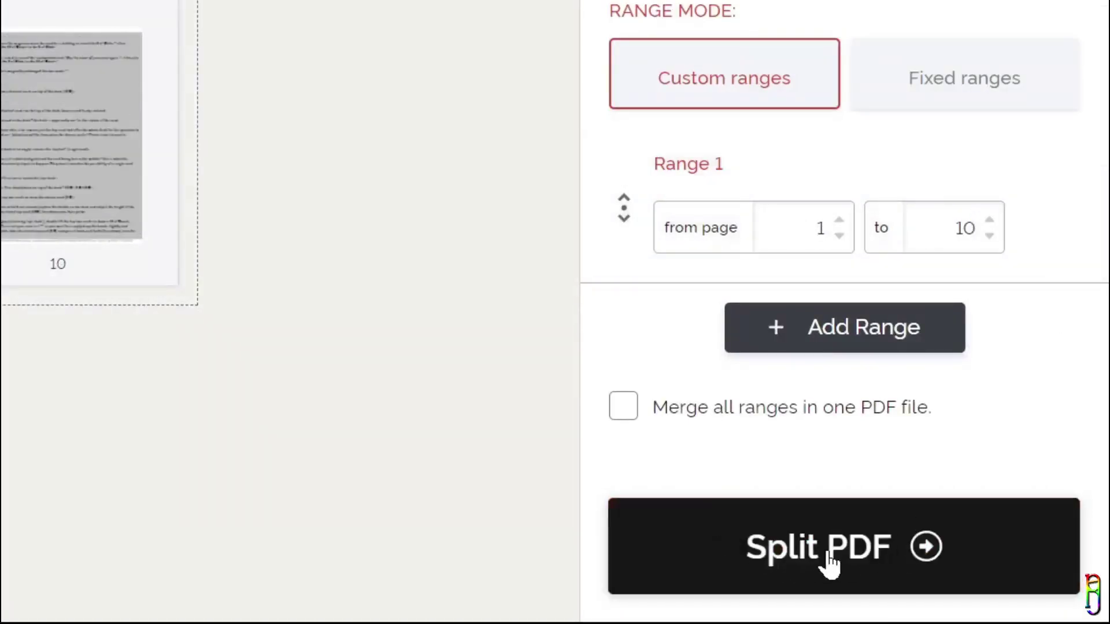
pyautogui.click(830, 563)
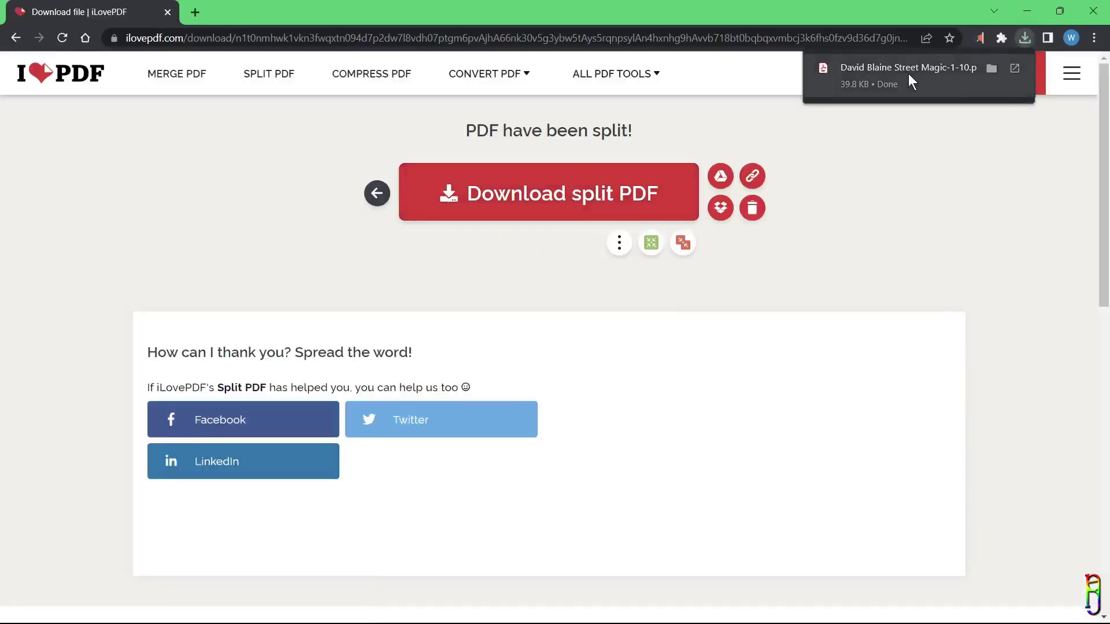
# - Confirm the downloaded Street Magic-1-10.pdf has 10 pages, then return to the home page
pyautogui.click(907, 74)
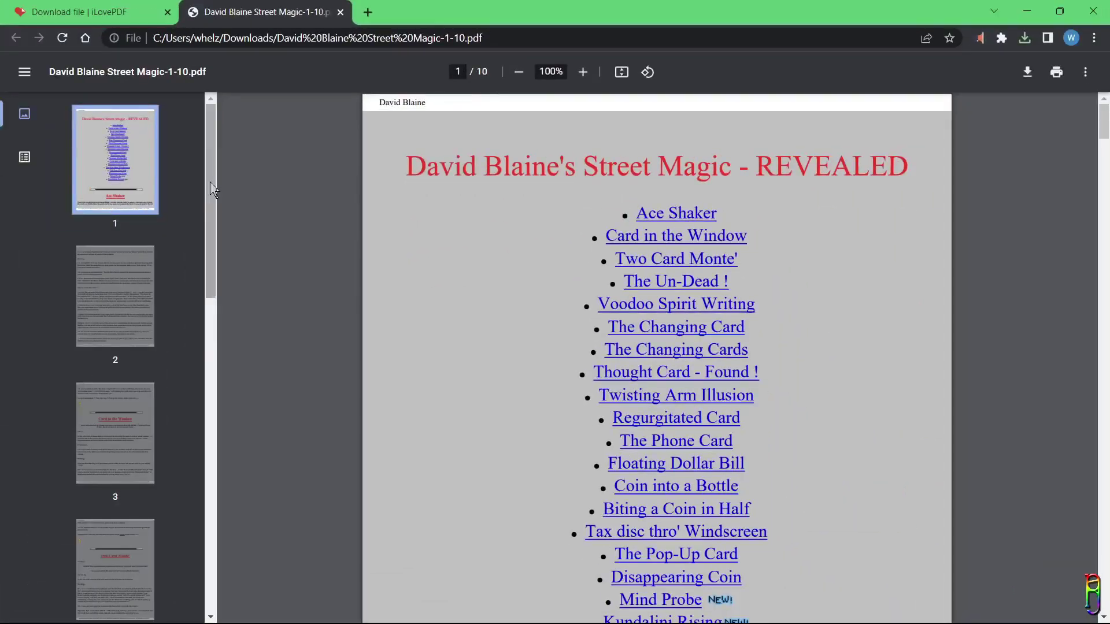
pyautogui.moveTo(210, 182); pyautogui.dragTo(217, 582)
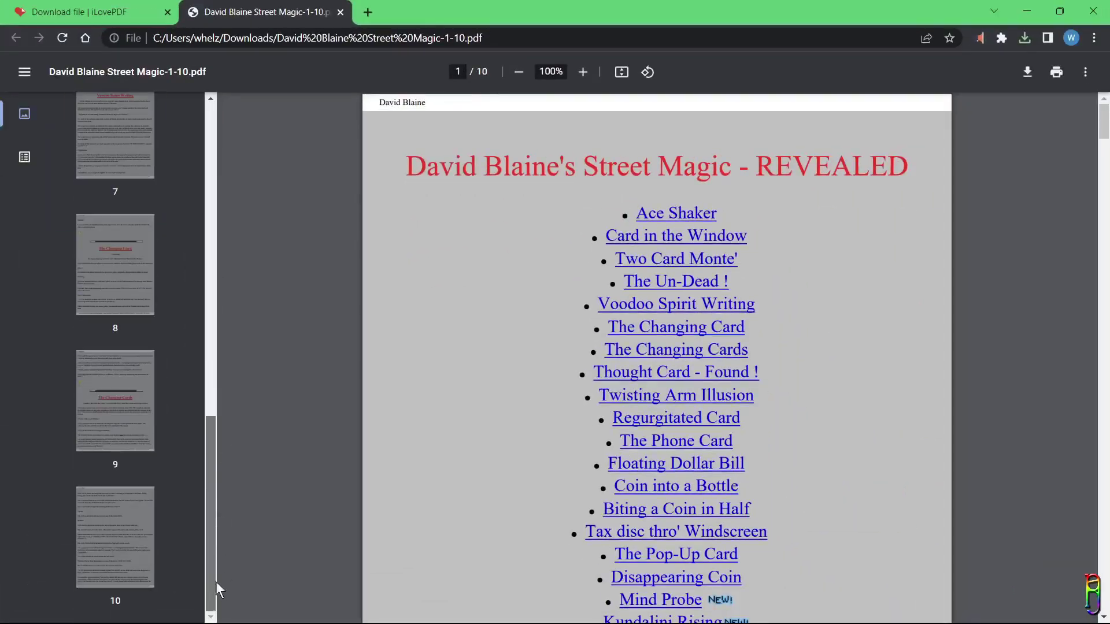
pyautogui.click(115, 538)
pyautogui.click(341, 12)
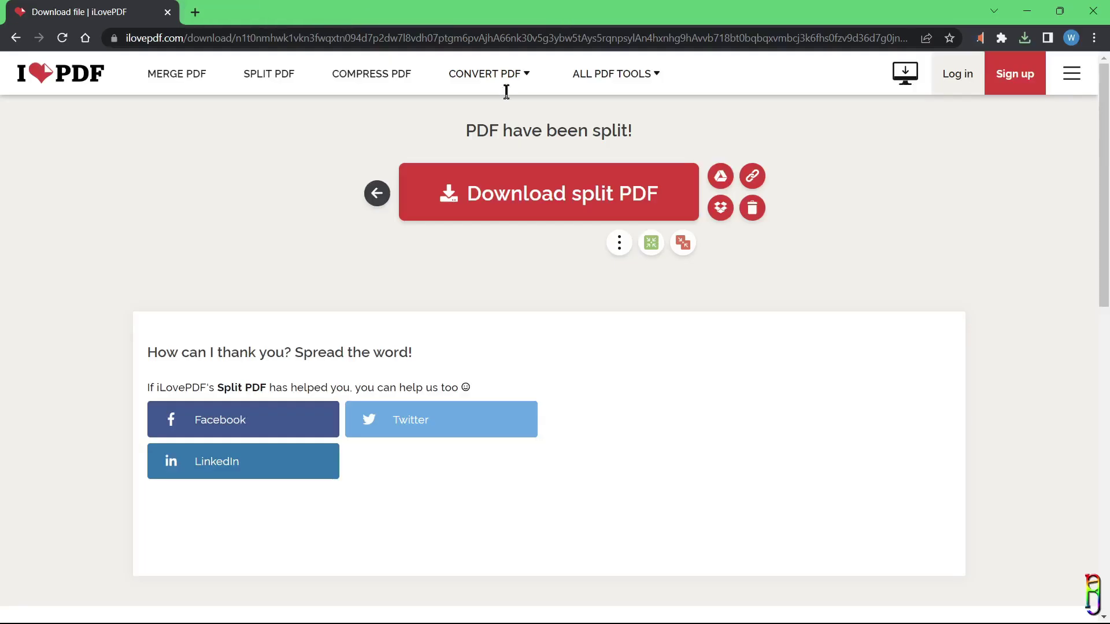
pyautogui.click(56, 76)
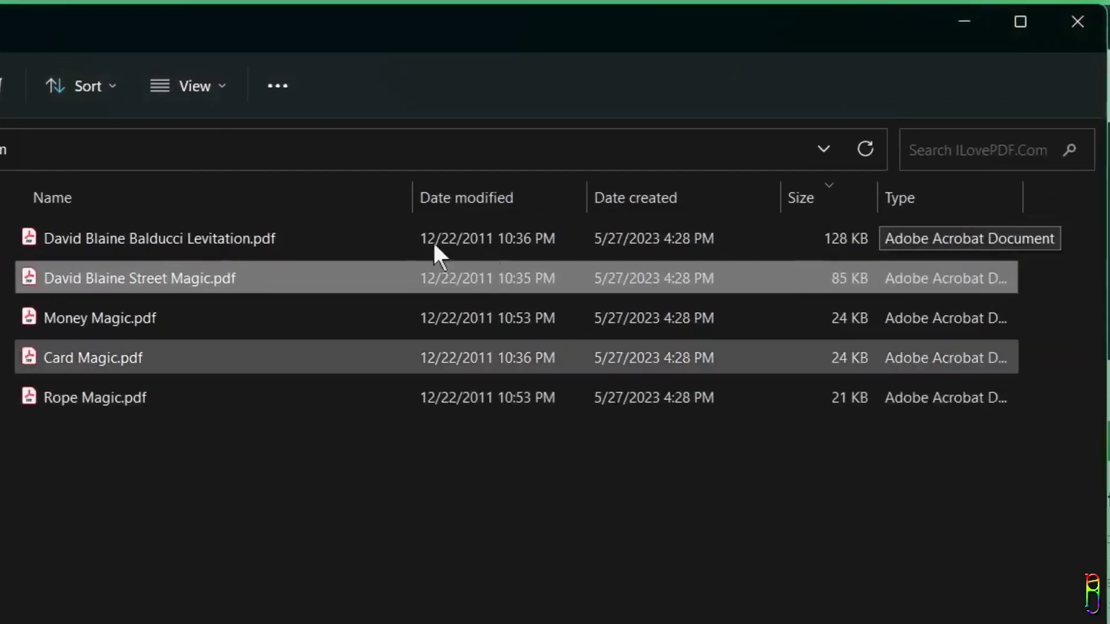
# - Compress Balducci Levitation.pdf at Recommended level and show the 112 KB result in Downloads
pyautogui.keyDown('shift'); pyautogui.click(433, 247); pyautogui.keyUp('shift')
pyautogui.click(201, 249)
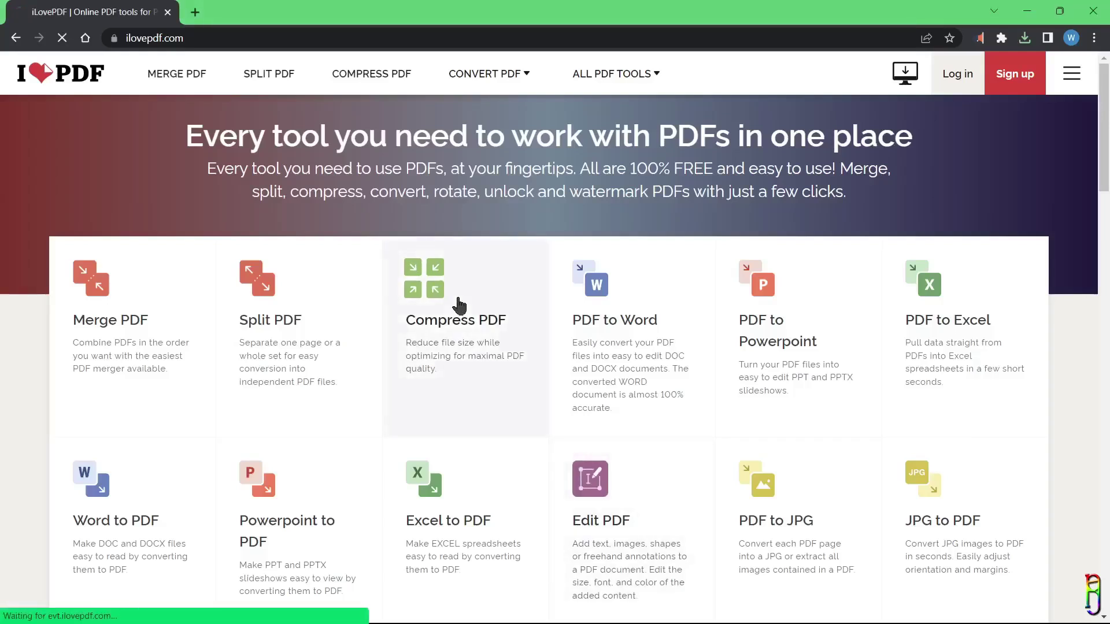
pyautogui.click(460, 305)
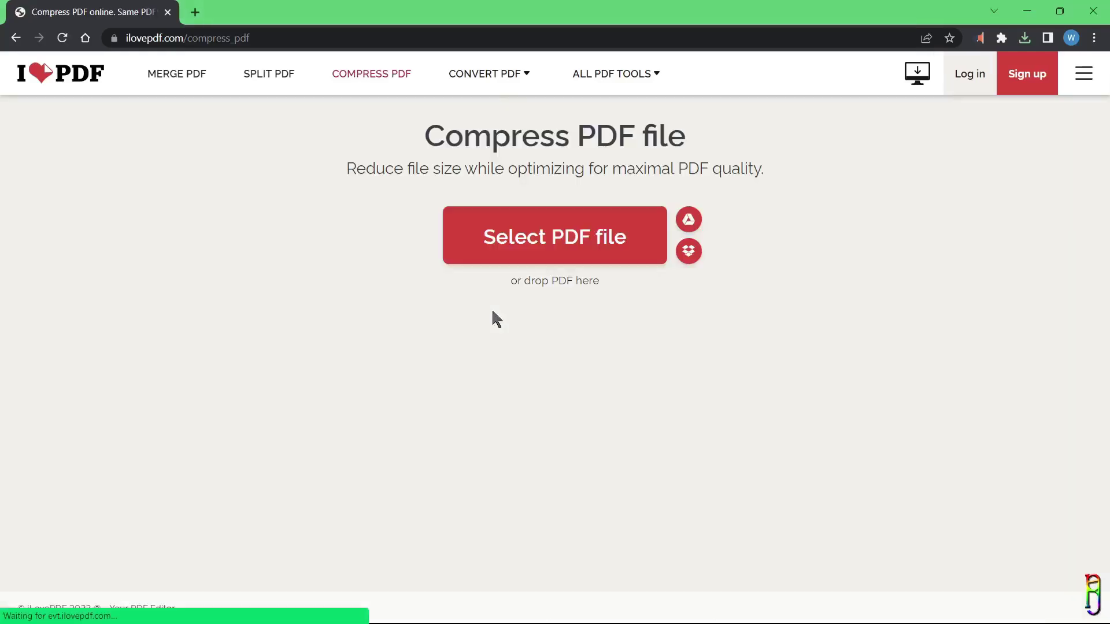
pyautogui.click(579, 233)
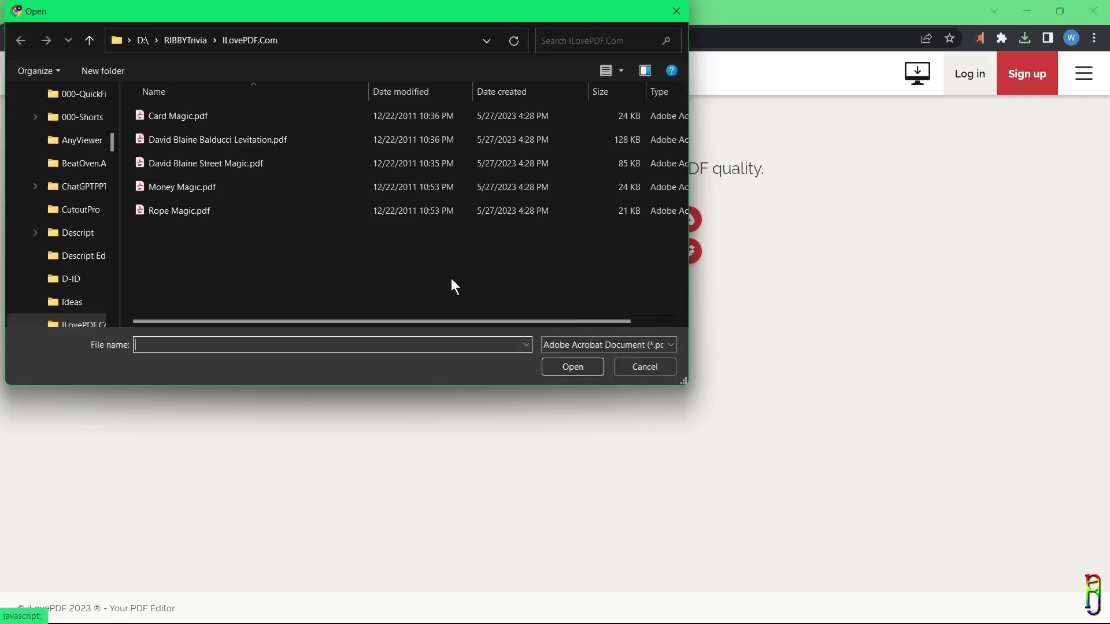
pyautogui.click(619, 139)
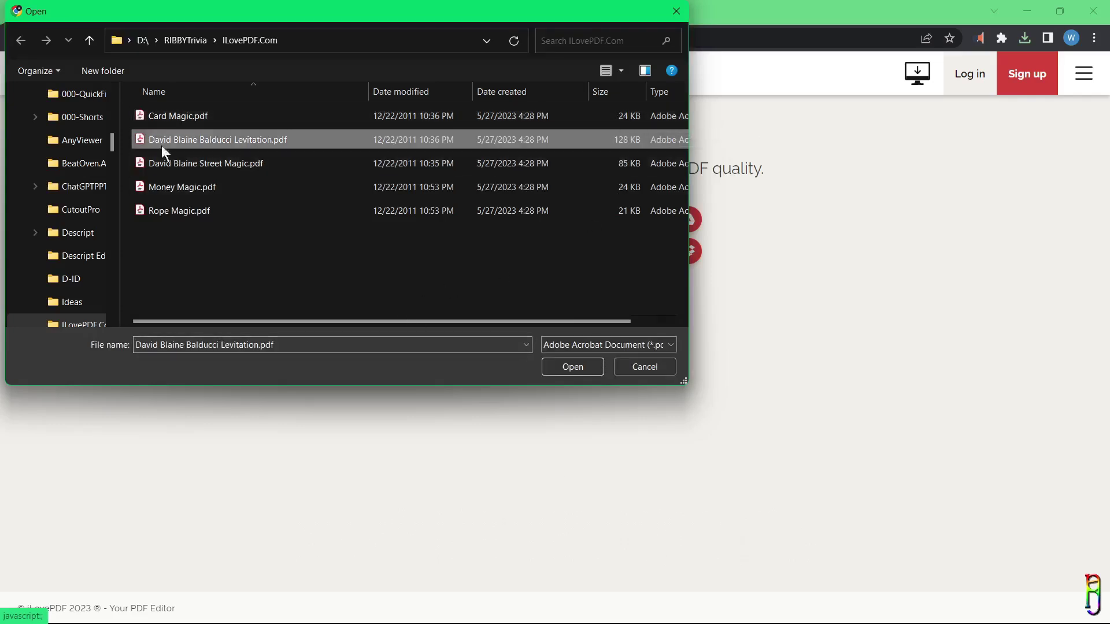
pyautogui.click(571, 366)
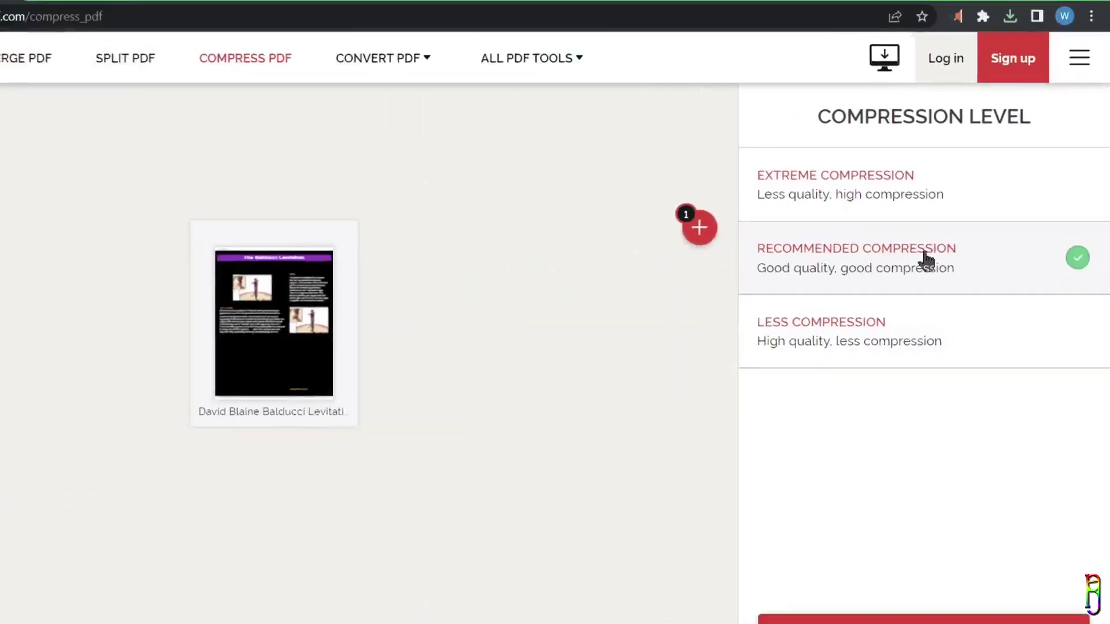
pyautogui.click(912, 577)
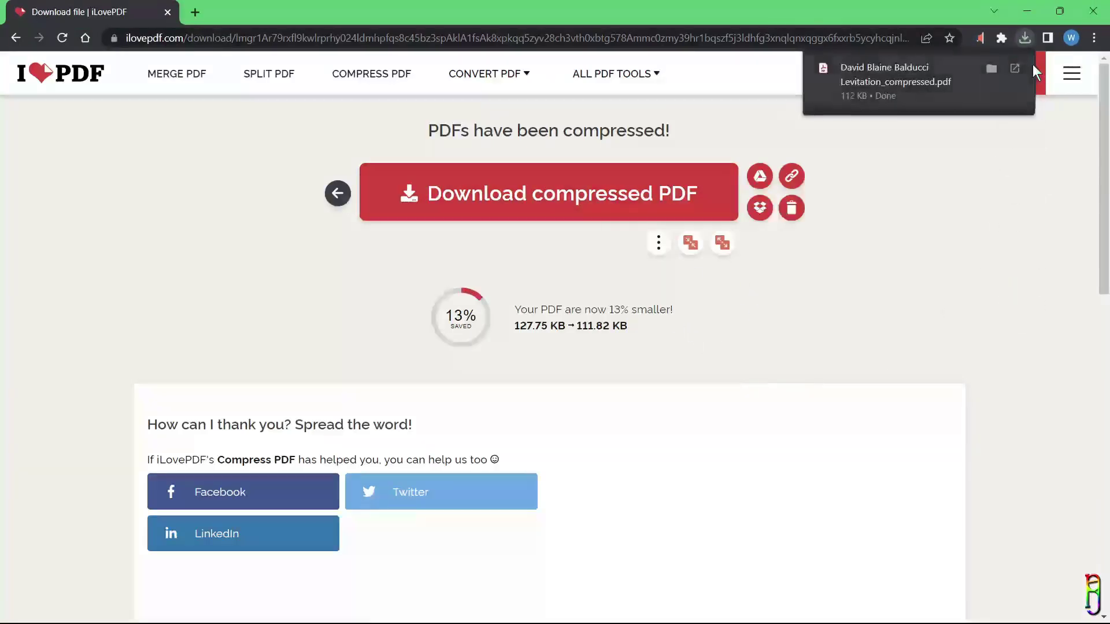
pyautogui.click(991, 68)
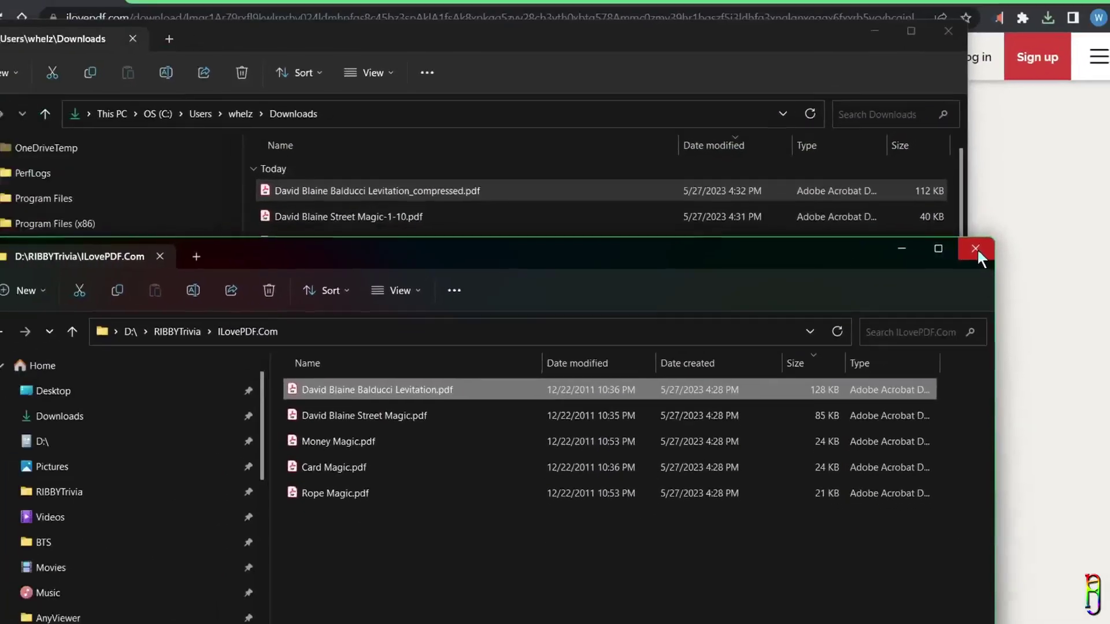
# - Convert Rope Magic.pdf with PDF to Powerpoint after previewing the PDF's contents
pyautogui.click(948, 31)
pyautogui.click(975, 249)
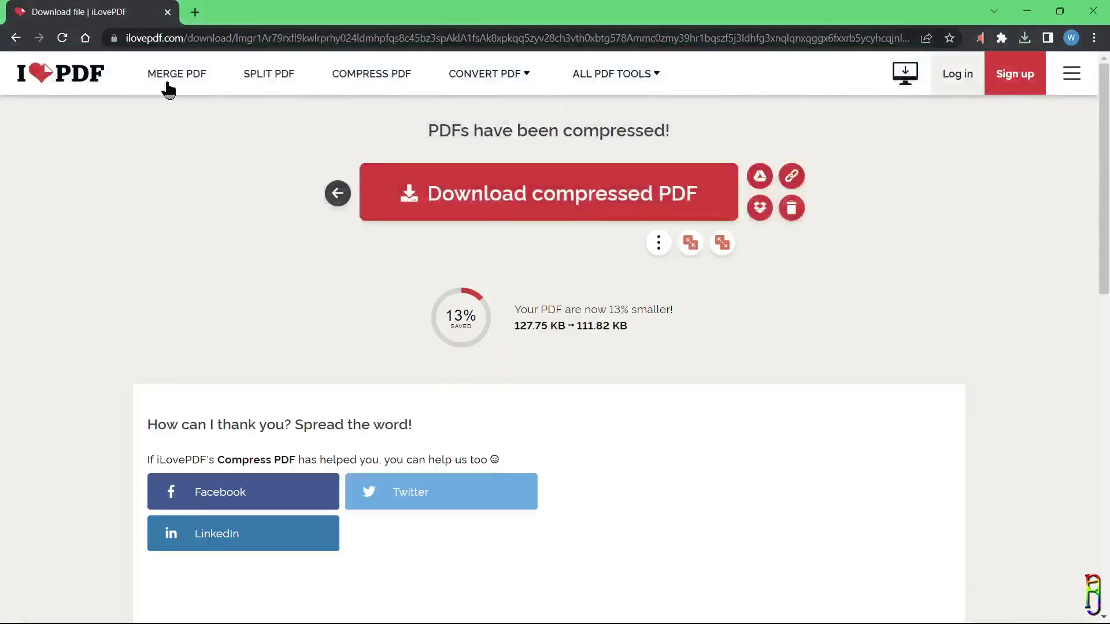
pyautogui.click(19, 56)
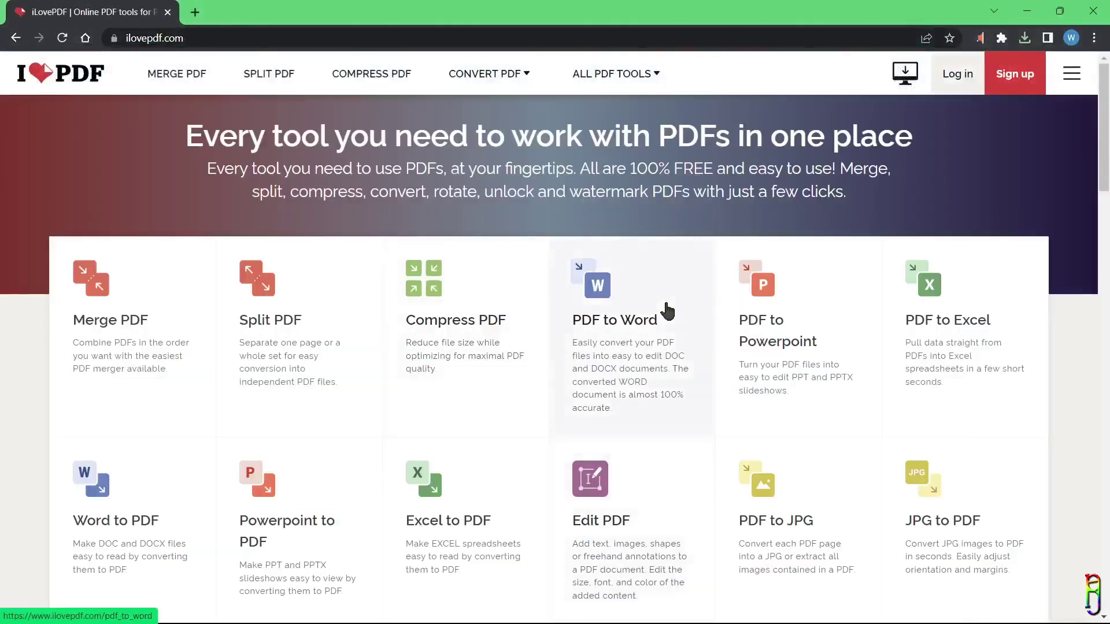
pyautogui.click(810, 325)
pyautogui.click(553, 258)
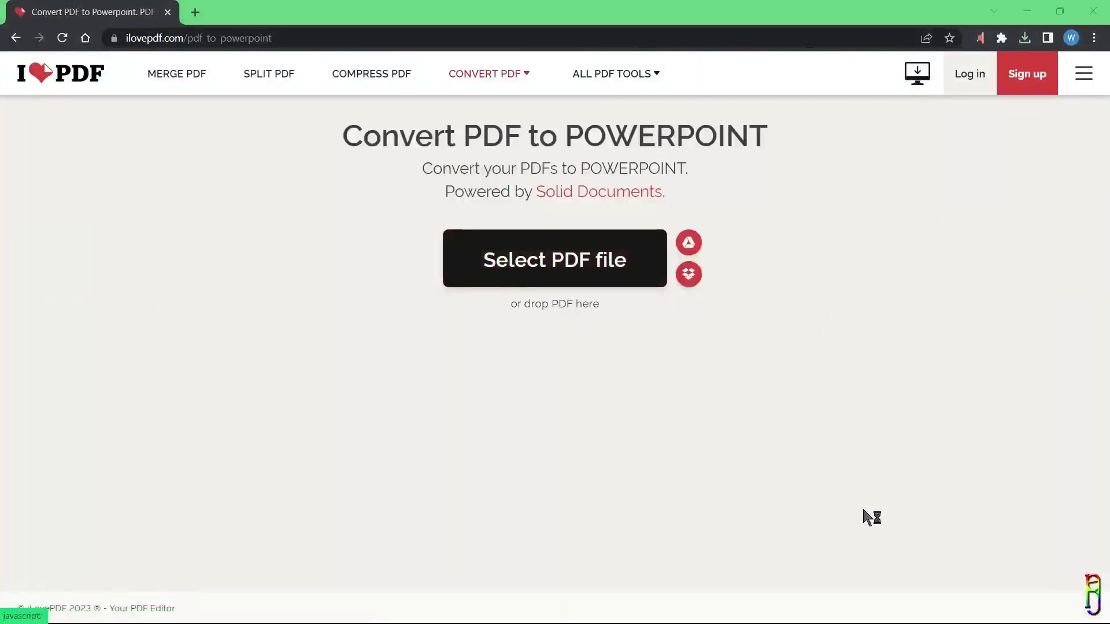
pyautogui.click(193, 212)
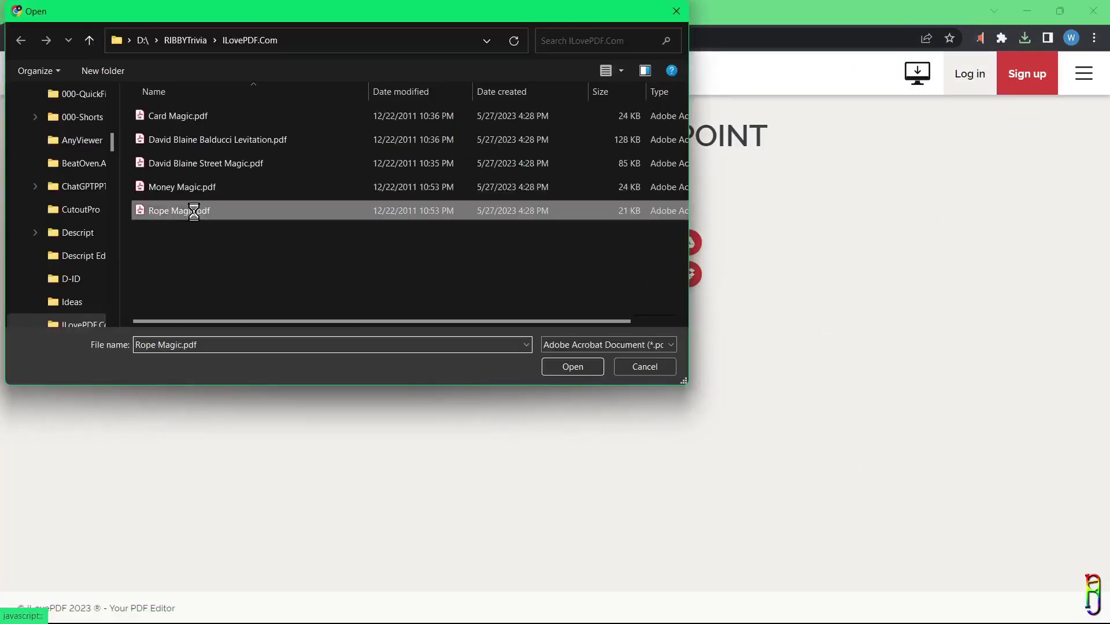
pyautogui.rightClick(193, 212)
pyautogui.click(252, 247)
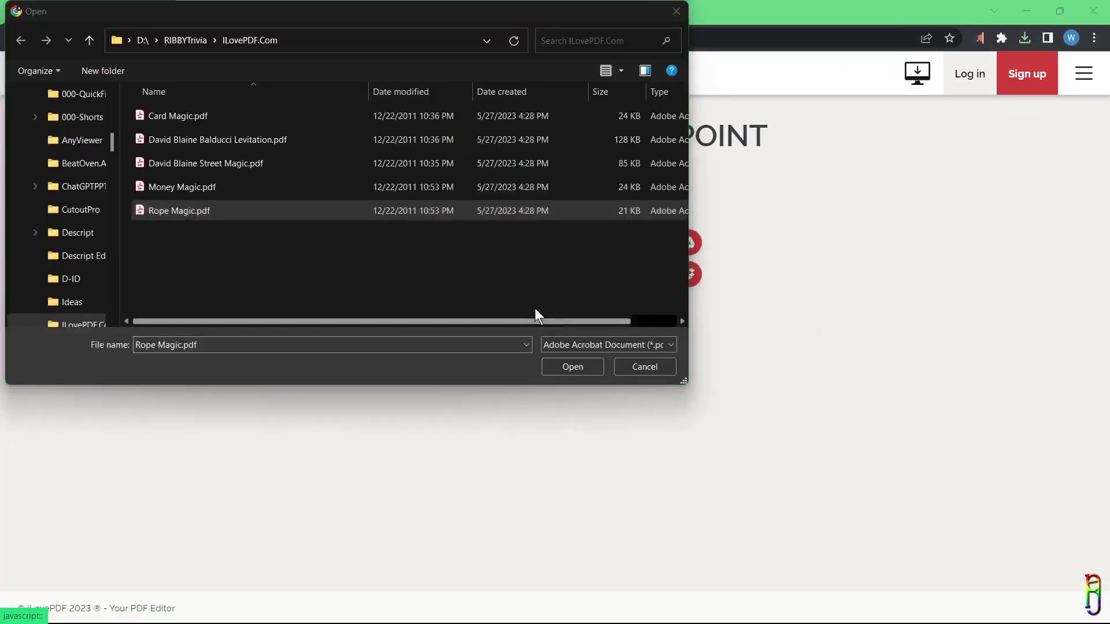
pyautogui.scroll(-15, 602, 330)
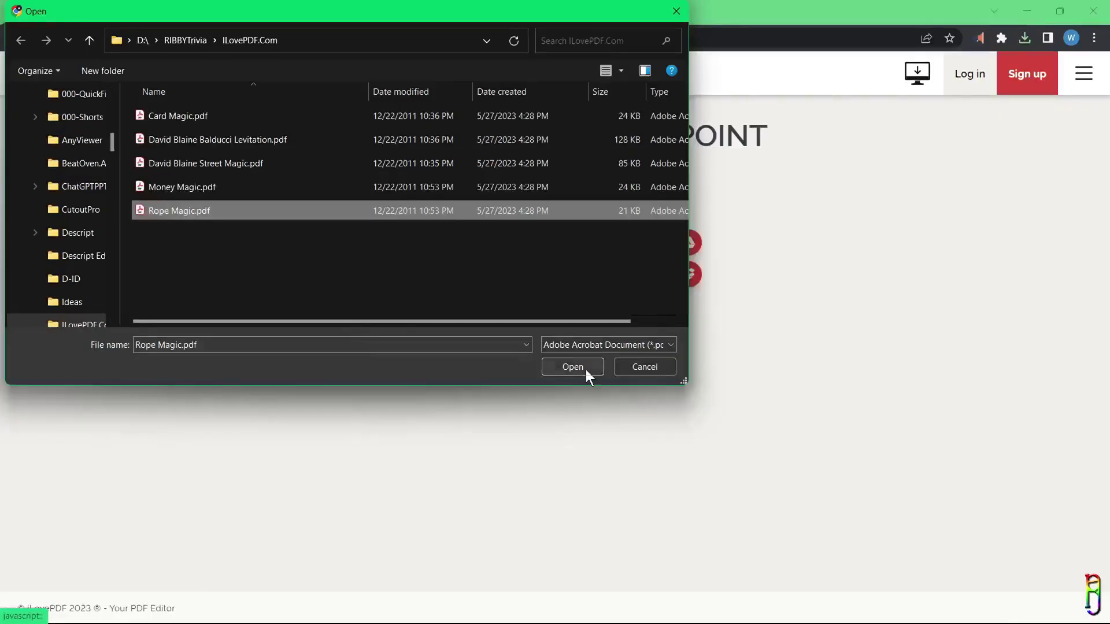
pyautogui.click(585, 370)
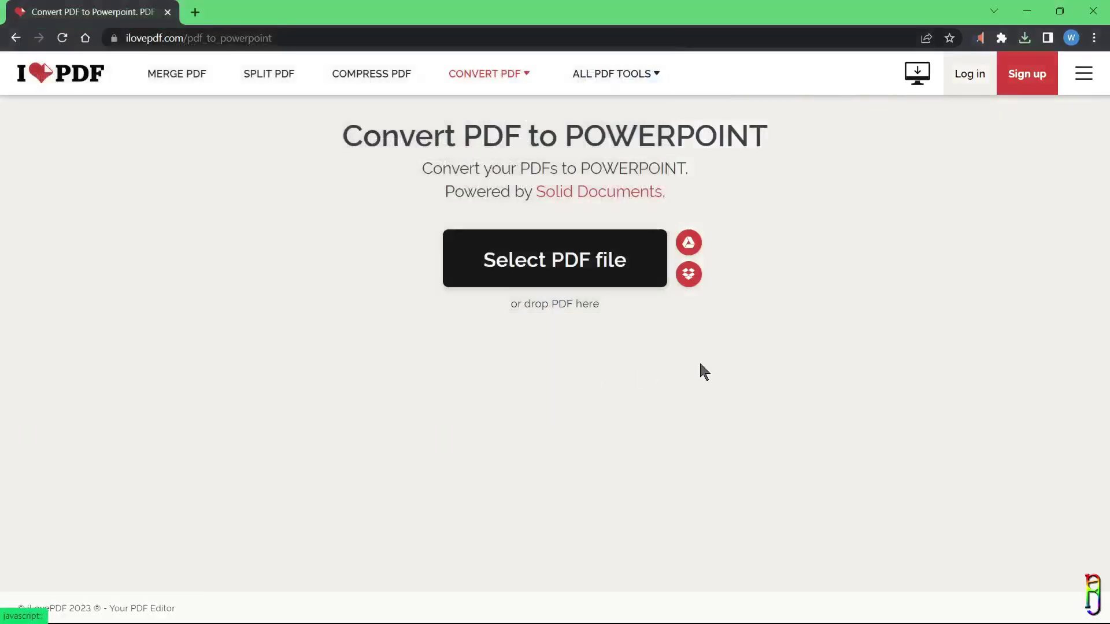
pyautogui.click(948, 578)
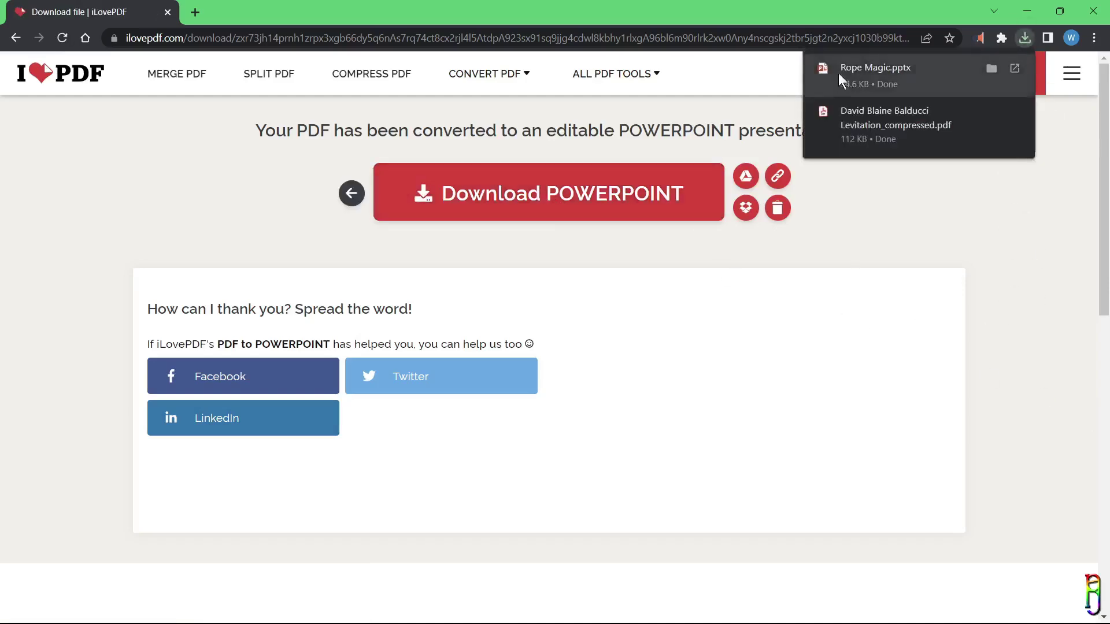
# - Open the downloaded Rope Magic.pptx, look through its three slides, and close it
pyautogui.click(876, 67)
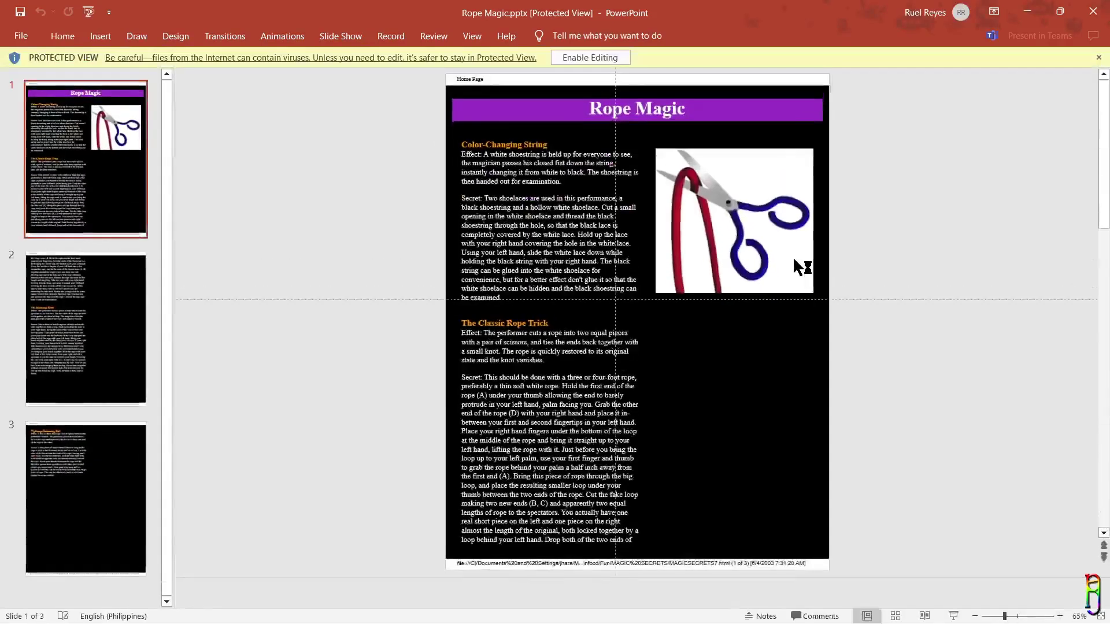
pyautogui.click(86, 333)
pyautogui.click(81, 501)
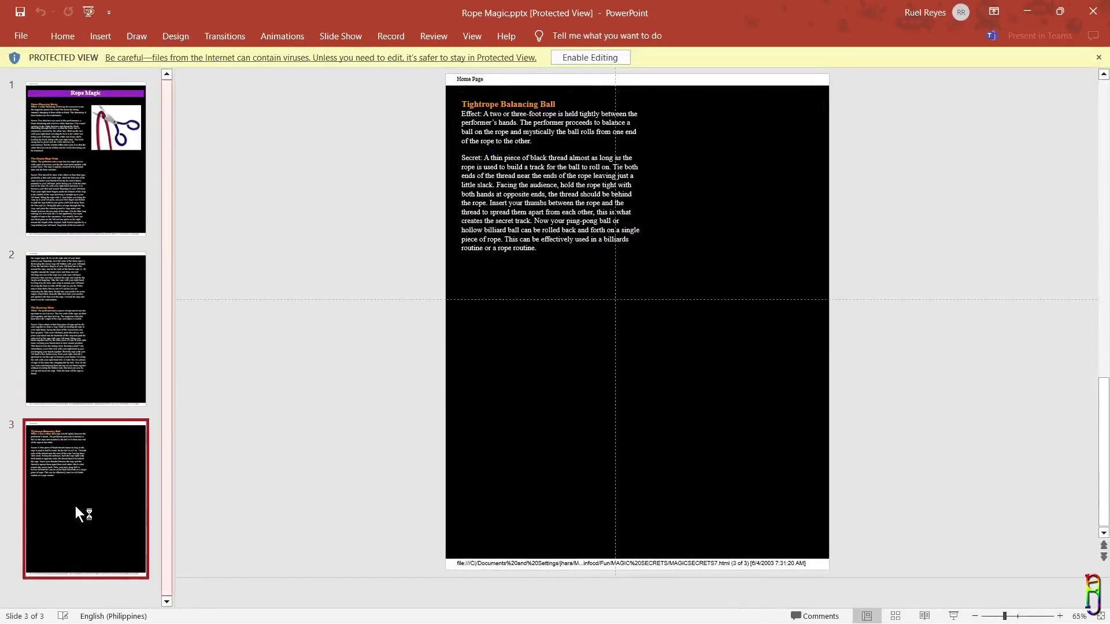
pyautogui.click(78, 300)
pyautogui.click(81, 229)
pyautogui.click(72, 359)
pyautogui.click(64, 484)
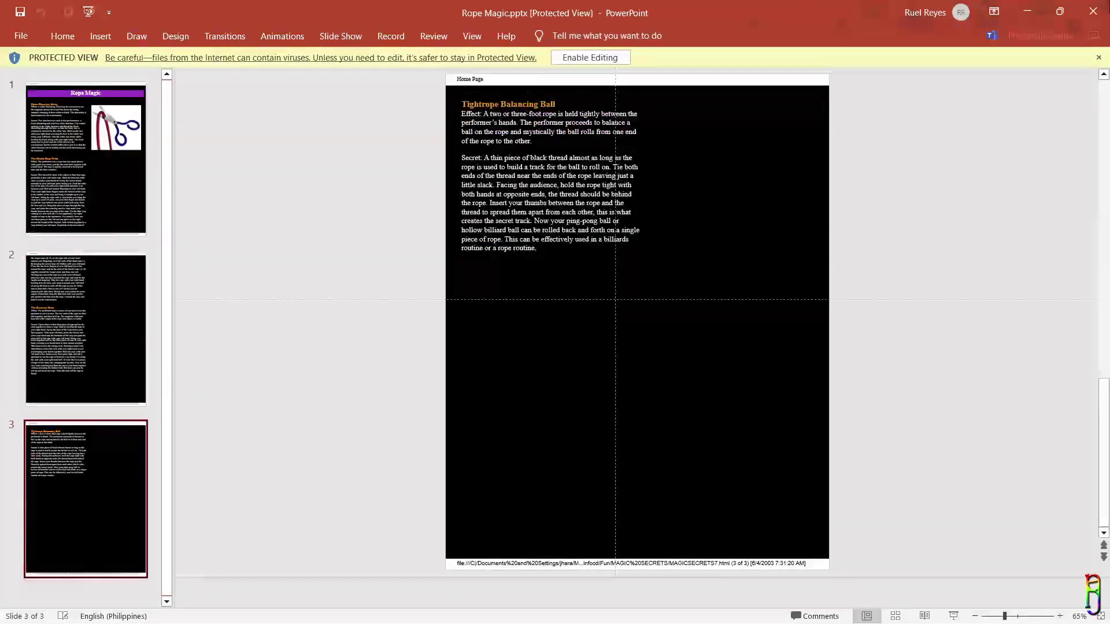
pyautogui.click(1093, 12)
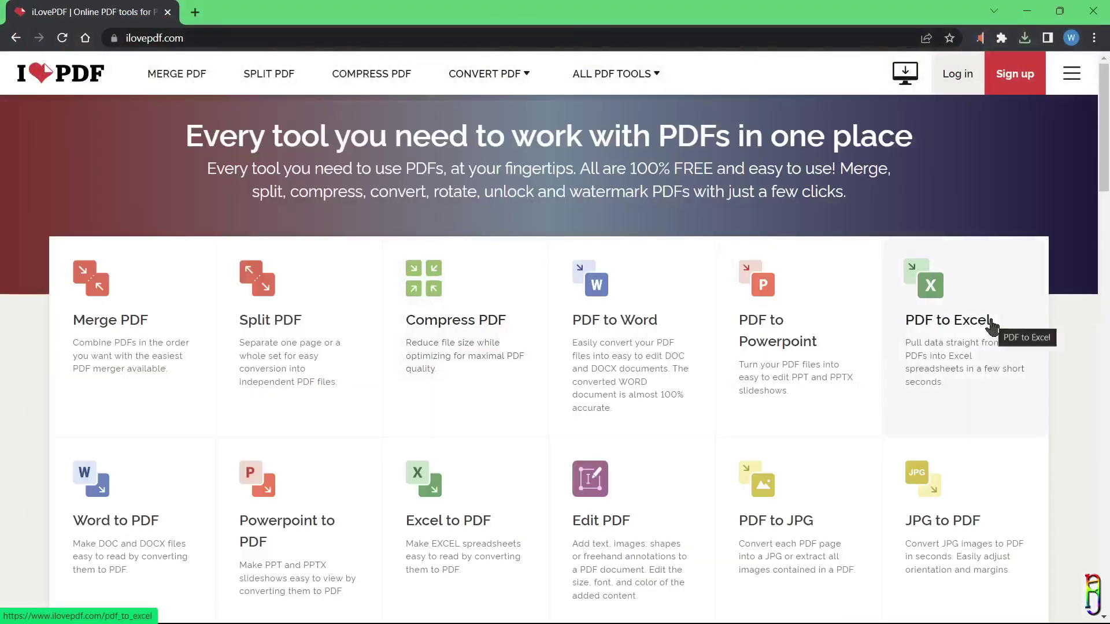
# - Upload Rope Magic.pdf to PDF to Excel and convert it with No OCR
pyautogui.click(904, 337)
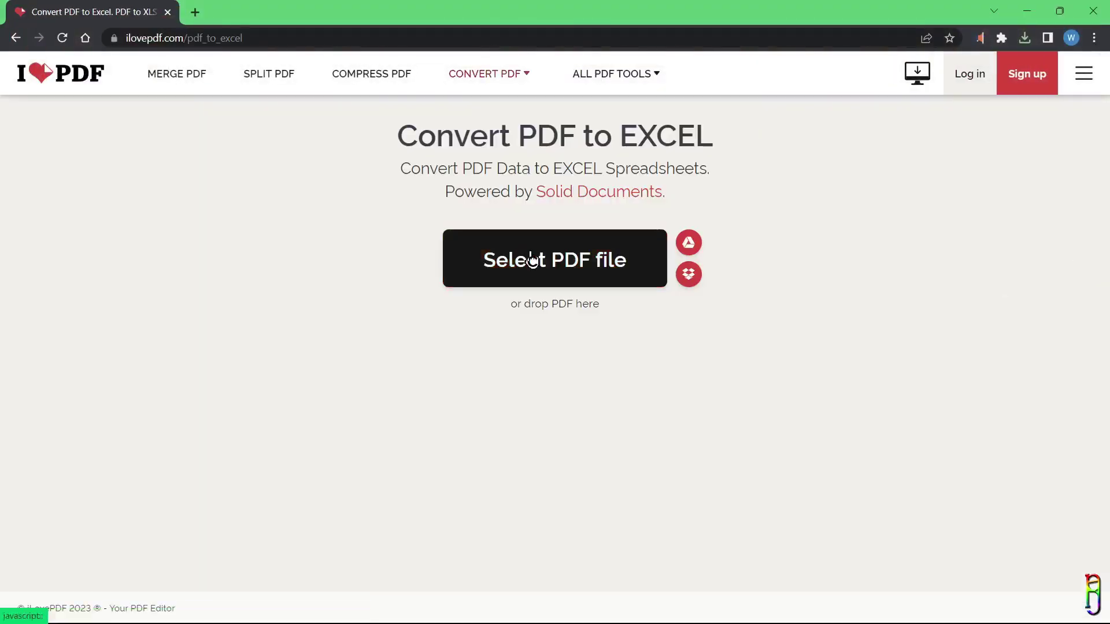
pyautogui.click(645, 304)
pyautogui.doubleClick(258, 215)
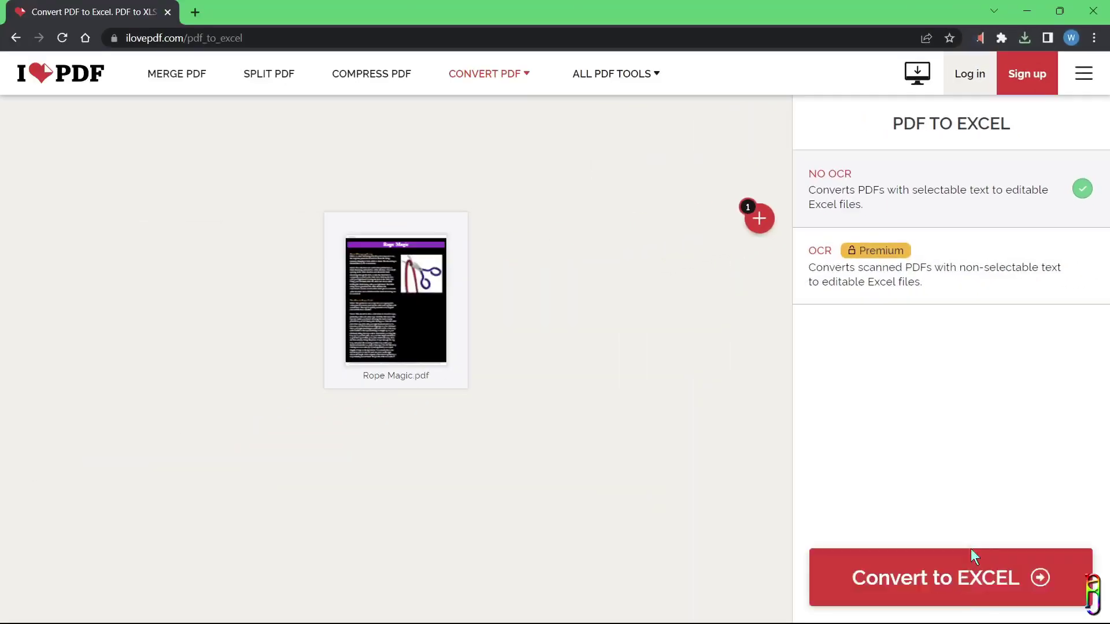
pyautogui.click(948, 584)
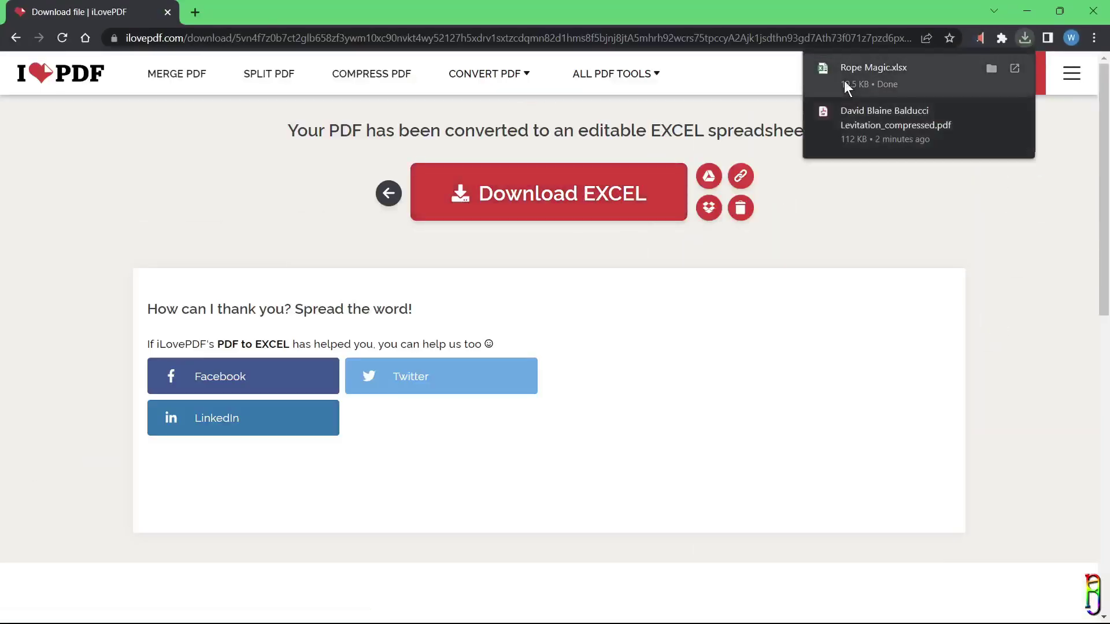
# - Open Rope Magic.xlsx and inspect cells A1–A3 plus its grouped, rectangle and picture shapes
pyautogui.click(844, 78)
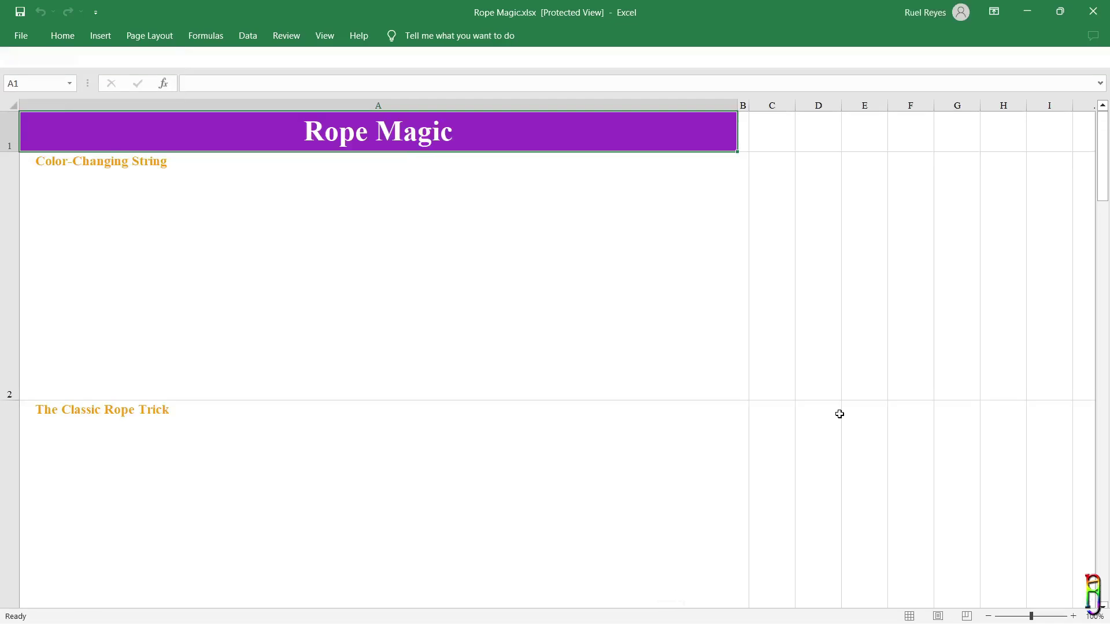
pyautogui.click(536, 256)
pyautogui.scroll(-3, 536, 256)
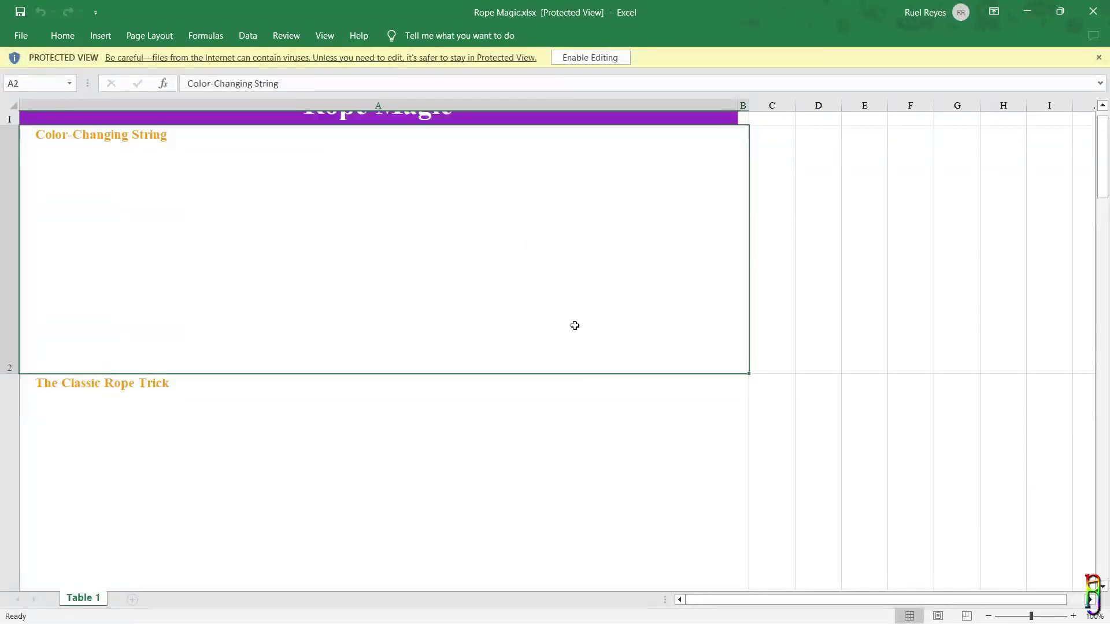
pyautogui.click(564, 291)
pyautogui.click(388, 293)
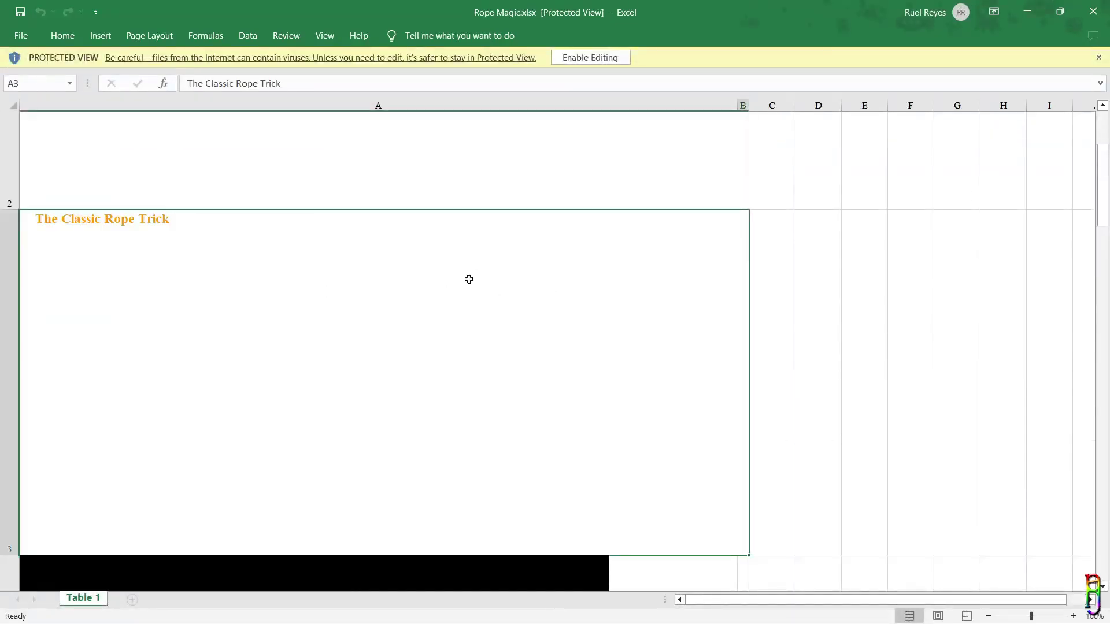
pyautogui.scroll(3, 468, 277)
pyautogui.click(372, 226)
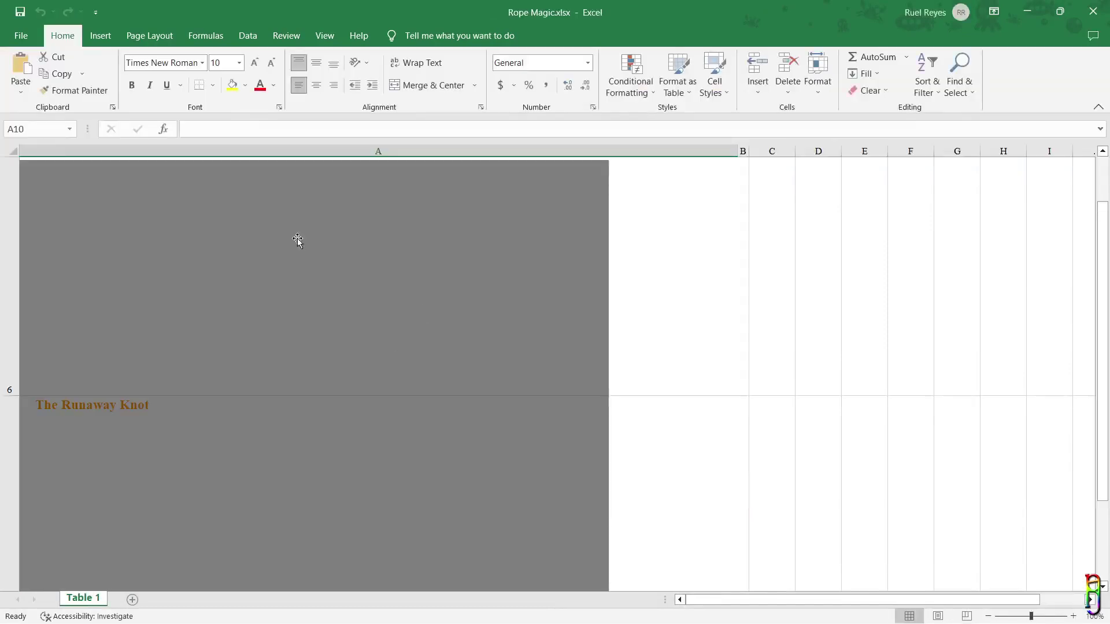
pyautogui.click(297, 240)
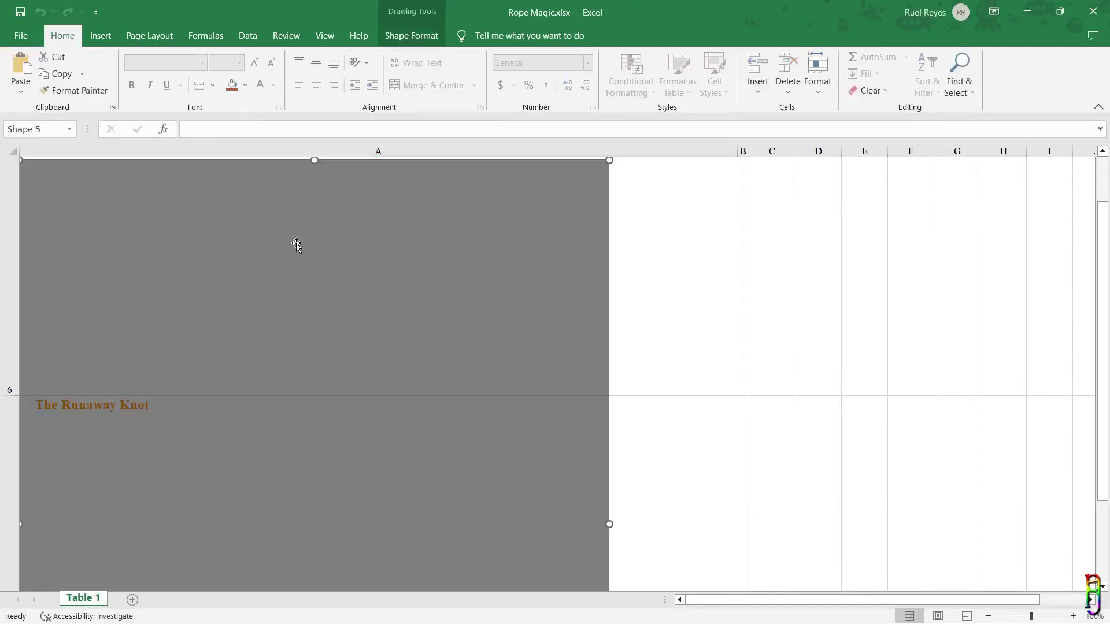
pyautogui.click(737, 296)
pyautogui.click(218, 503)
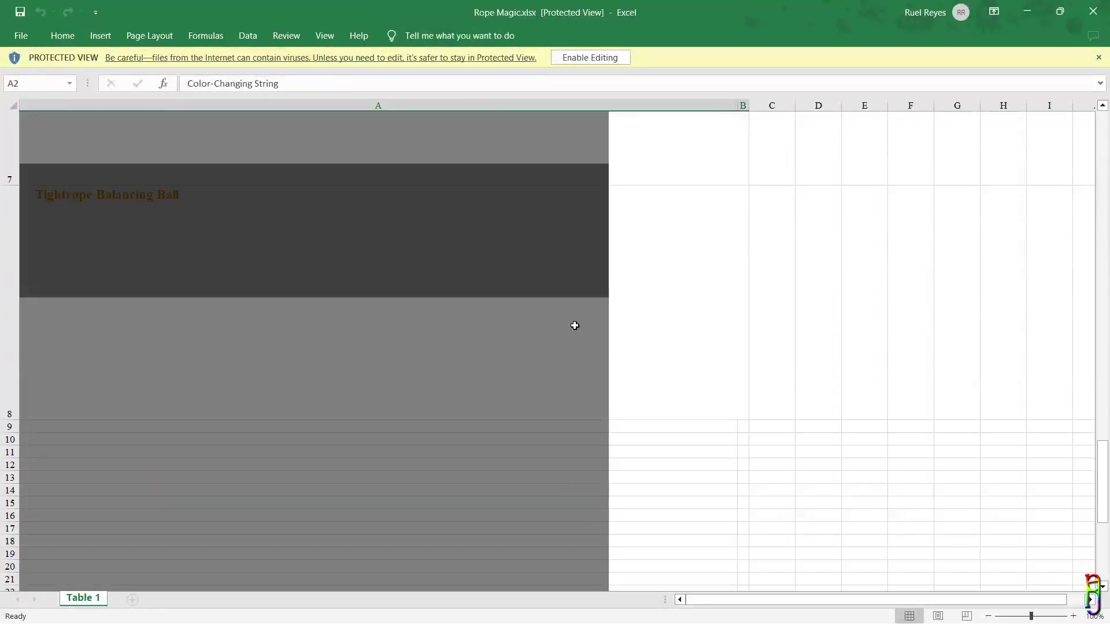
pyautogui.scroll(-1, 575, 326)
pyautogui.click(586, 365)
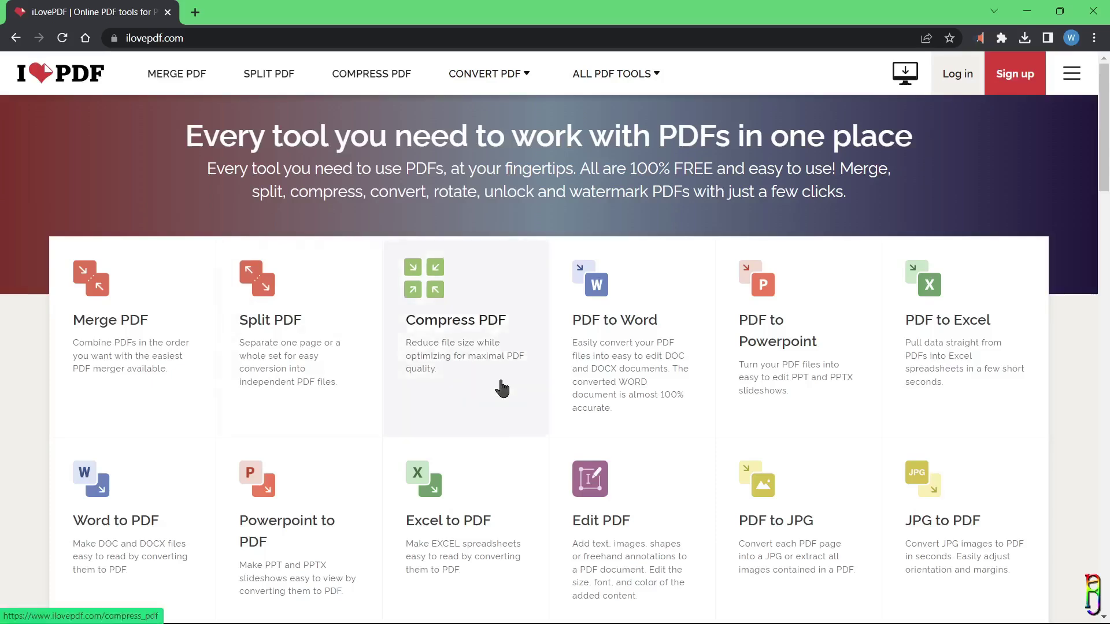
pyautogui.scroll(-3, 498, 317)
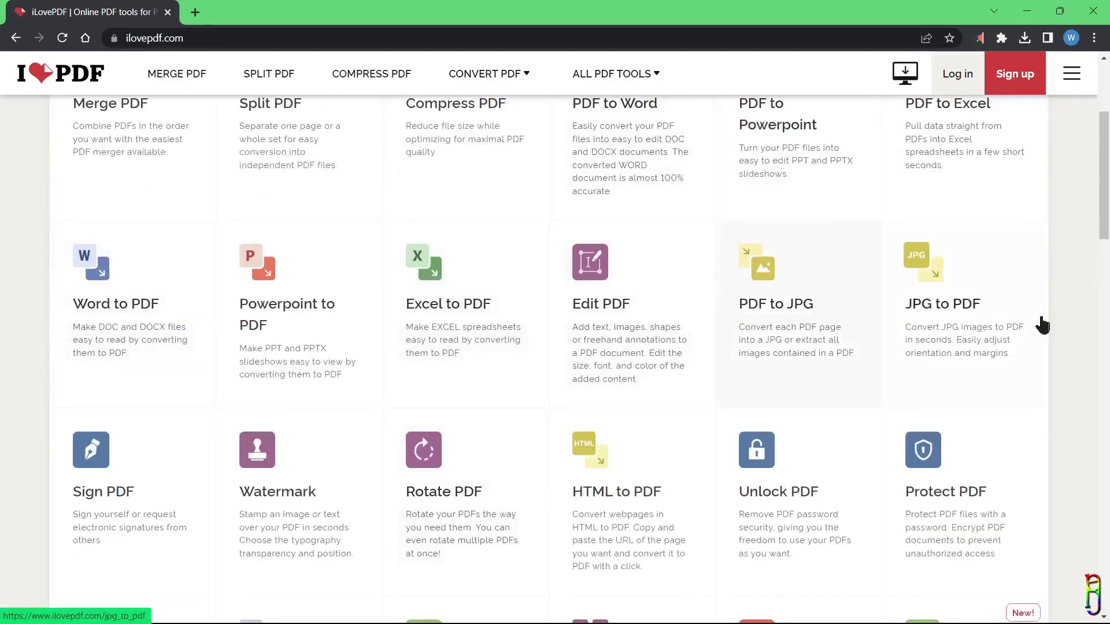
# - Convert the Rope Magic PDF pages to JPG images at High quality
pyautogui.click(811, 272)
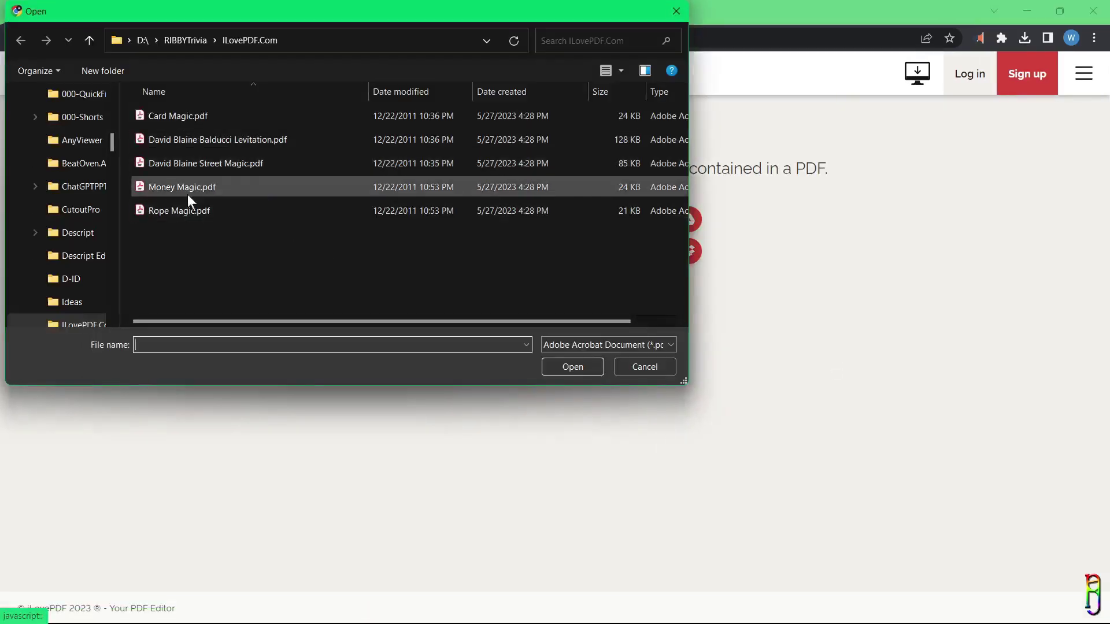
pyautogui.doubleClick(188, 187)
pyautogui.click(1023, 398)
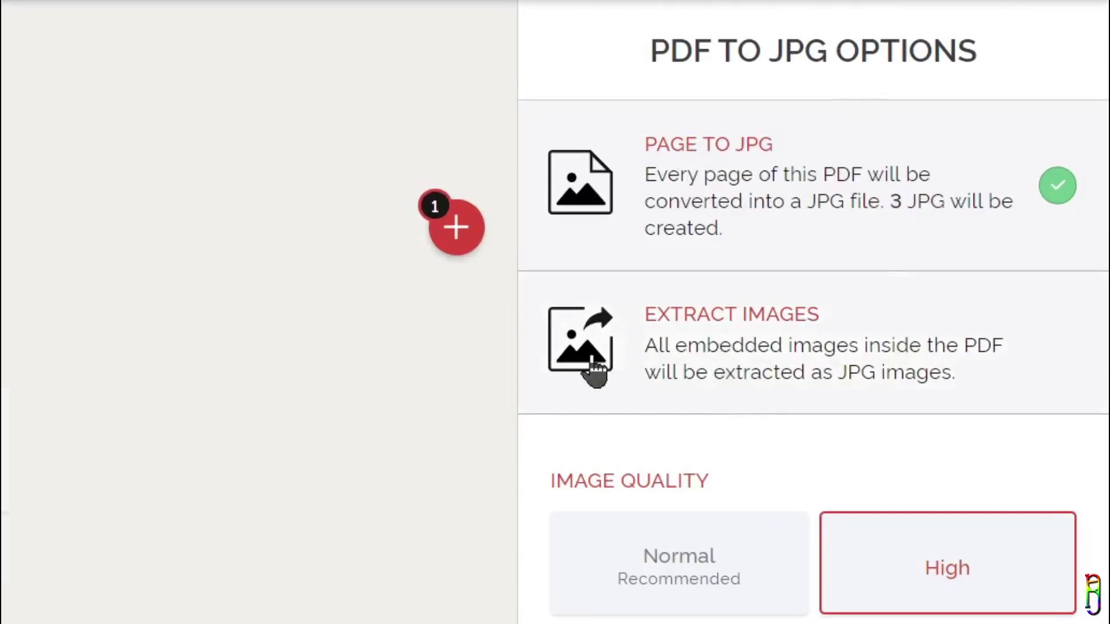
pyautogui.click(819, 354)
pyautogui.click(848, 199)
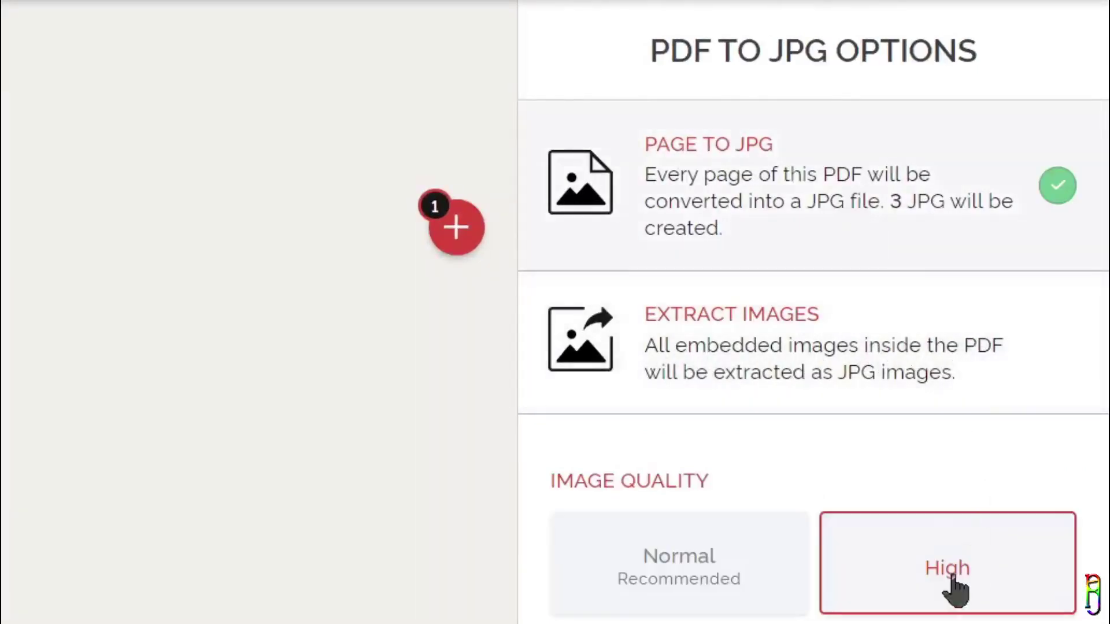
pyautogui.click(752, 571)
pyautogui.click(951, 564)
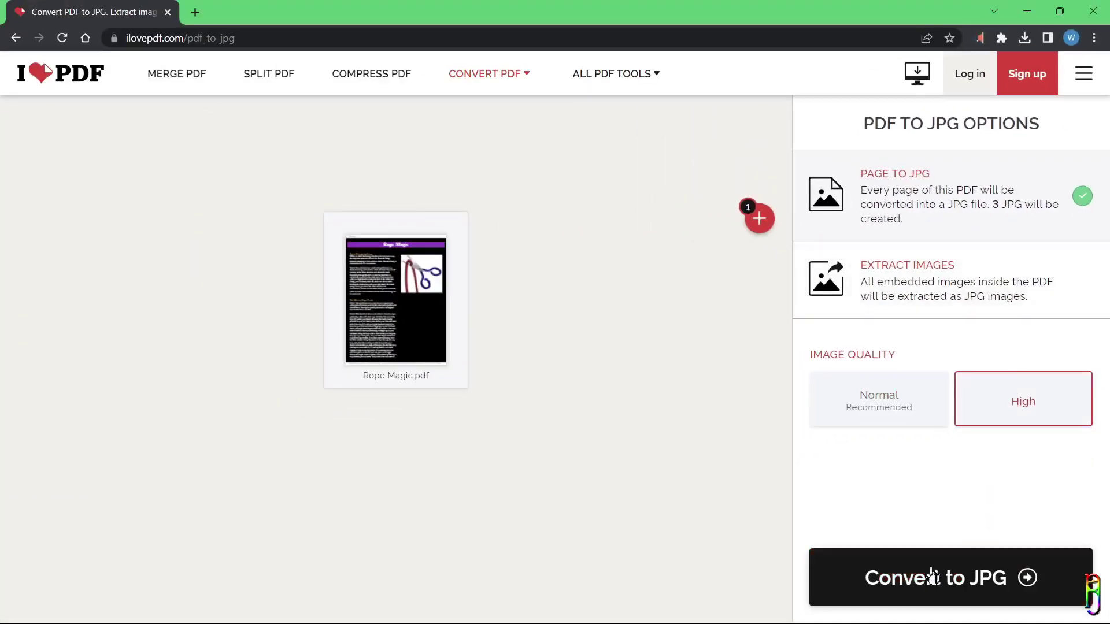
pyautogui.click(931, 578)
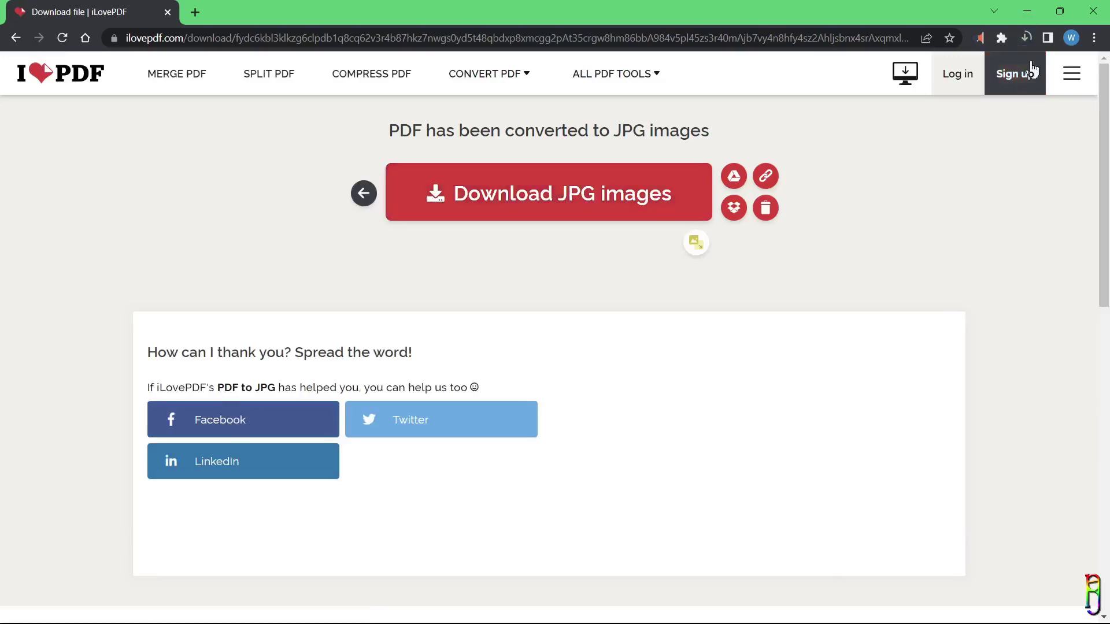
# - Open the downloaded ilovepdf_pages-to-jpg.zip and view each of the three page images
pyautogui.click(1025, 37)
pyautogui.click(995, 74)
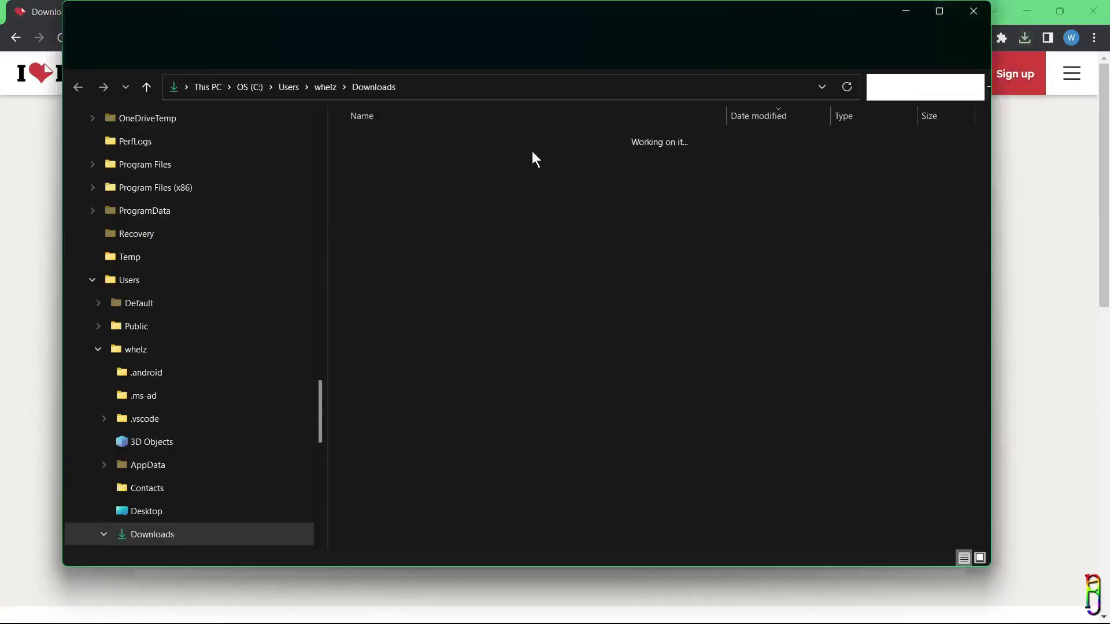
pyautogui.doubleClick(388, 158)
pyautogui.click(790, 204)
pyautogui.doubleClick(791, 204)
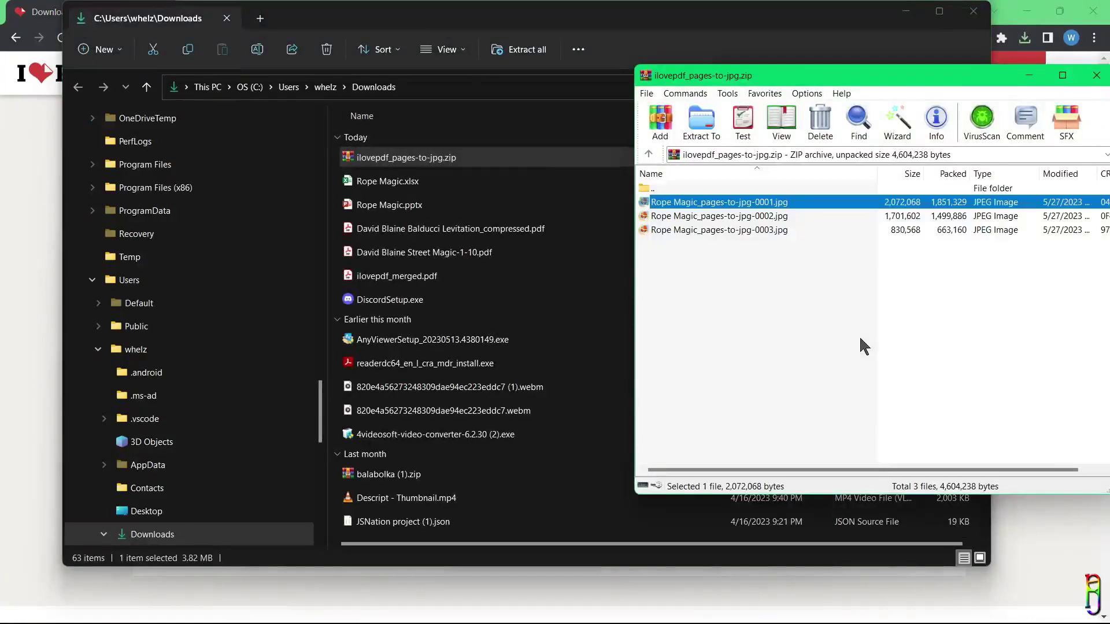
pyautogui.click(965, 17)
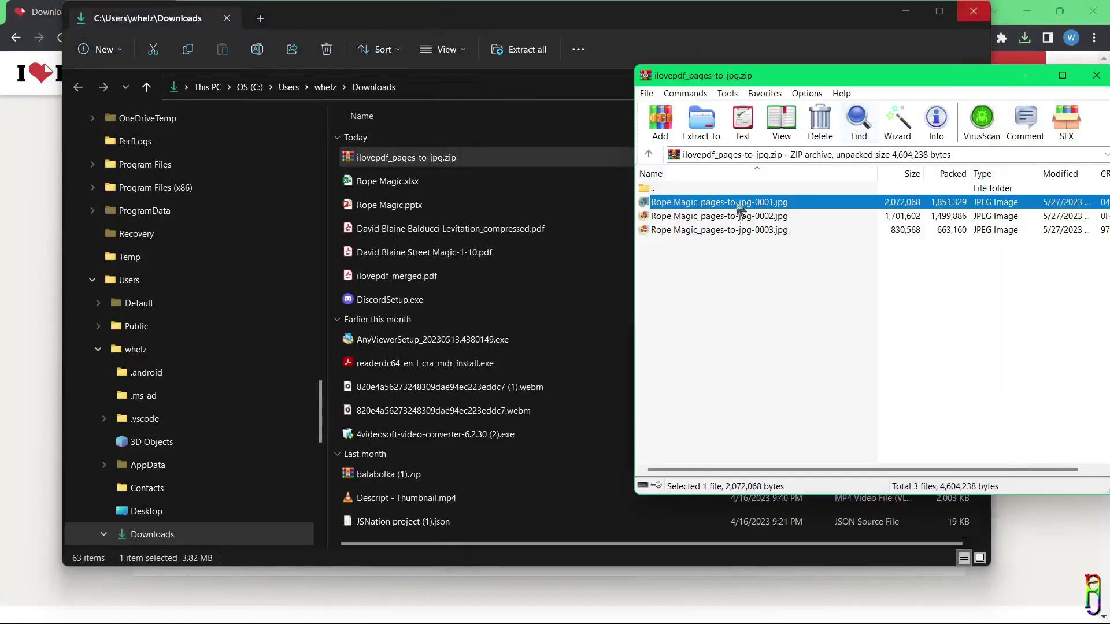
pyautogui.doubleClick(775, 215)
pyautogui.click(966, 17)
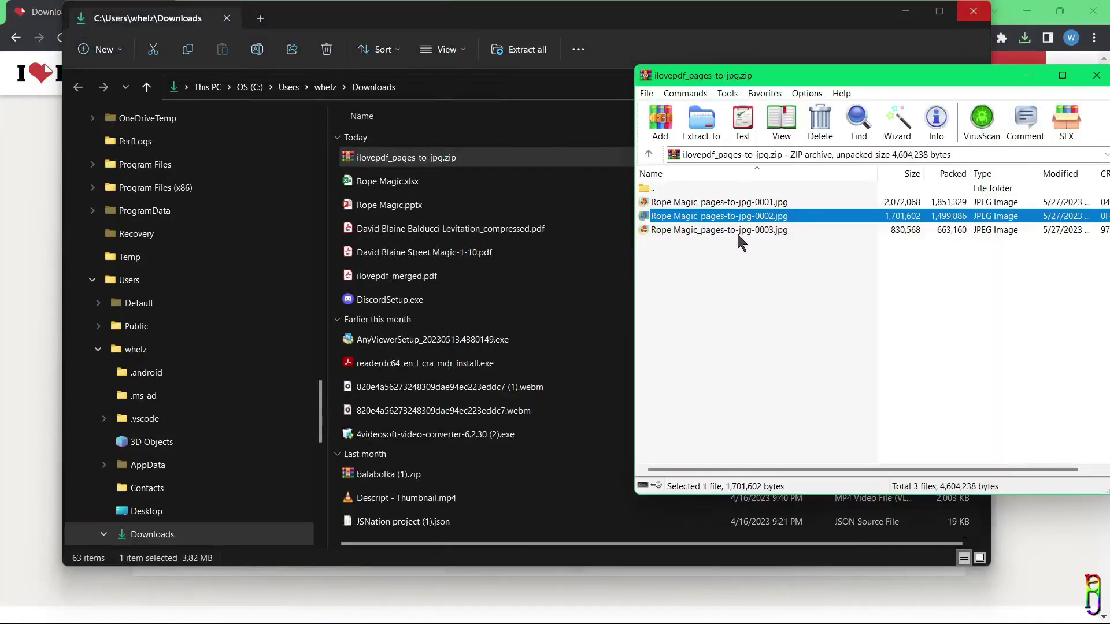
pyautogui.doubleClick(775, 229)
pyautogui.click(931, 18)
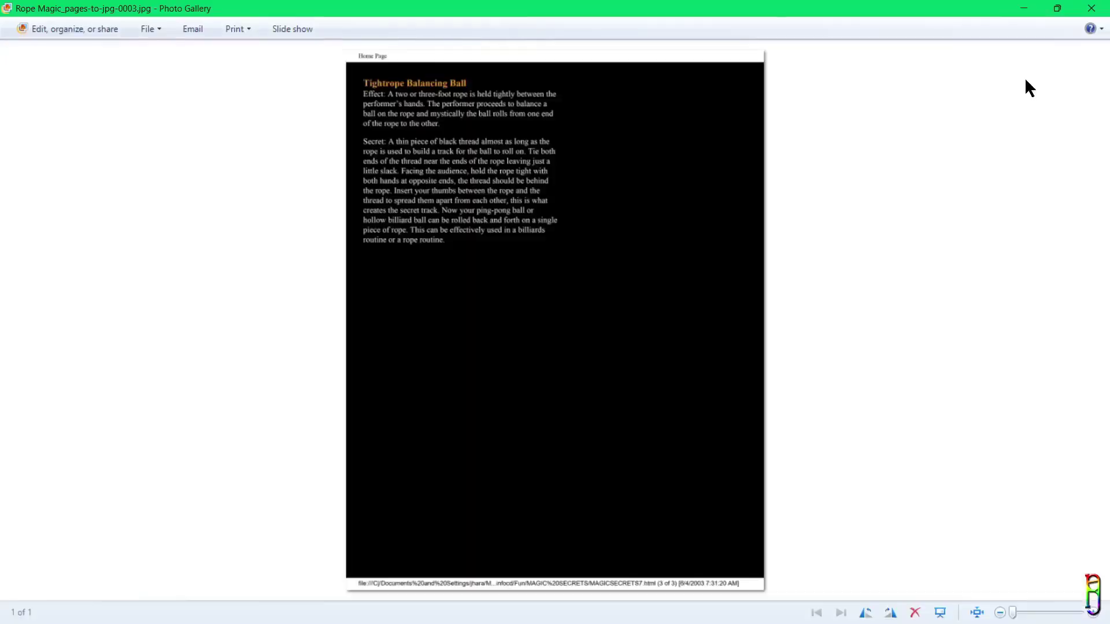
pyautogui.click(1079, 8)
# - Back in iLovePDF, start Edit PDF with its file picker open
pyautogui.click(979, 14)
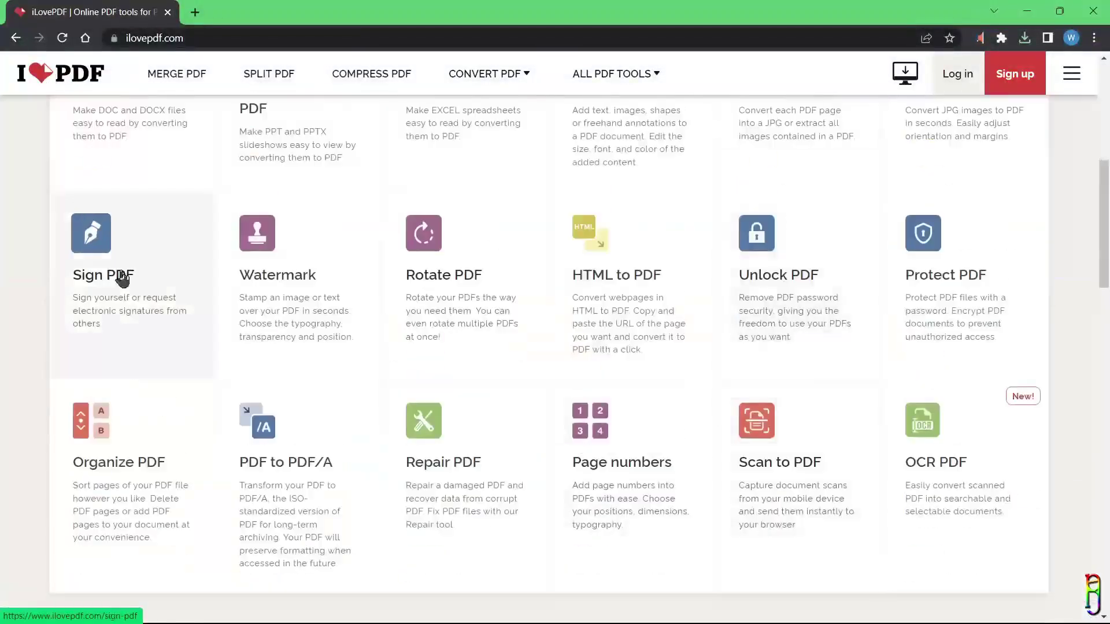
pyautogui.scroll(3, 607, 358)
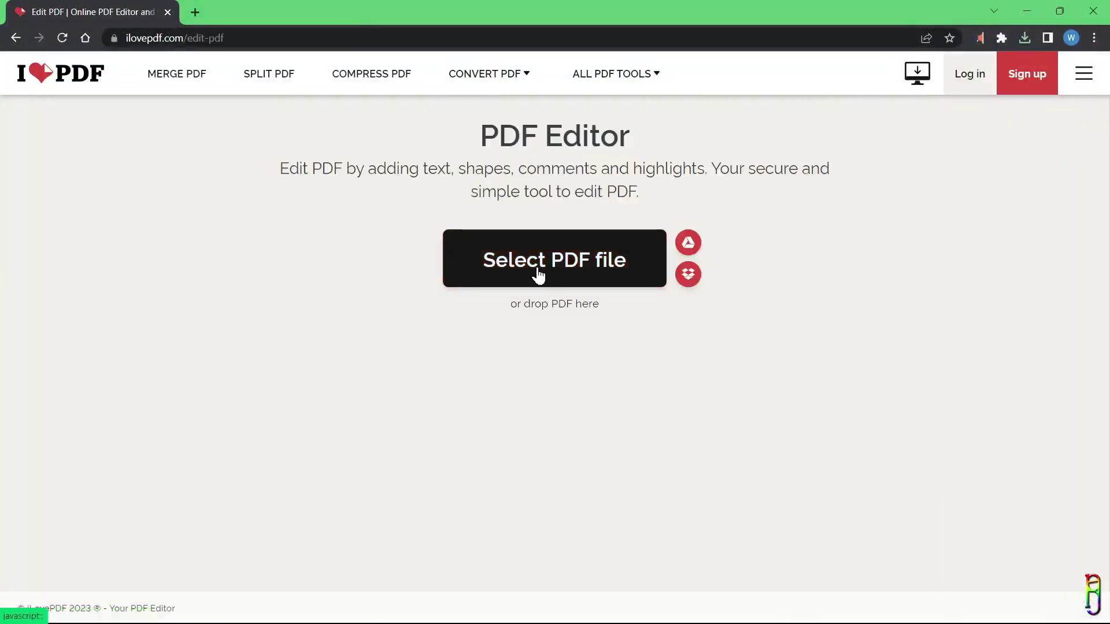
pyautogui.click(536, 271)
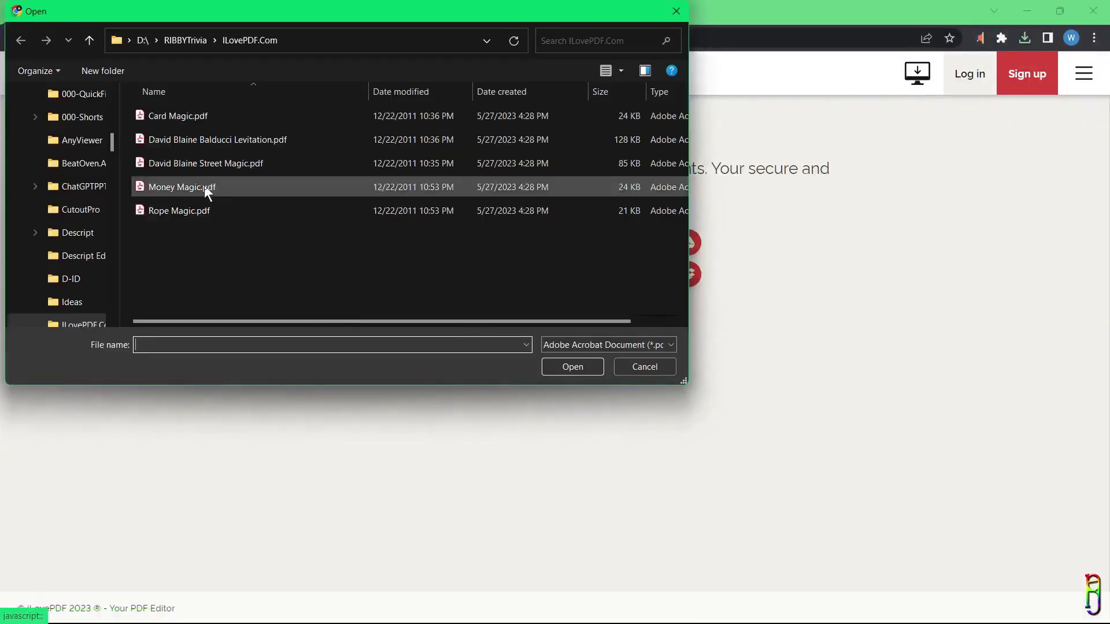
# - Open Money Magic.pdf for editing, add a 'TEATSS' text box on page 1, then delete it
pyautogui.doubleClick(207, 188)
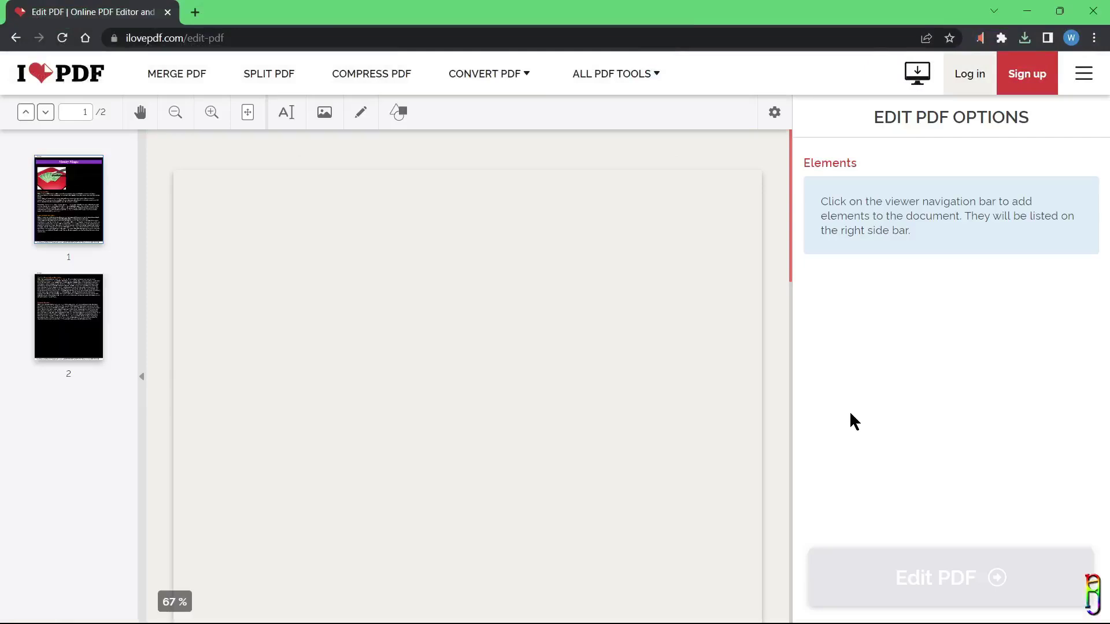
pyautogui.click(292, 116)
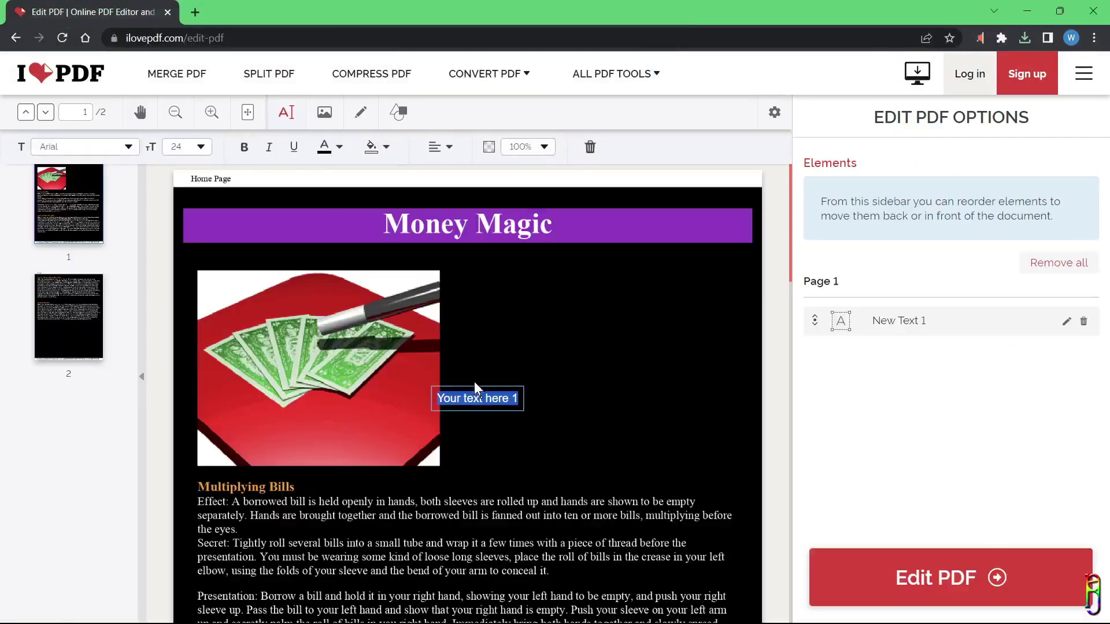
pyautogui.write('TEATSS')
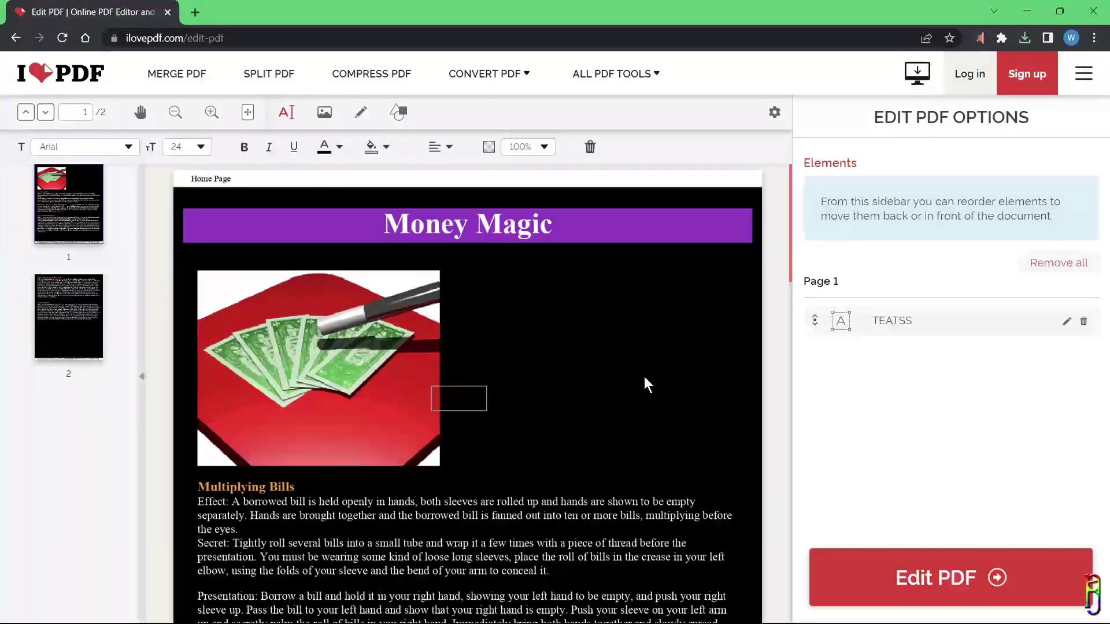
pyautogui.click(330, 147)
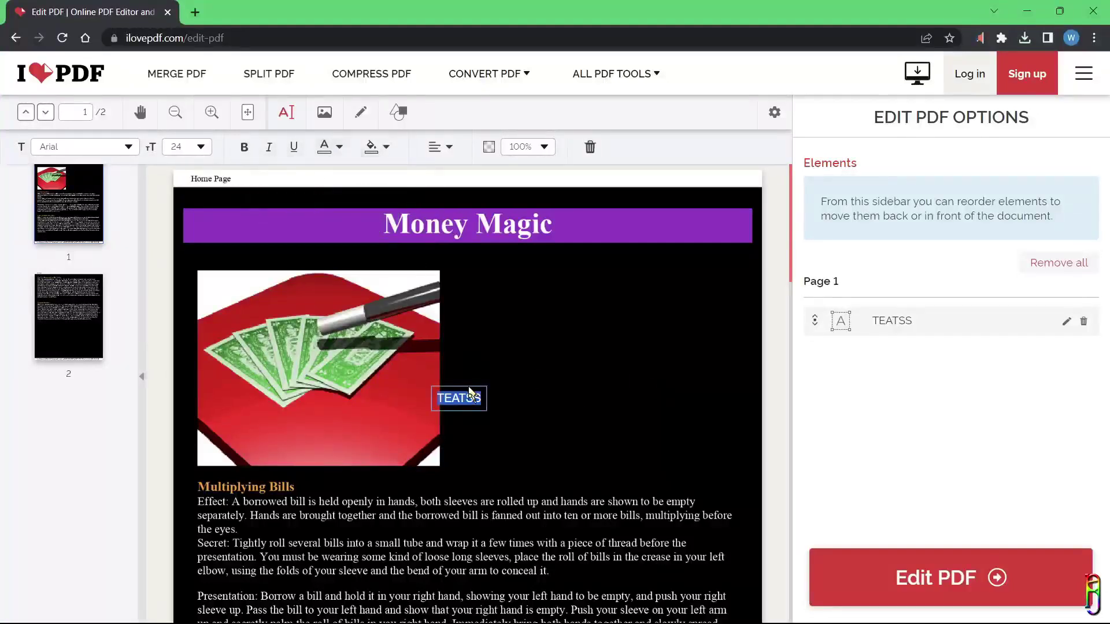
pyautogui.click(490, 409)
pyautogui.moveTo(490, 409); pyautogui.dragTo(628, 376)
pyautogui.press('Delete')
# - Draw a freehand scribble over the bills, then delete it
pyautogui.scroll(-1, 397, 149)
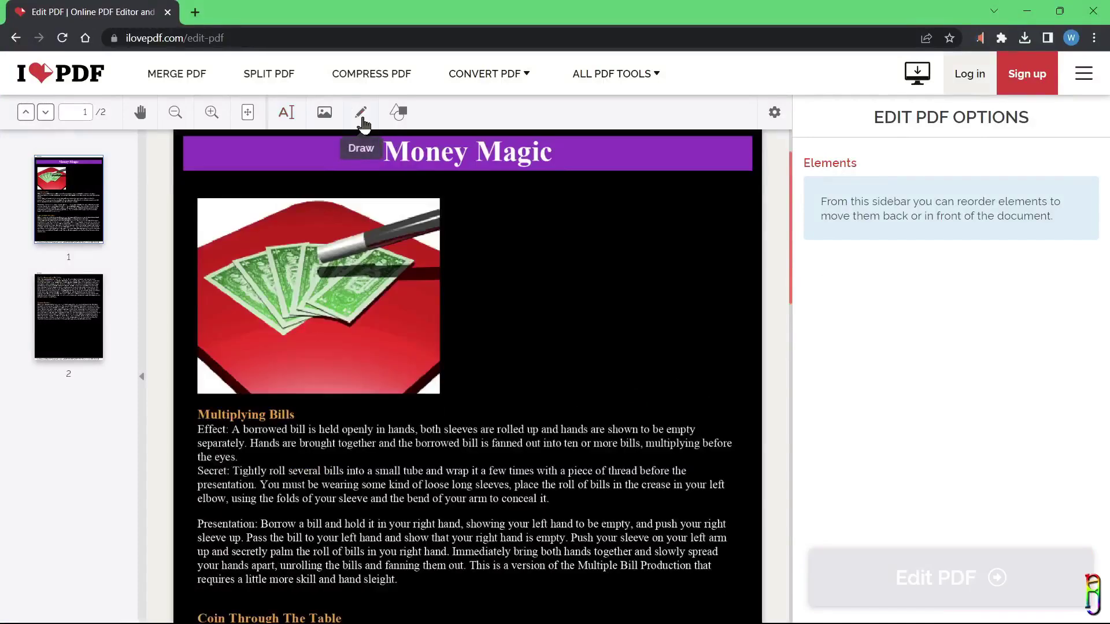
pyautogui.click(361, 114)
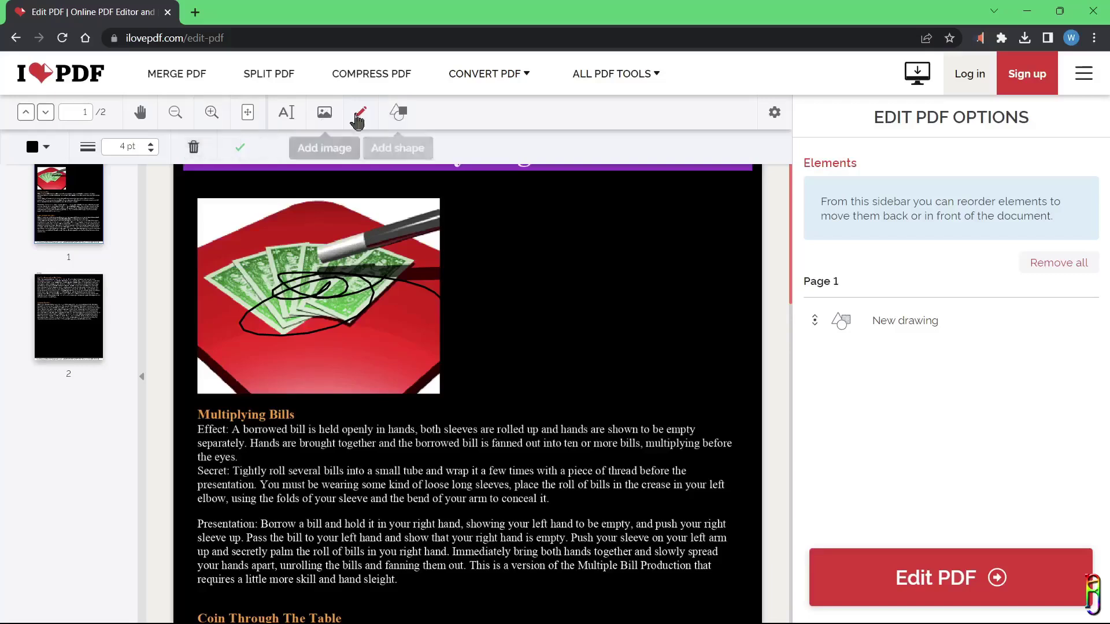
pyautogui.click(395, 114)
pyautogui.click(373, 287)
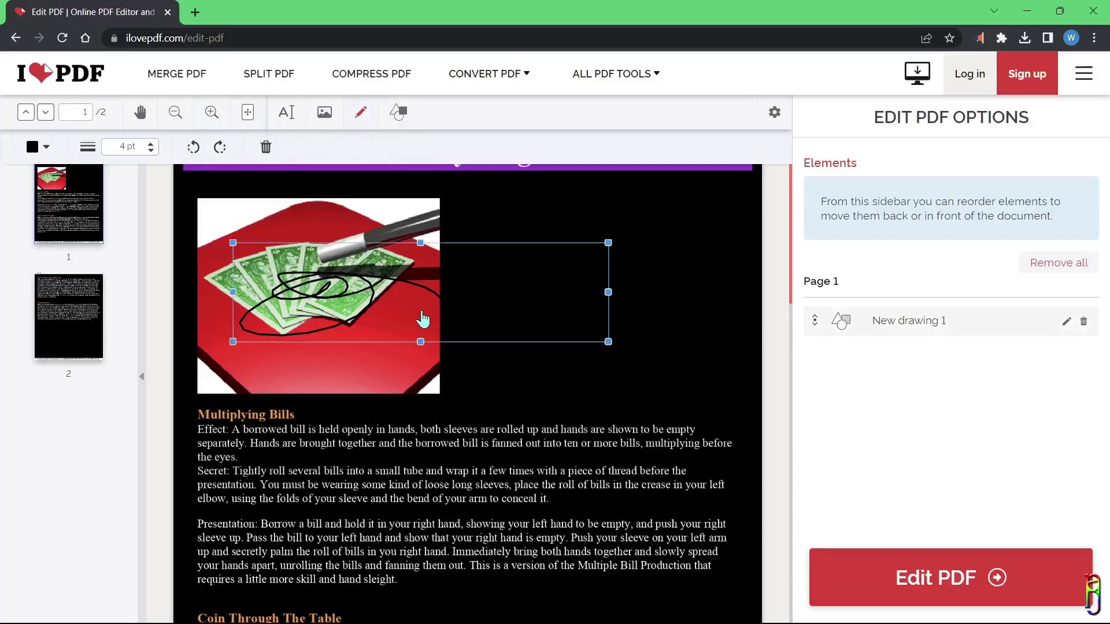
pyautogui.press('Delete')
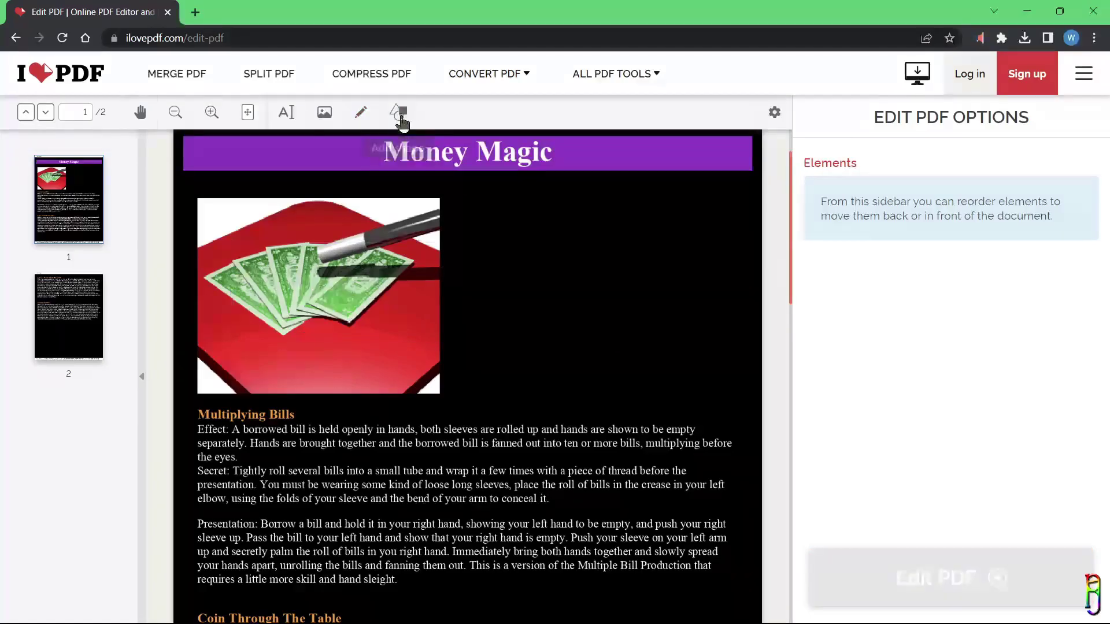
# - Place a sad-face symbol from Shapes > Symbols beside the picture and apply the edits
pyautogui.click(399, 116)
pyautogui.click(412, 161)
pyautogui.scroll(1, 425, 323)
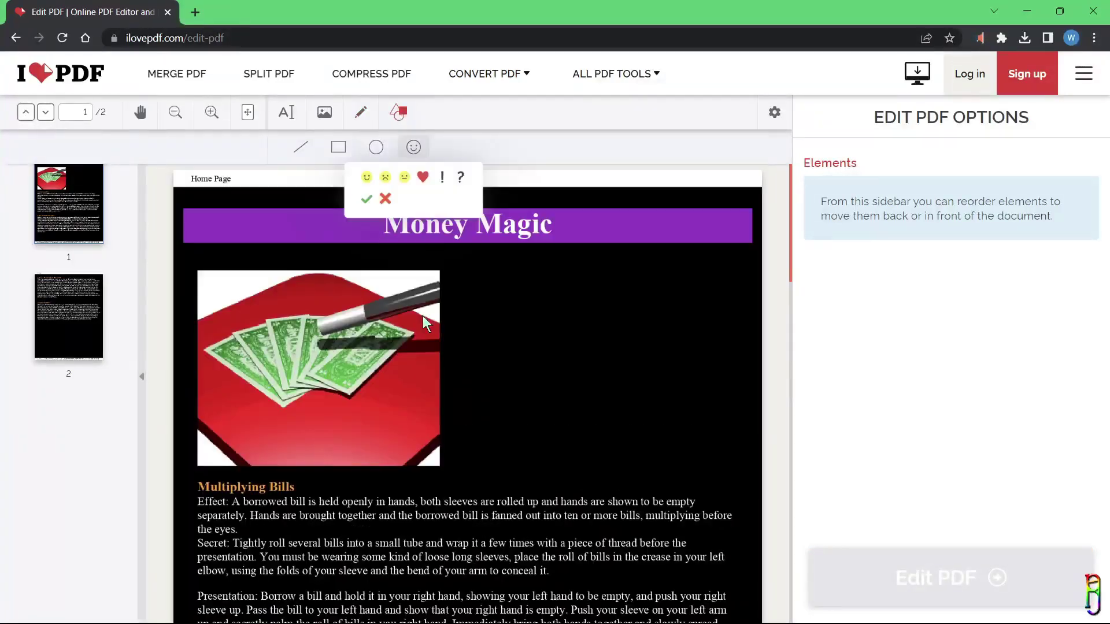
pyautogui.click(384, 184)
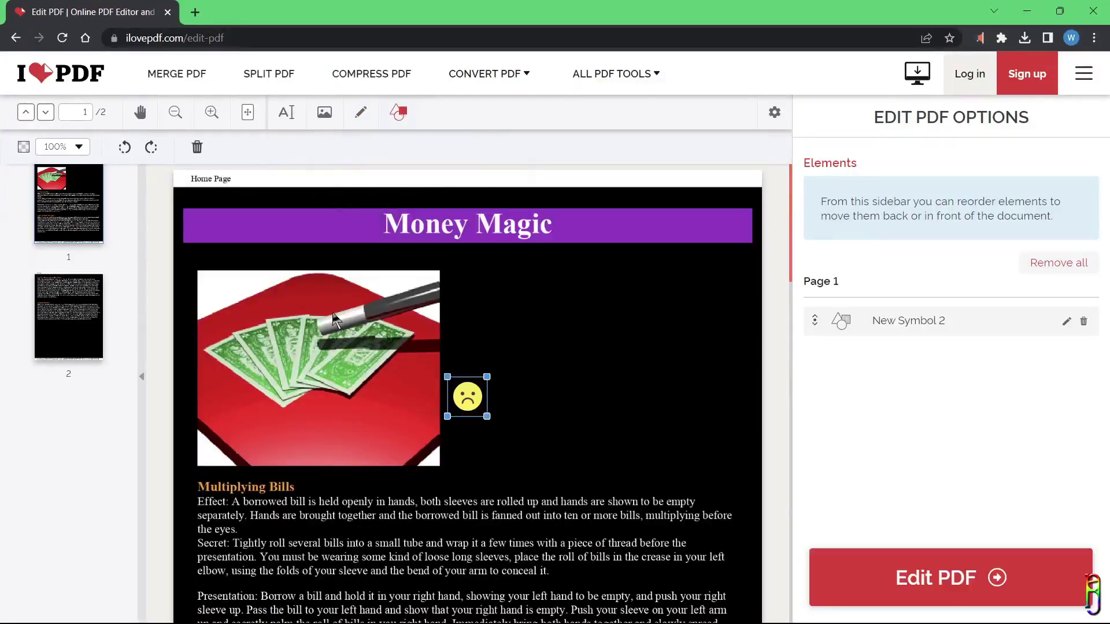
pyautogui.click(951, 572)
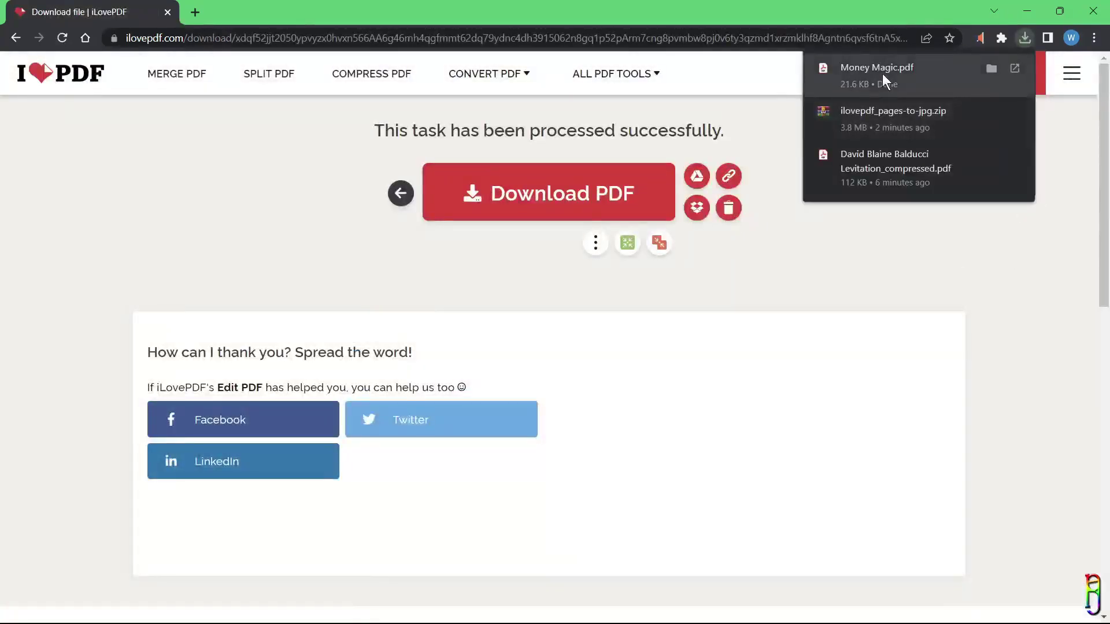
# - Open the downloaded Money Magic.pdf to check the sad face, then close its tab
pyautogui.click(882, 74)
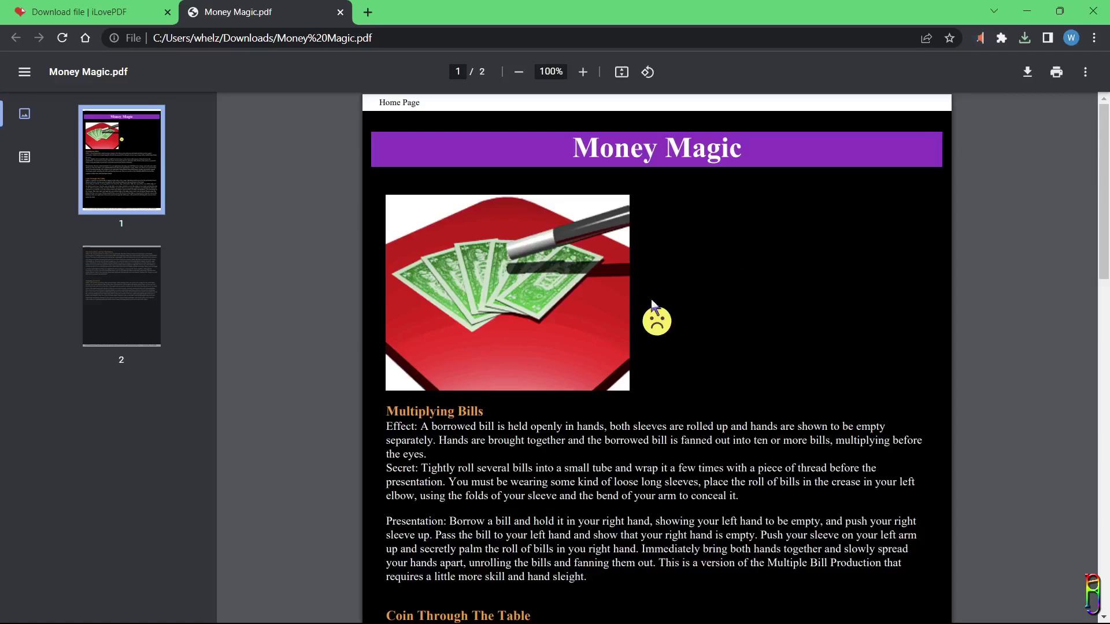
pyautogui.click(340, 12)
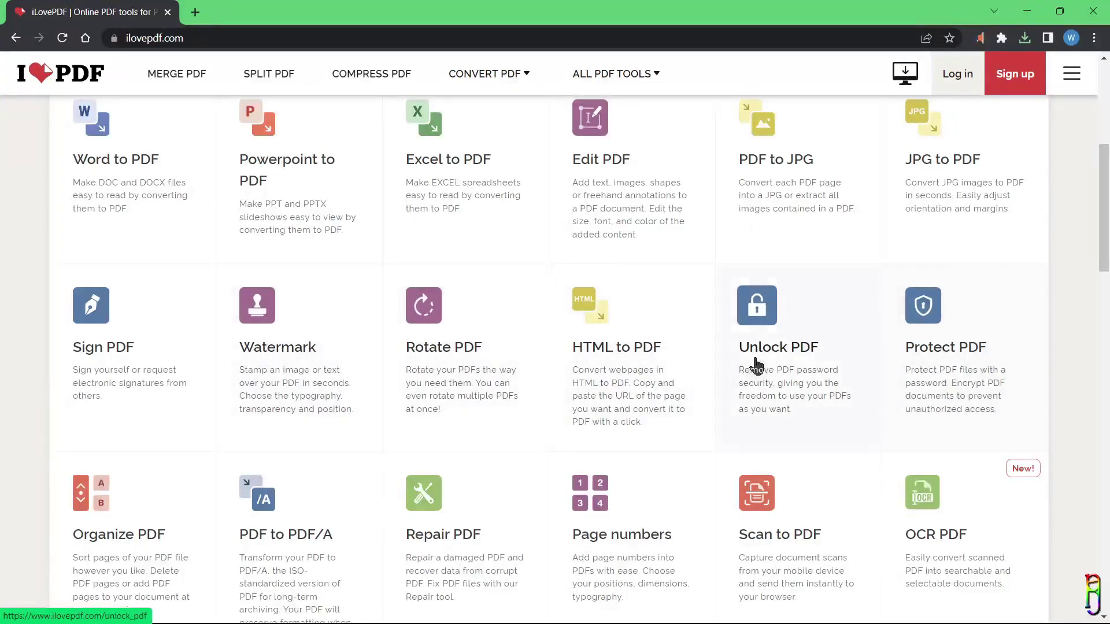
# - Open the Organize PDF tool and load David Blaine Street Magic.pdf
pyautogui.scroll(-3, 948, 371)
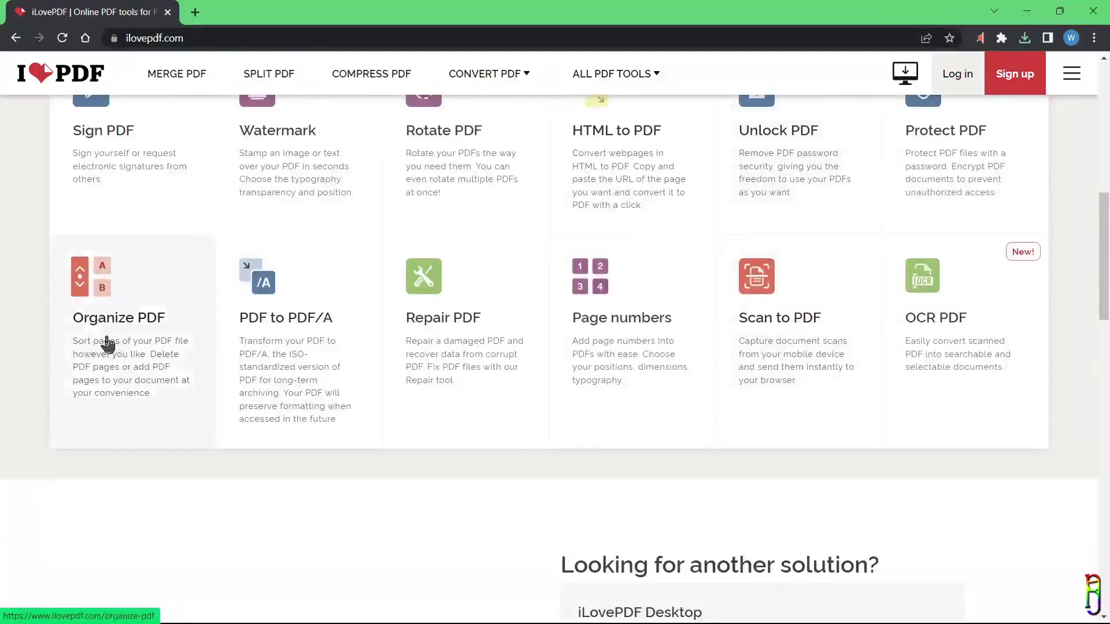
pyautogui.click(166, 298)
pyautogui.click(593, 273)
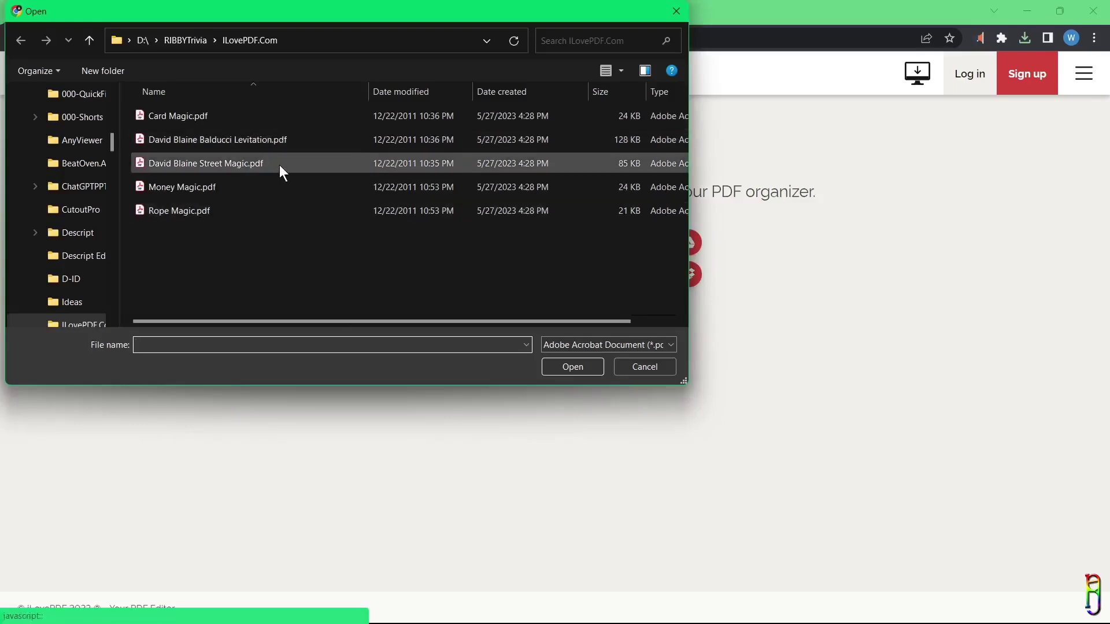
pyautogui.doubleClick(279, 164)
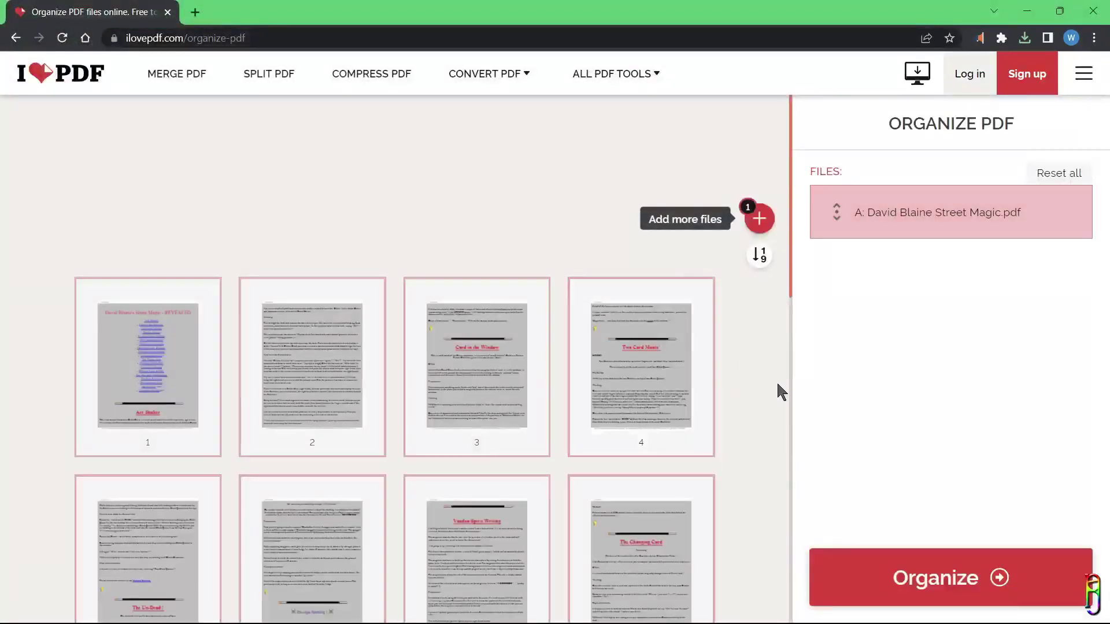
# - Reorder the page thumbnails so page 8 sits second, right after page 1
pyautogui.scroll(-3, 741, 405)
pyautogui.moveTo(629, 359); pyautogui.dragTo(570, 275)
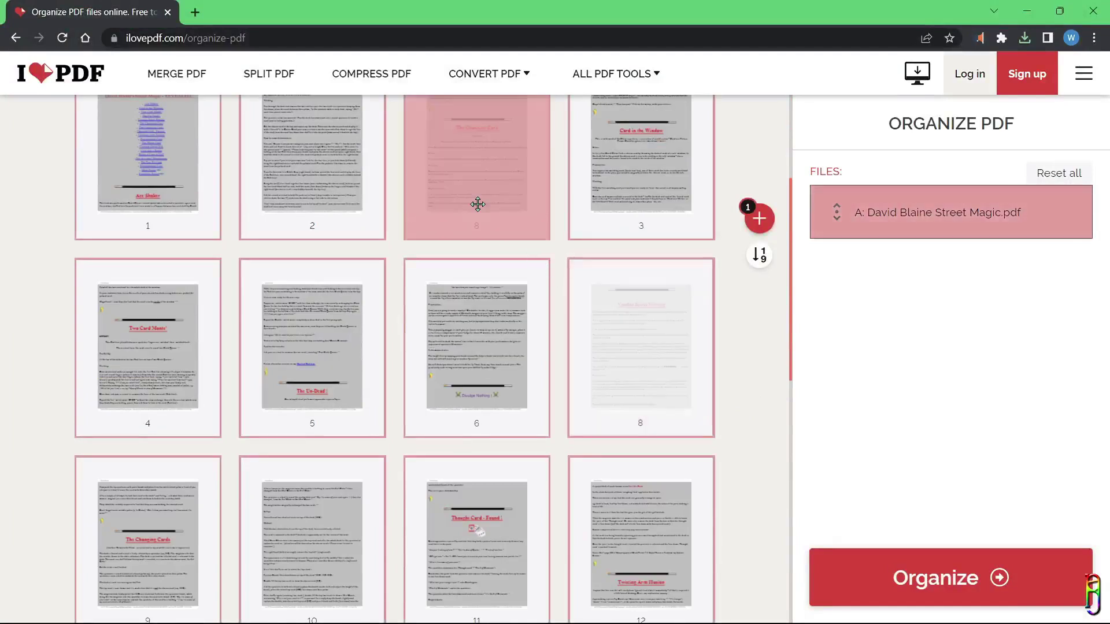
pyautogui.moveTo(478, 203); pyautogui.dragTo(244, 241)
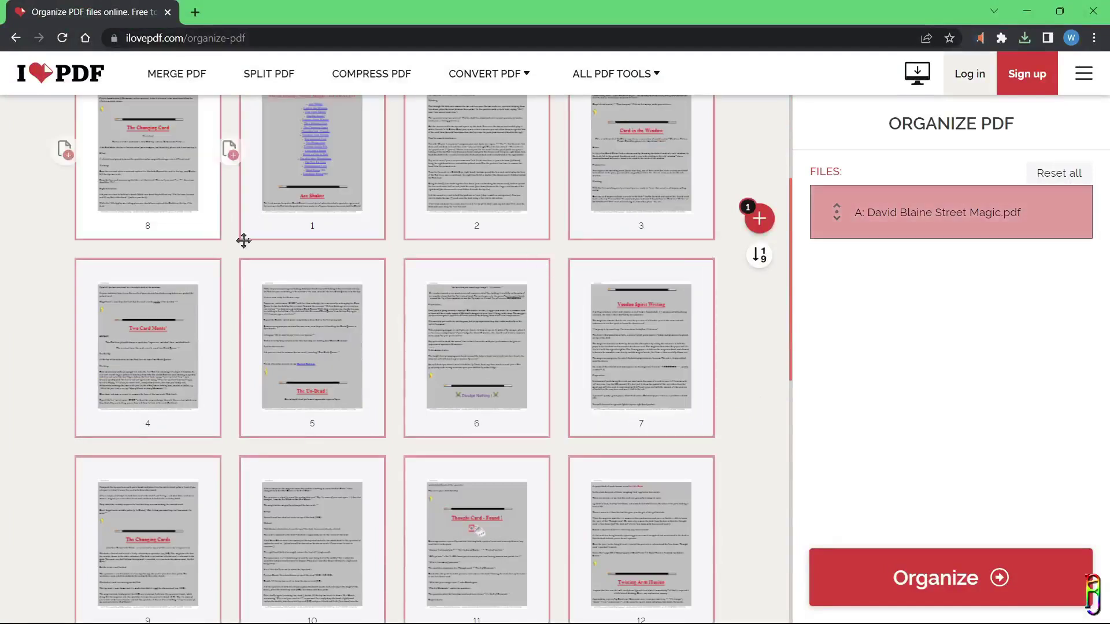
pyautogui.moveTo(324, 188); pyautogui.dragTo(480, 392)
pyautogui.moveTo(458, 325); pyautogui.dragTo(132, 162)
pyautogui.scroll(3, 683, 366)
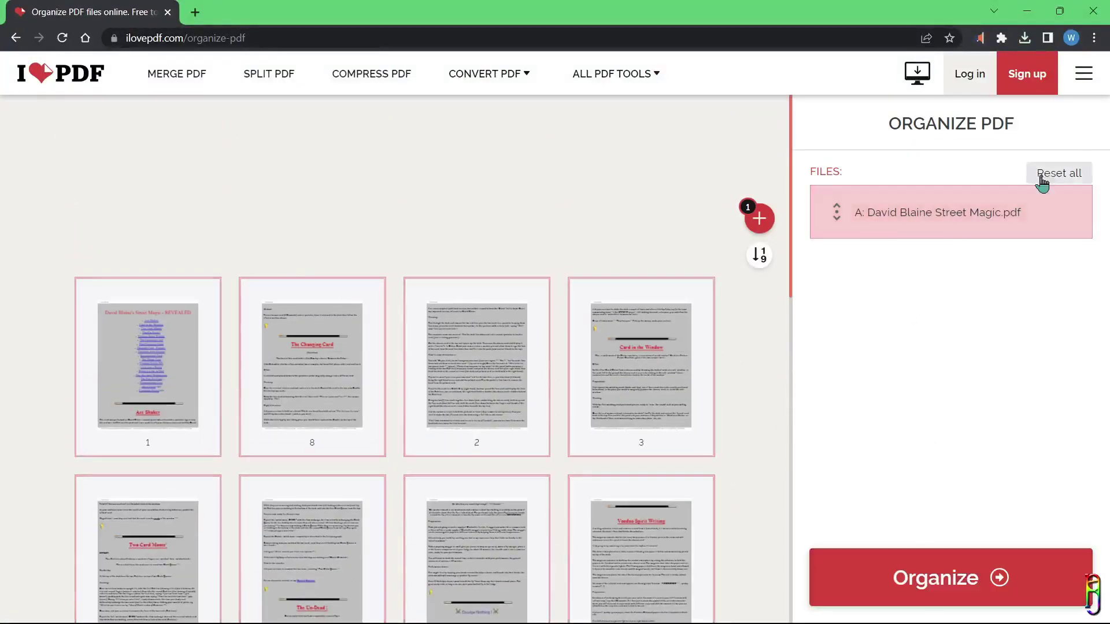
pyautogui.click(60, 107)
pyautogui.scroll(-8, 398, 389)
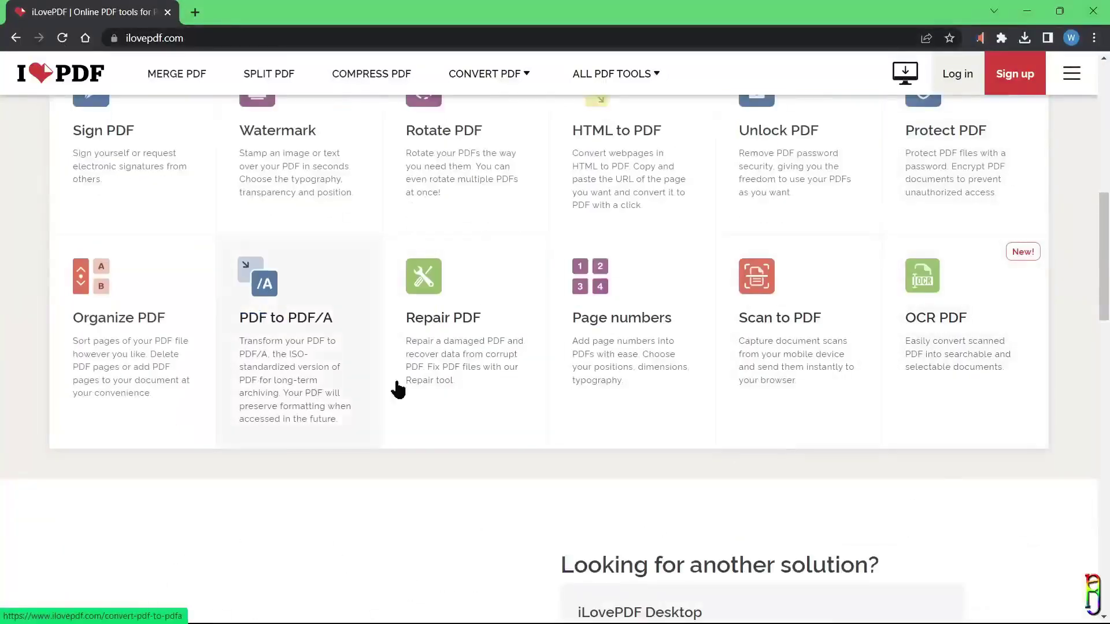
pyautogui.click(650, 297)
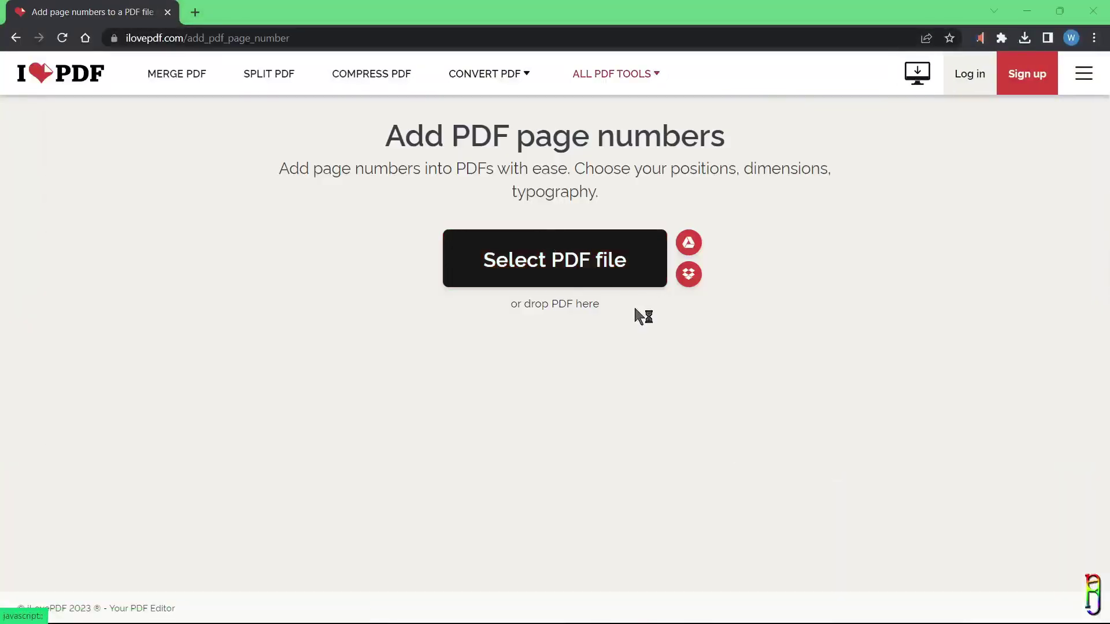
pyautogui.click(634, 305)
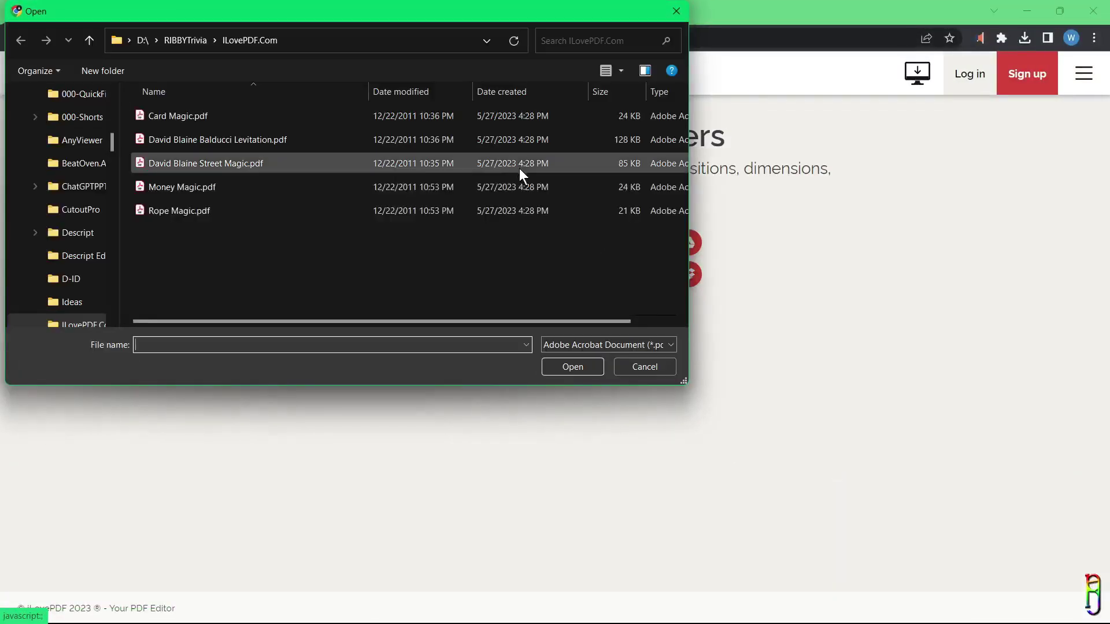
pyautogui.click(615, 367)
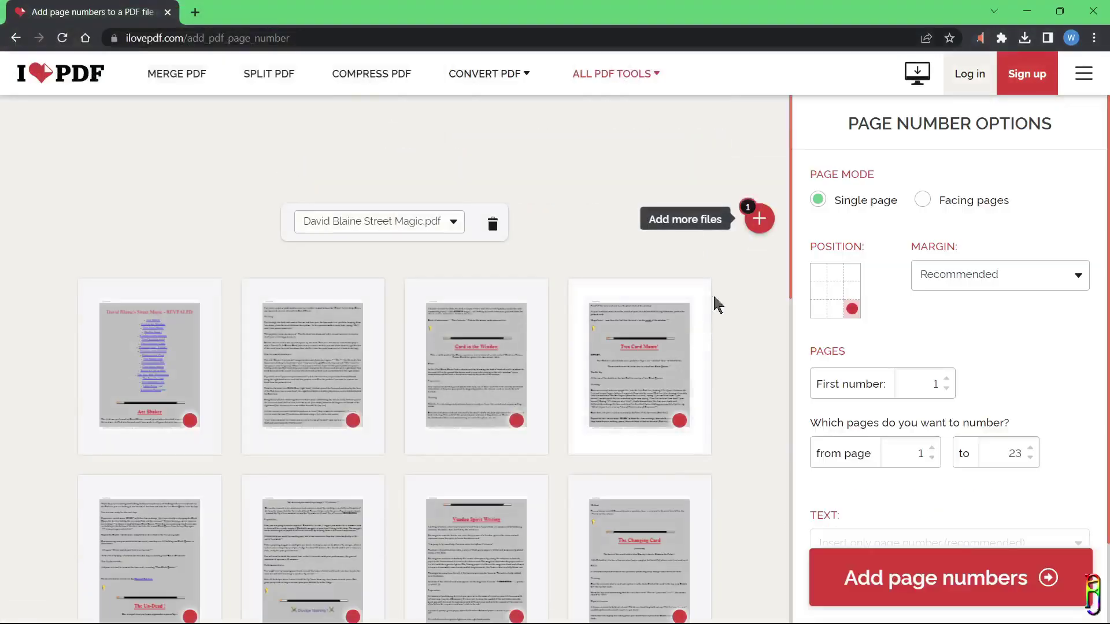
pyautogui.moveTo(762, 225)
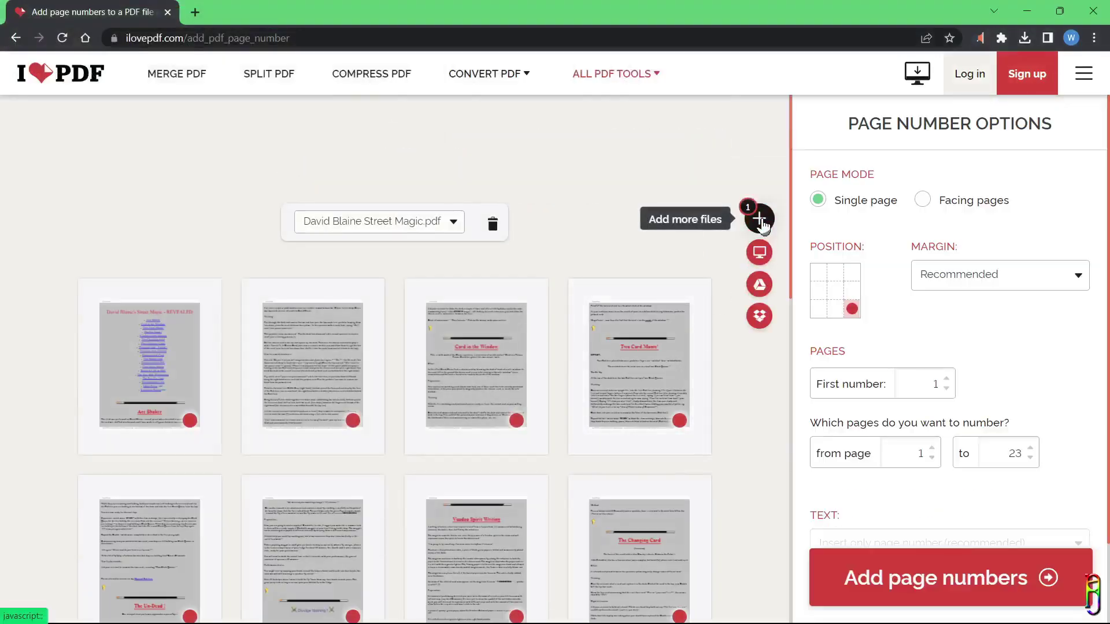
pyautogui.scroll(-3, 748, 373)
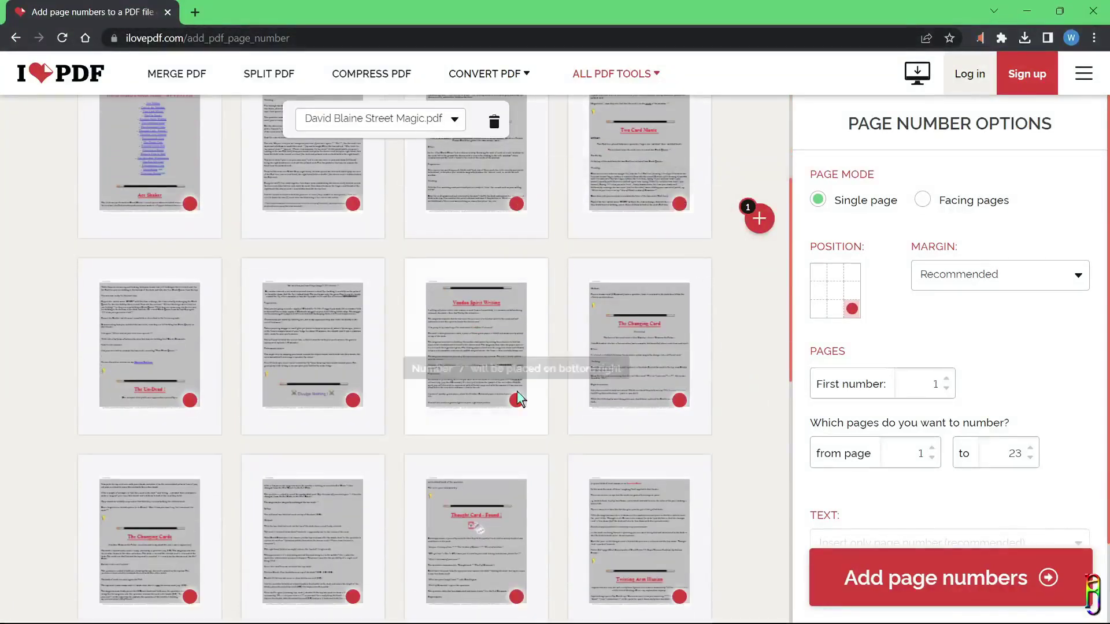
pyautogui.scroll(-1, 750, 440)
pyautogui.scroll(4, 750, 442)
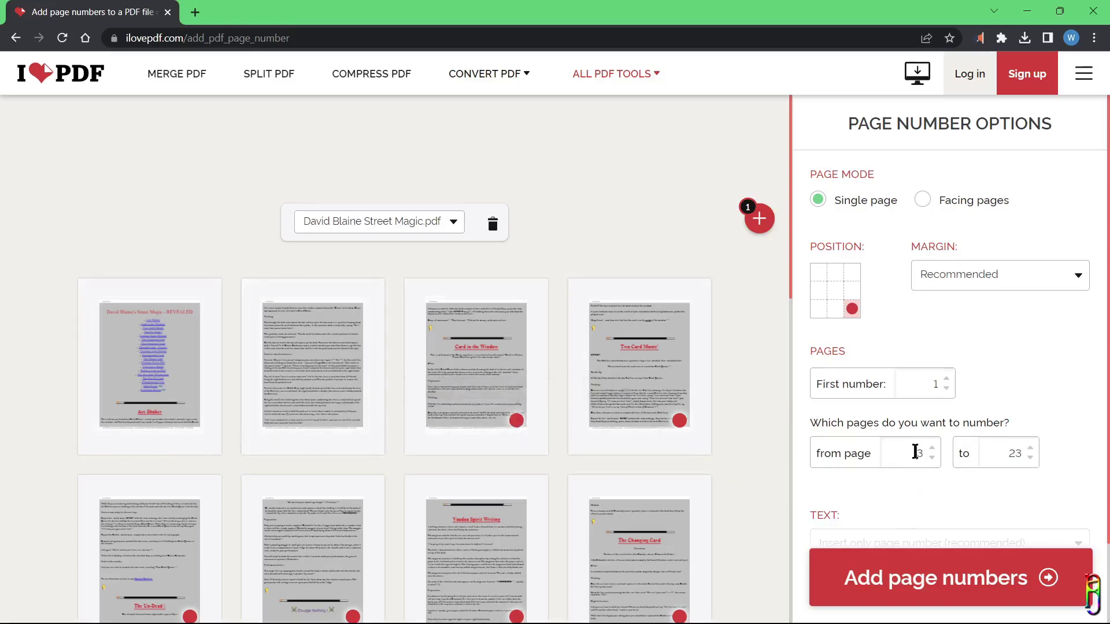
pyautogui.click(931, 384)
pyautogui.moveTo(521, 418)
pyautogui.click(46, 84)
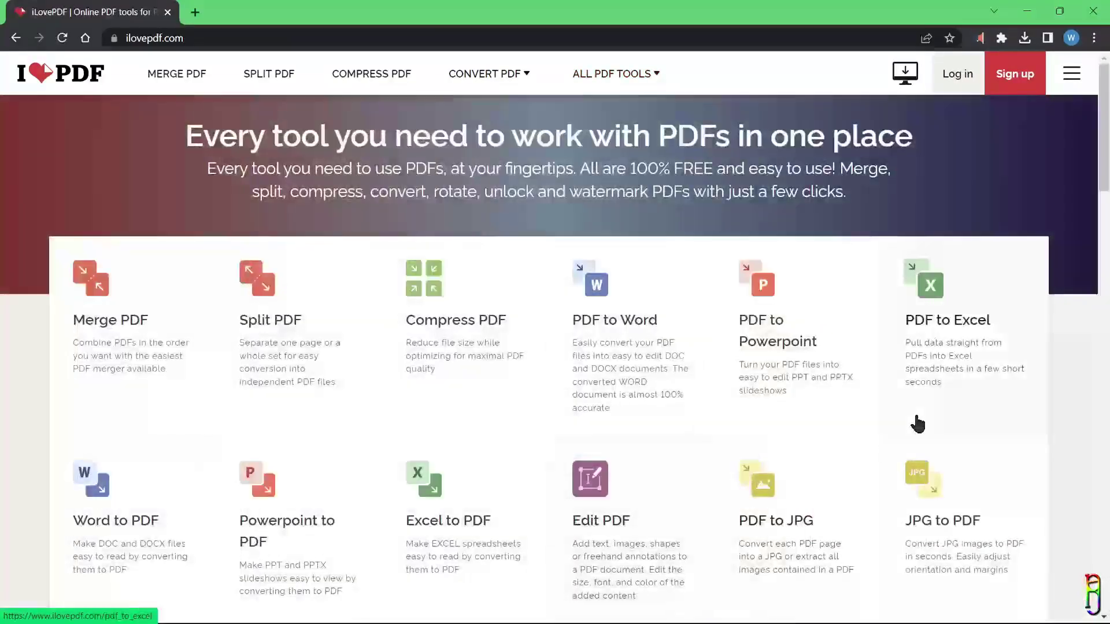
# - Scan scan-1.jpg with the phone app in Scan to PDF and save it as a Portrait A4 PDF
pyautogui.scroll(-10, 918, 423)
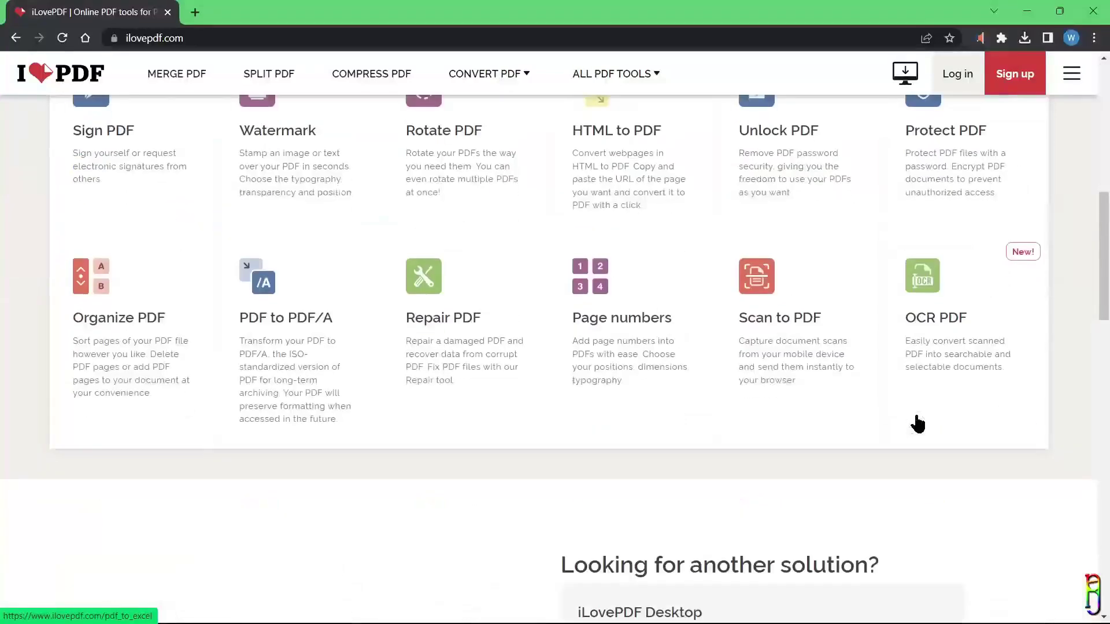
pyautogui.click(815, 292)
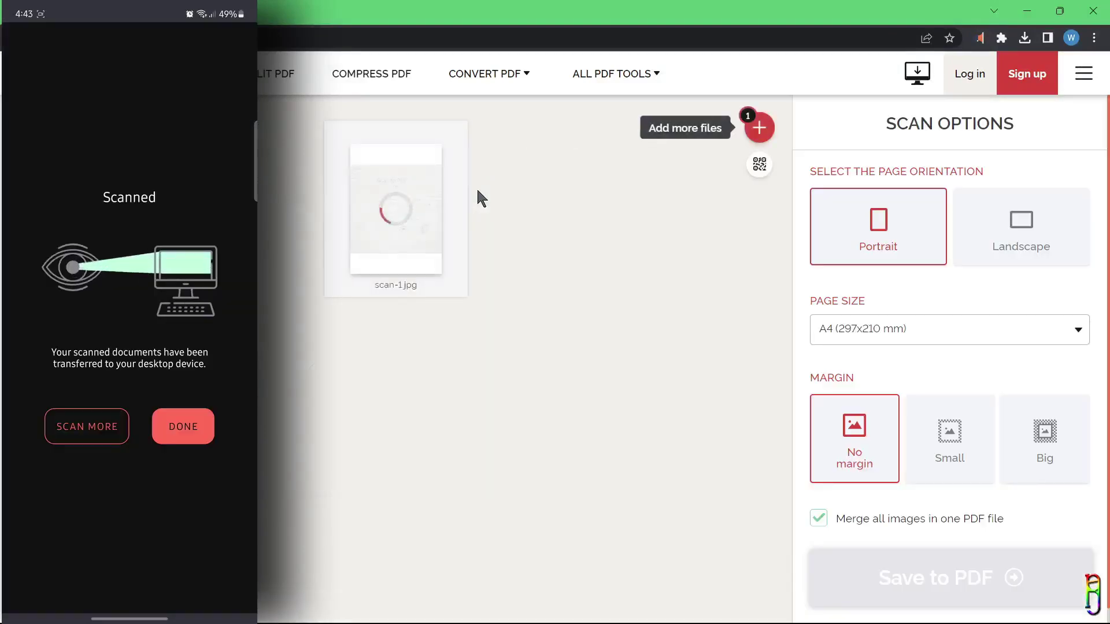
pyautogui.moveTo(414, 250)
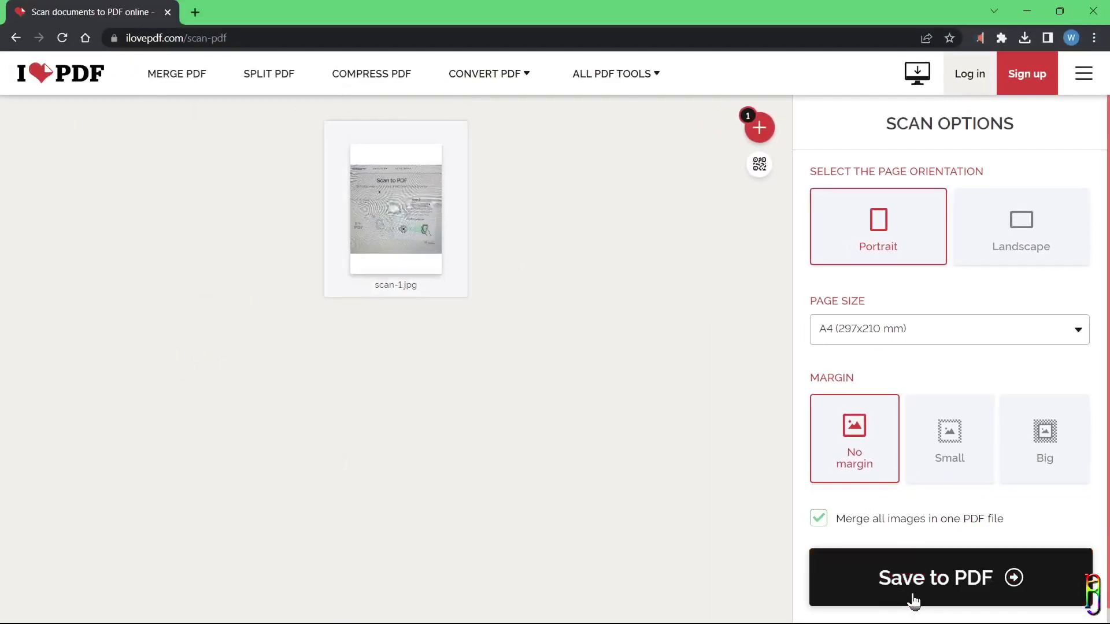
pyautogui.click(912, 602)
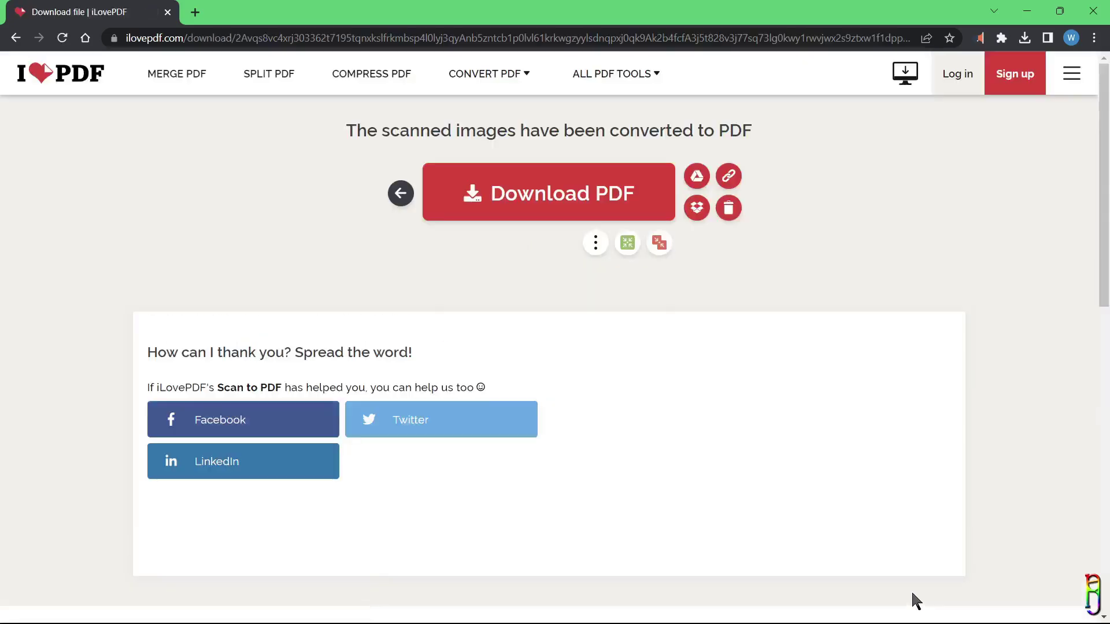
# - Download scan-1.pdf, scroll through it in Acrobat Reader, then close it
pyautogui.click(980, 68)
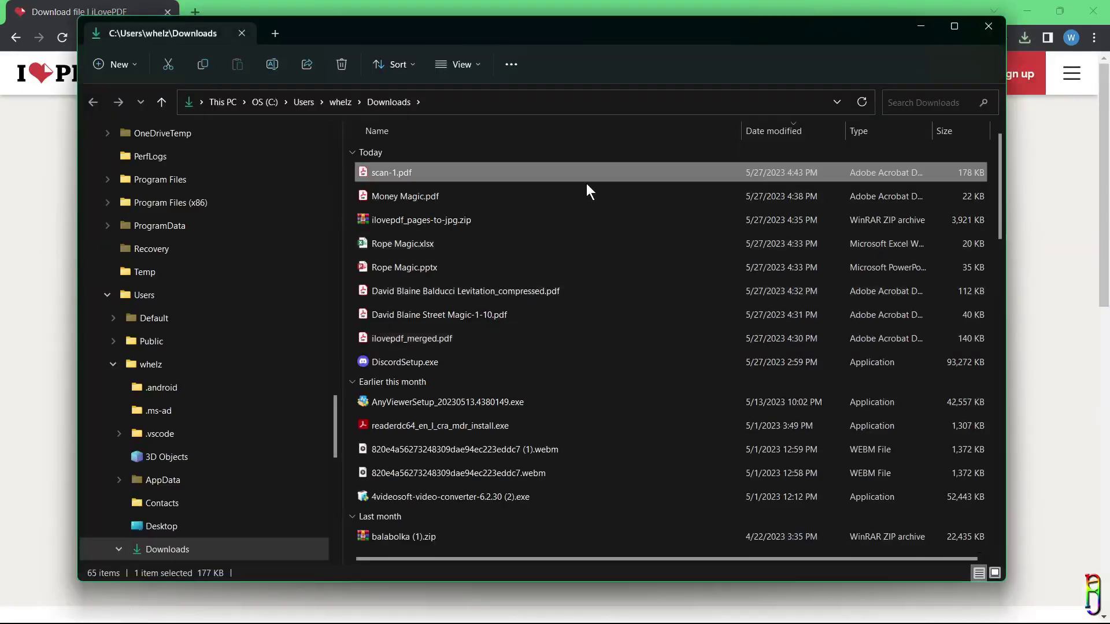
pyautogui.doubleClick(586, 179)
pyautogui.scroll(-5, 653, 358)
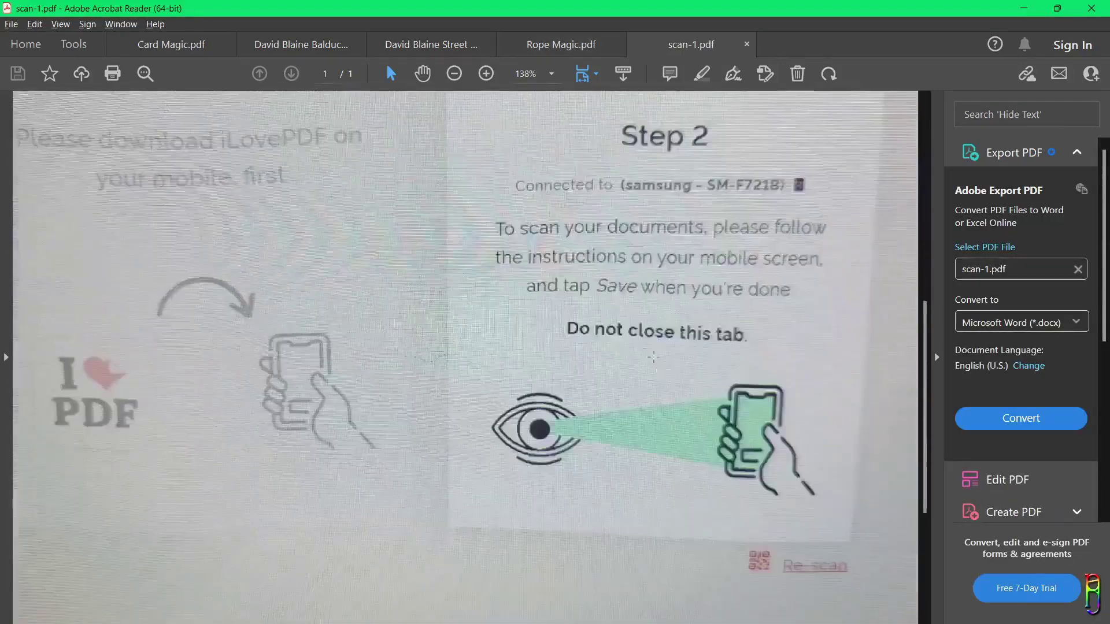
pyautogui.scroll(-2, 654, 357)
pyautogui.scroll(8, 572, 378)
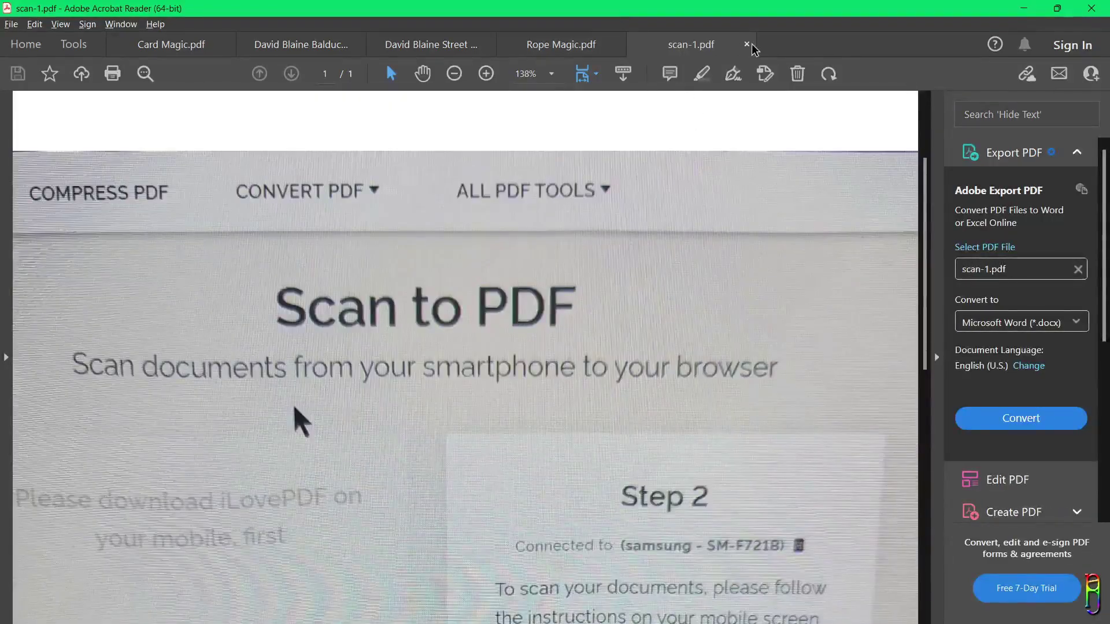
pyautogui.click(746, 44)
# - From the iLovePDF home page, scroll down to the Premium banner and choose Get Premium
pyautogui.click(1024, 8)
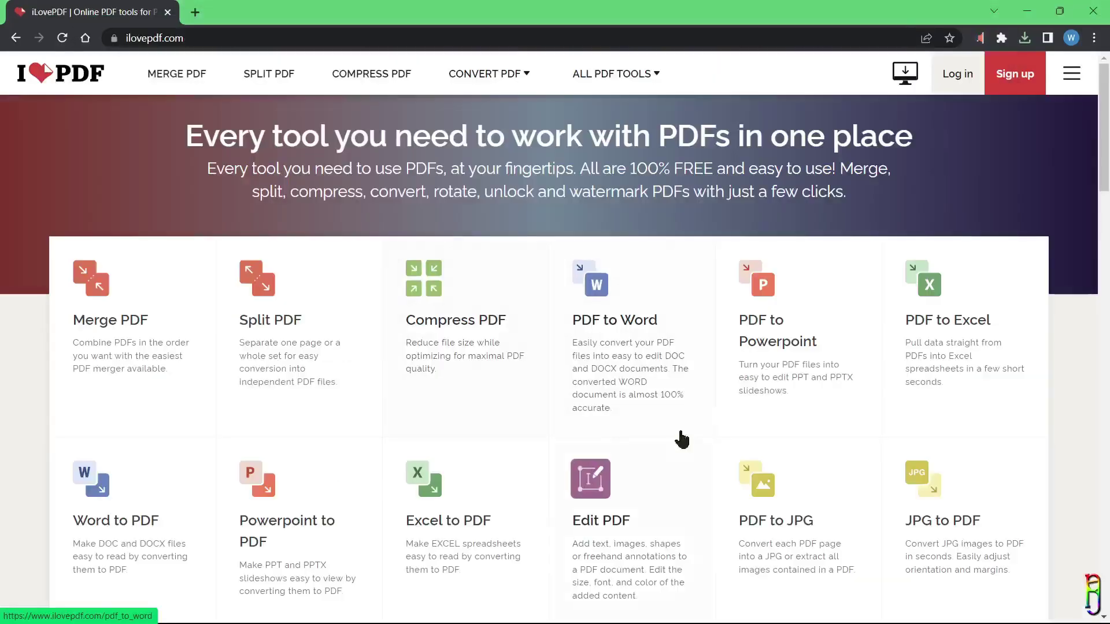
pyautogui.scroll(-10, 910, 436)
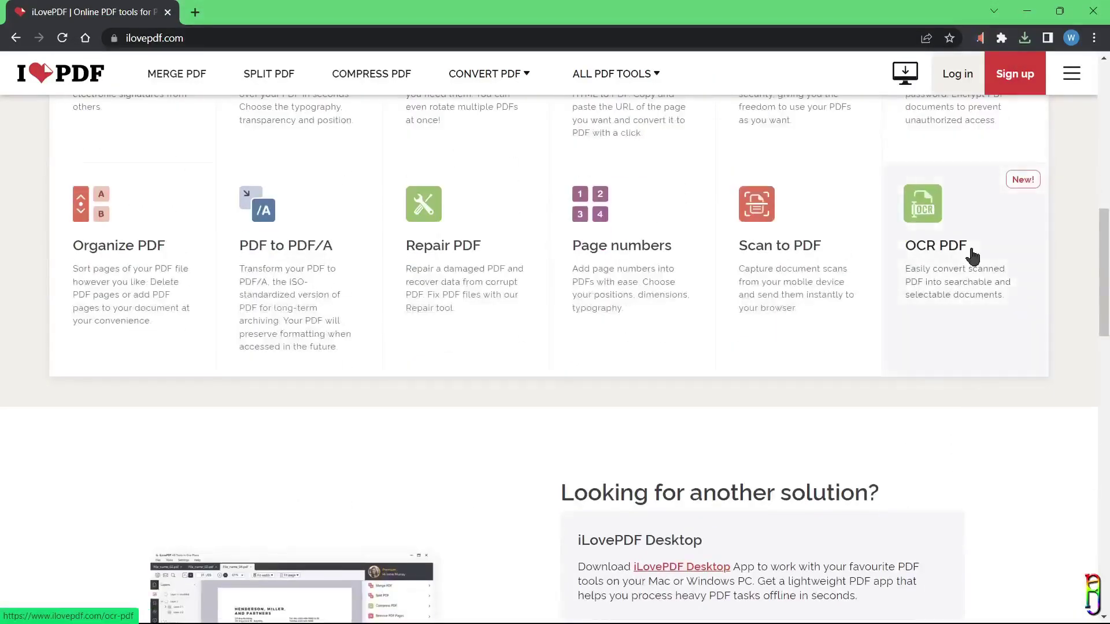
pyautogui.scroll(-8, 895, 235)
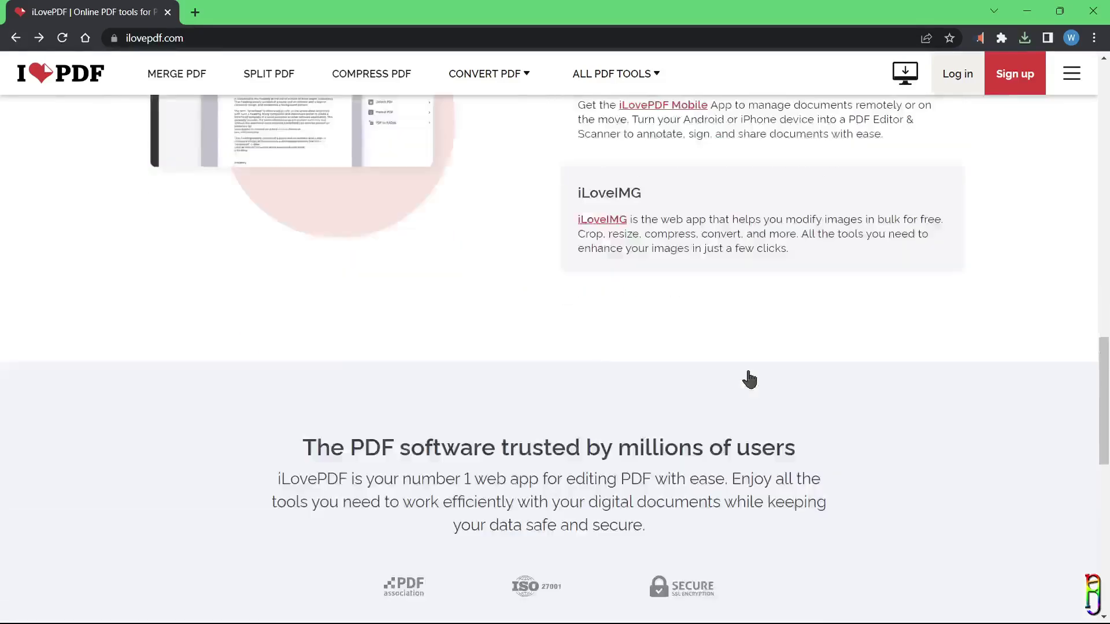
pyautogui.scroll(4, 748, 377)
pyautogui.scroll(-12, 746, 379)
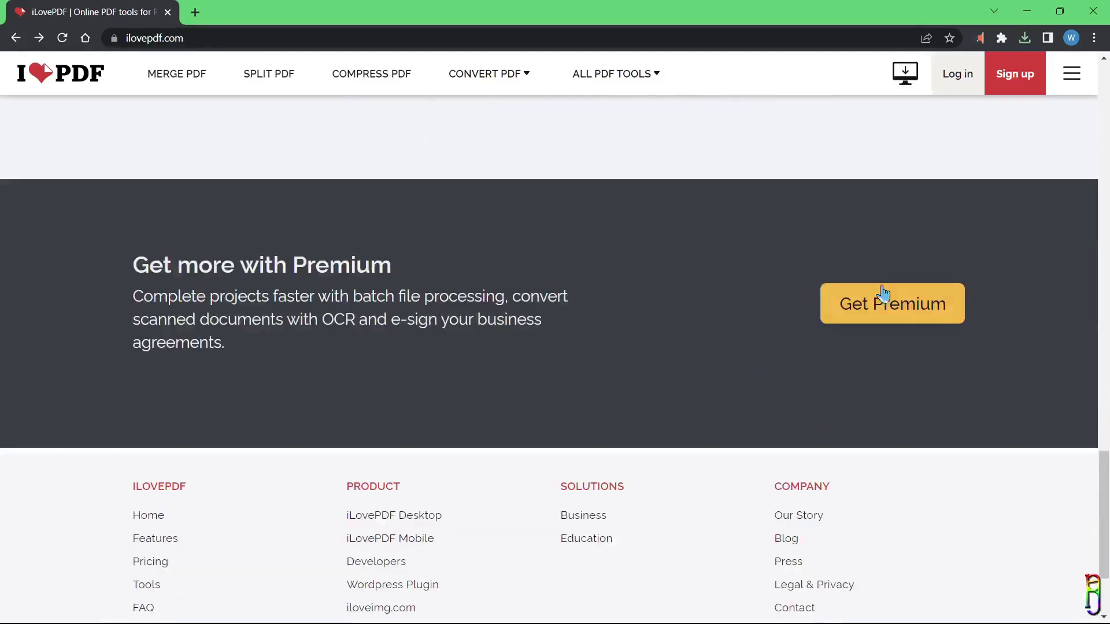
pyautogui.click(902, 321)
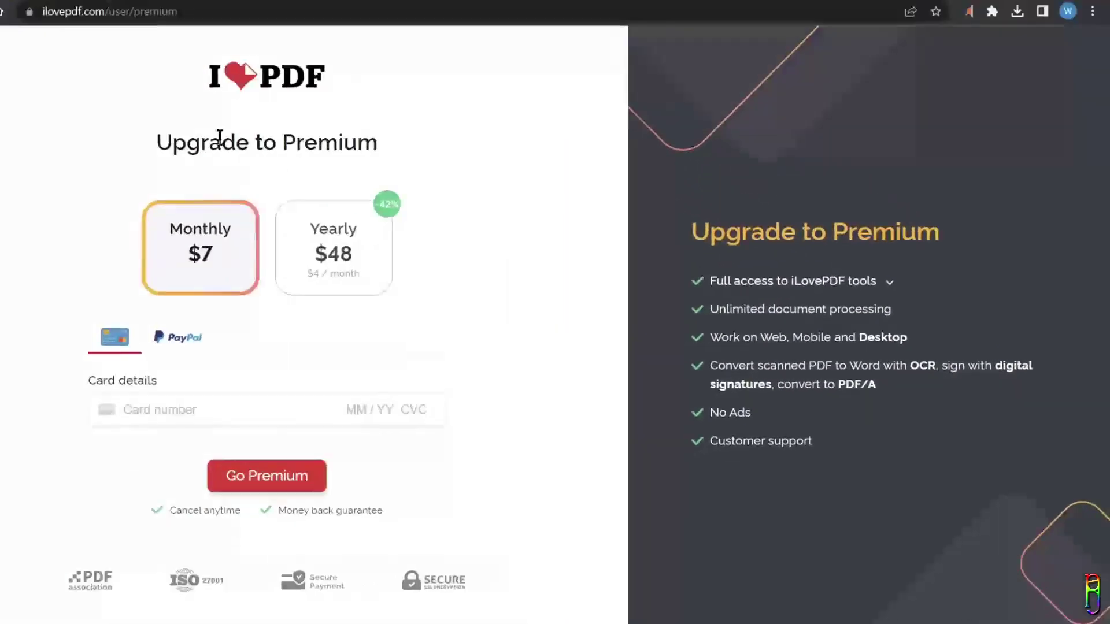
# - Switch to the first iLovePDF tab, browse the tool grid, and bring up the ALL PDF TOOLS menu
pyautogui.click(84, 8)
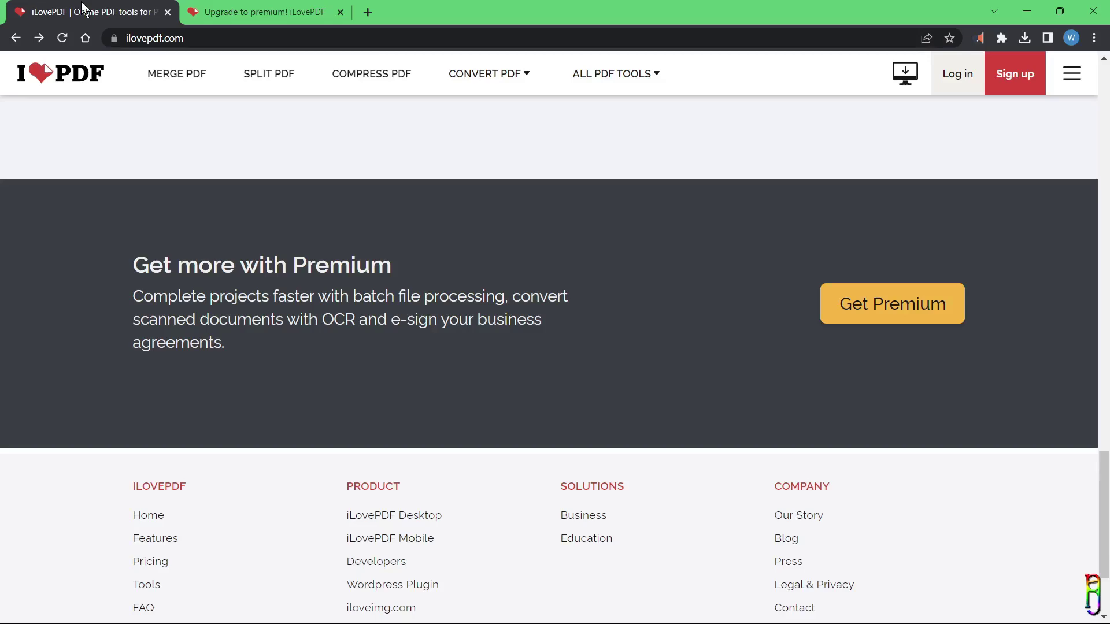
pyautogui.scroll(15, 576, 420)
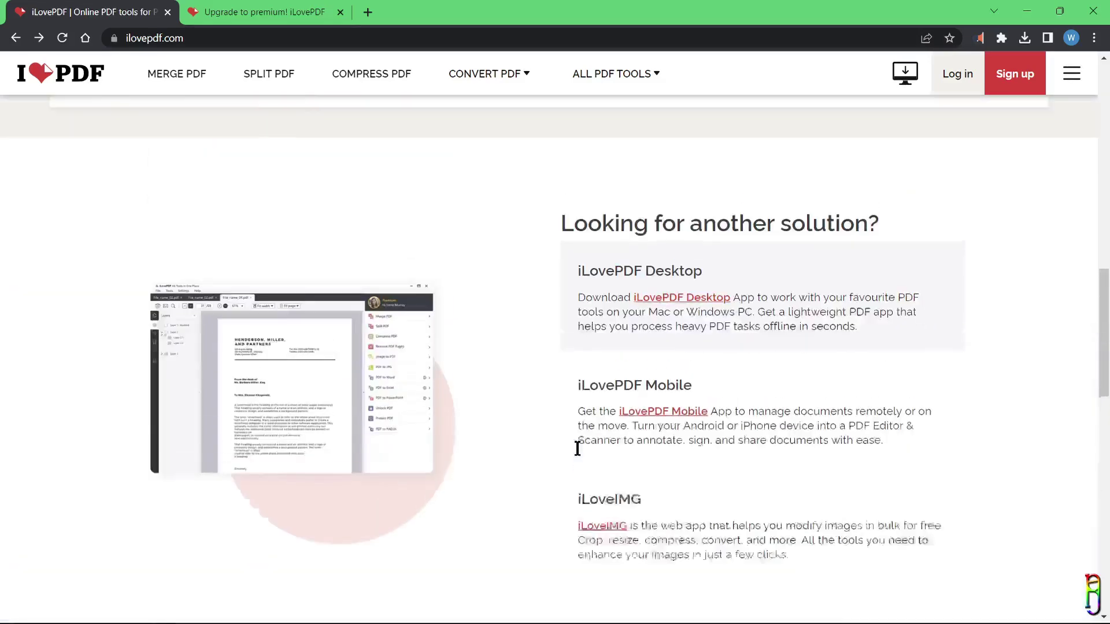
pyautogui.scroll(5, 577, 448)
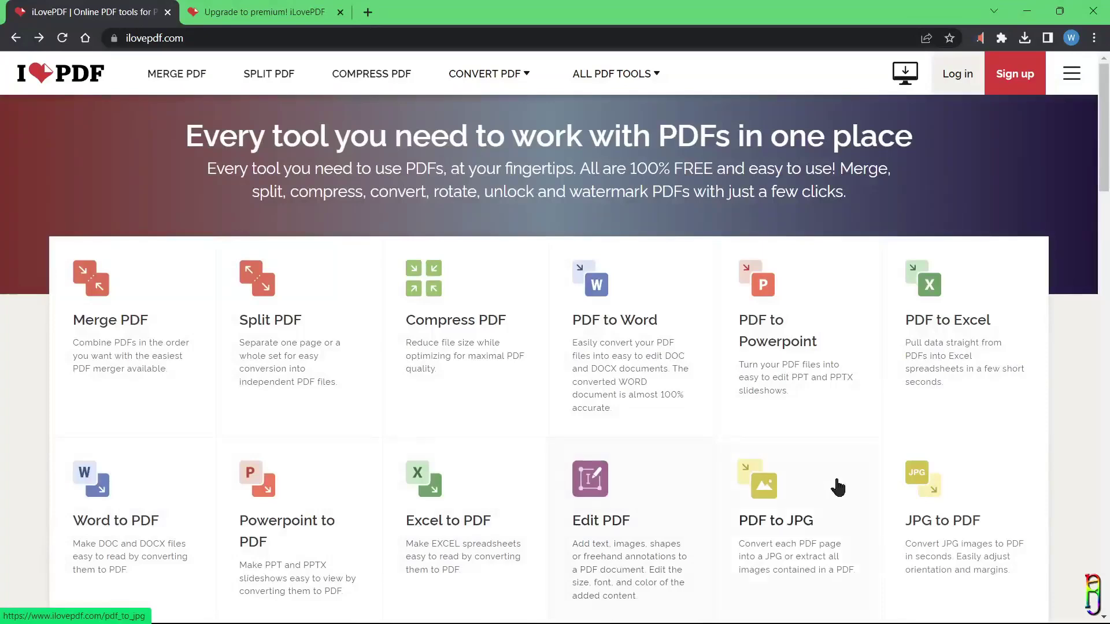
pyautogui.scroll(-5, 974, 474)
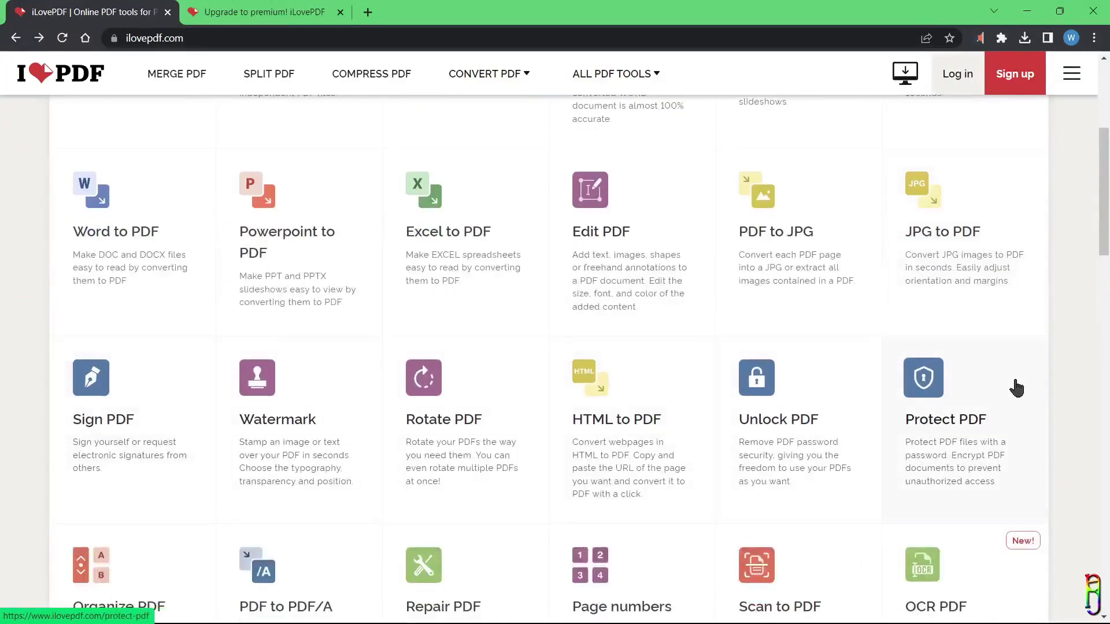
pyautogui.scroll(-5, 983, 386)
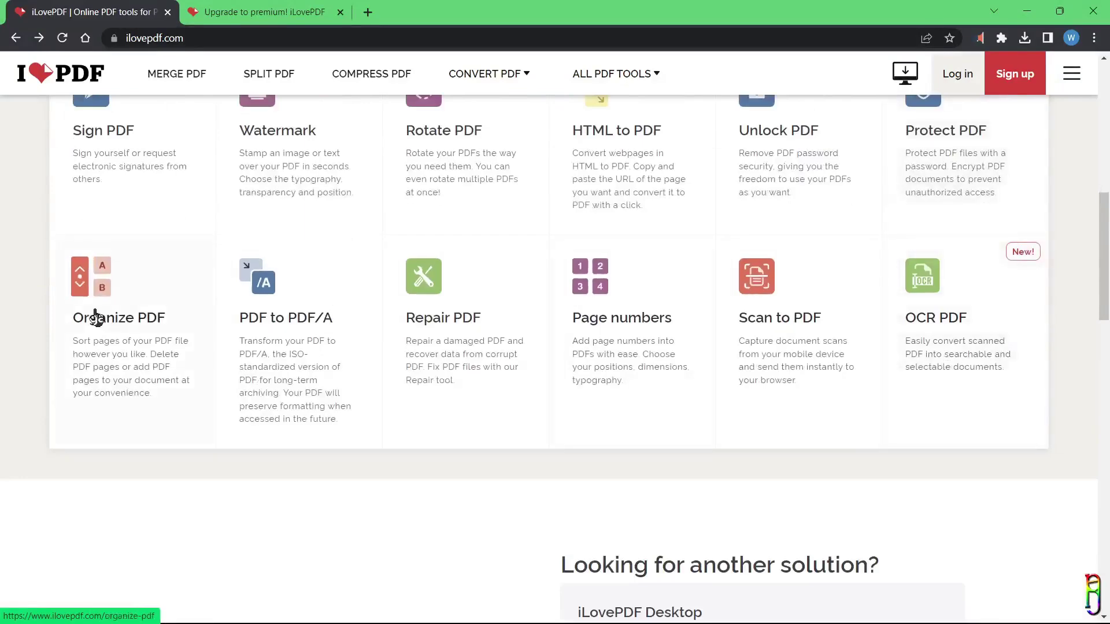
pyautogui.scroll(10, 746, 457)
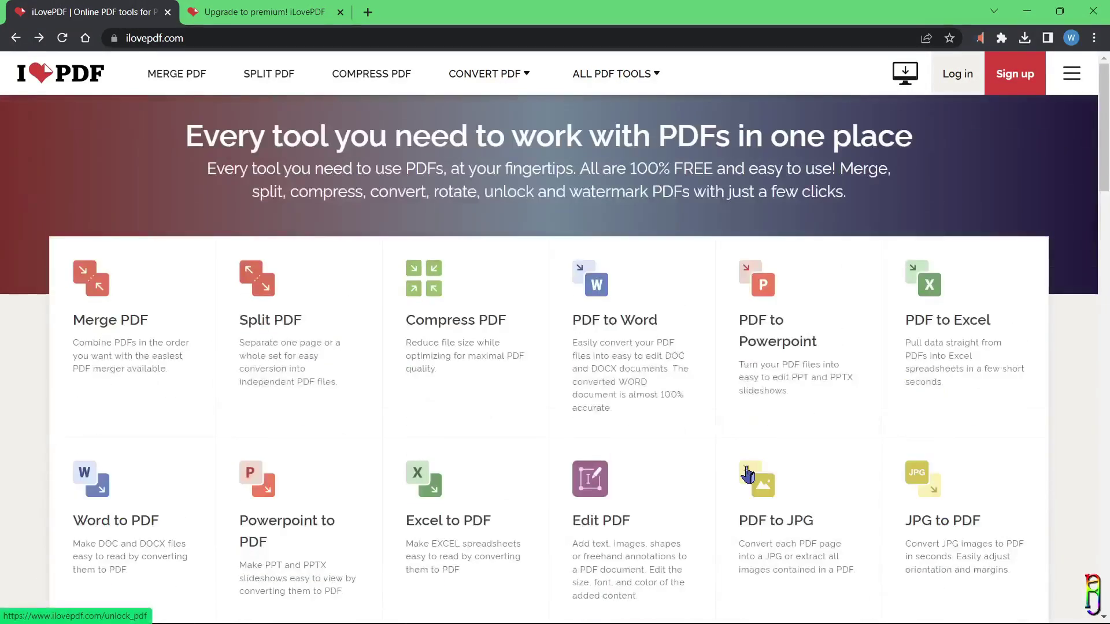
pyautogui.moveTo(530, 89)
pyautogui.moveTo(643, 79)
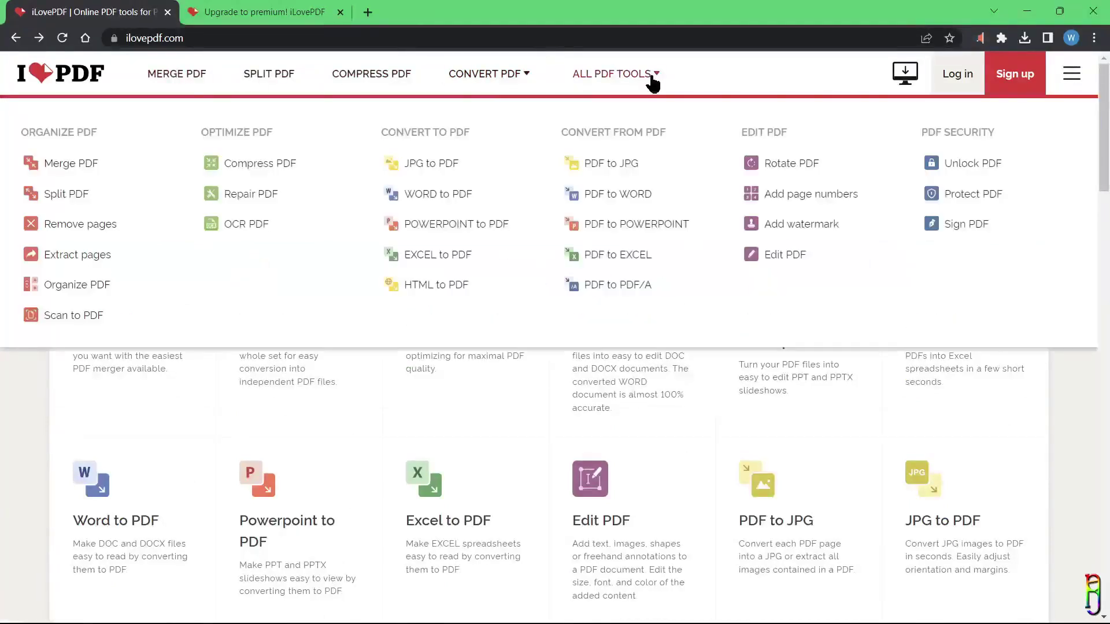